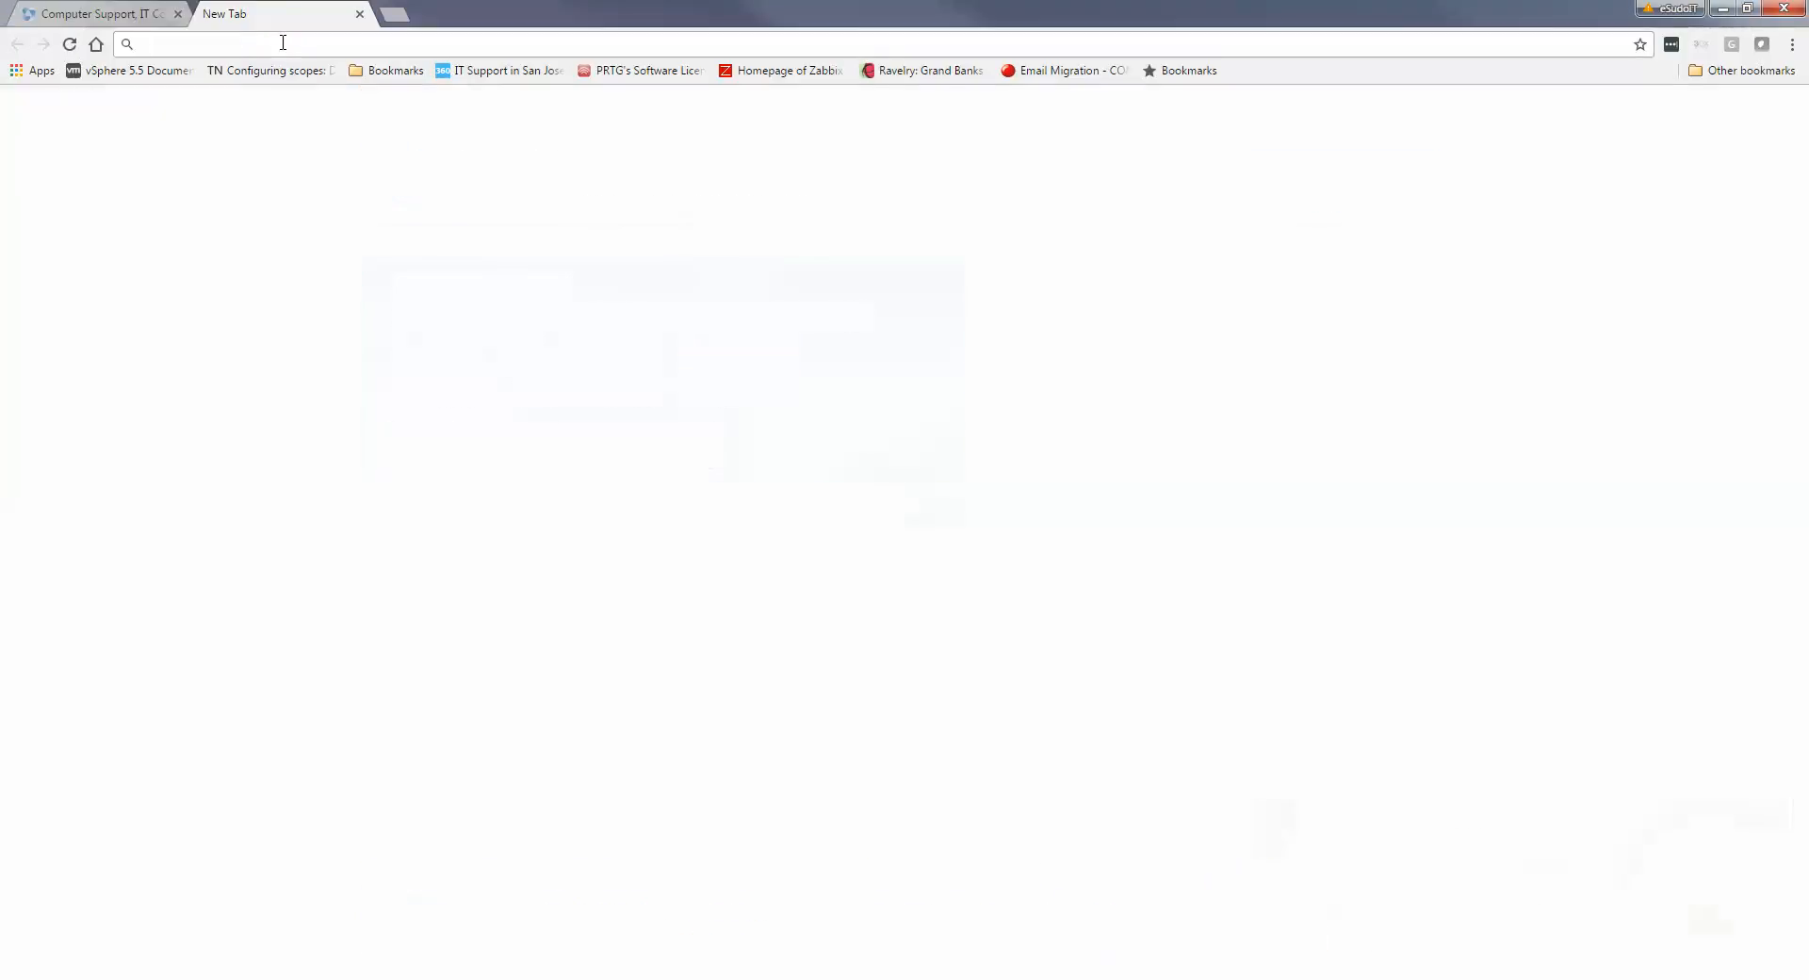
Go to portal.office.com in Chrome and sign in with the work account password
text(portal.office.com)
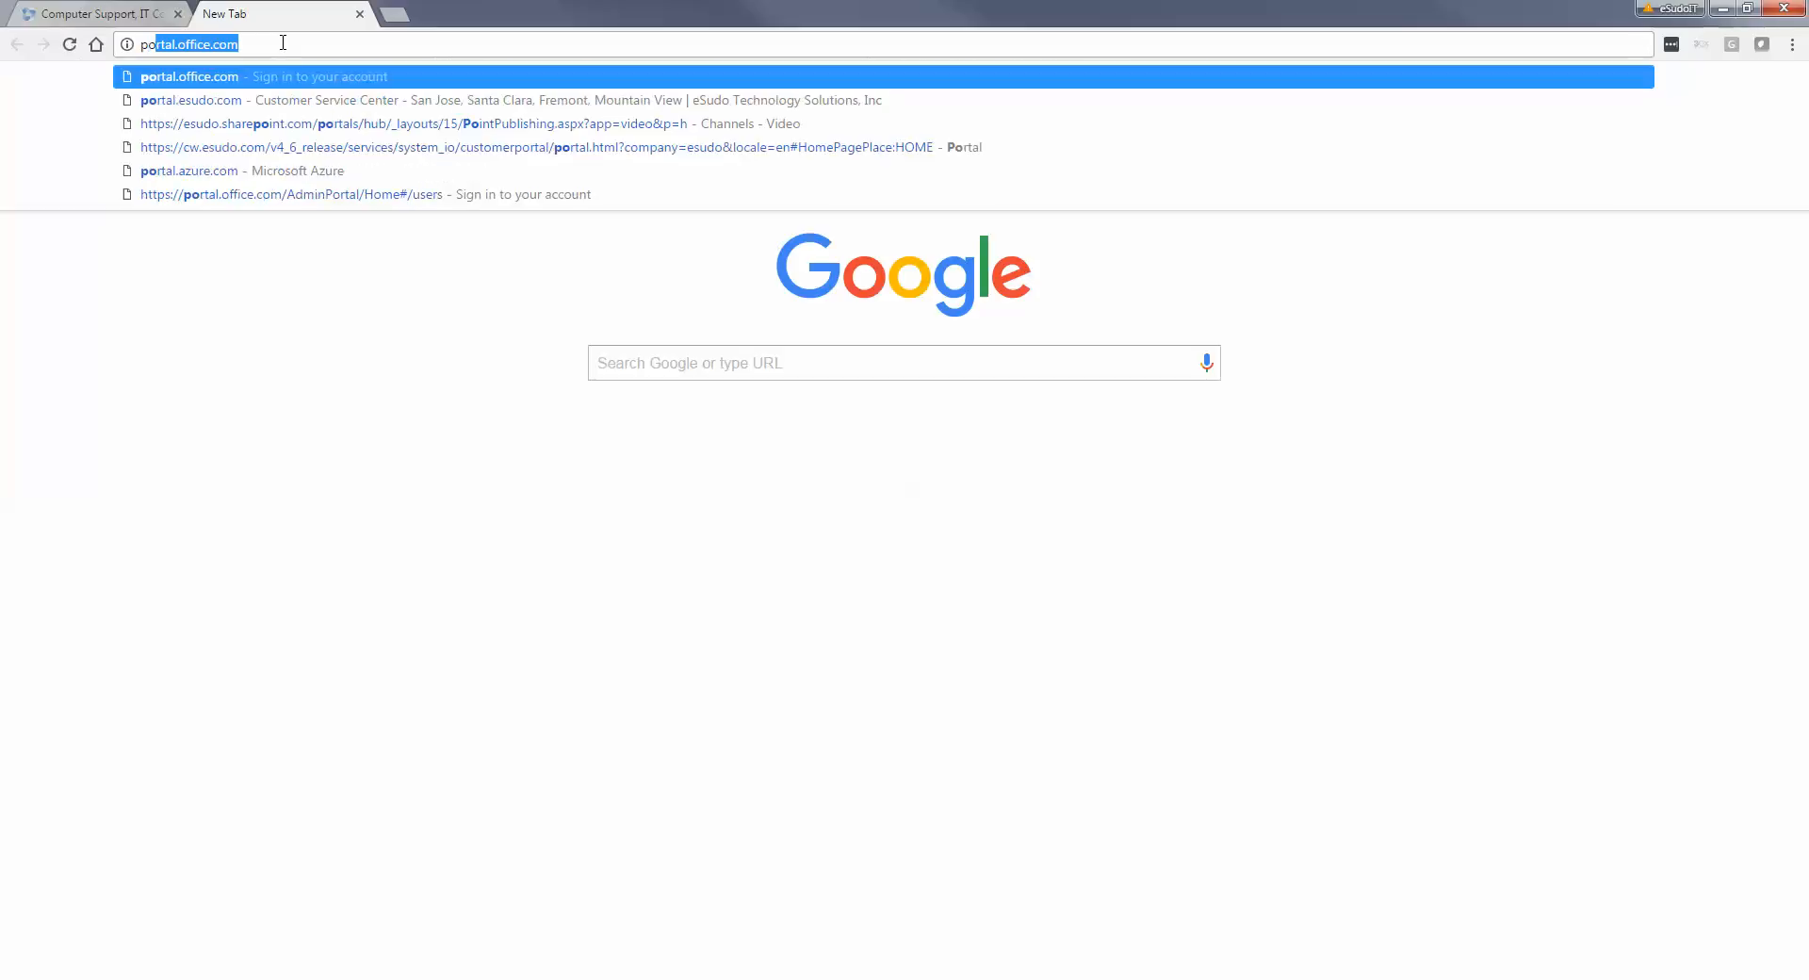
key(Return)
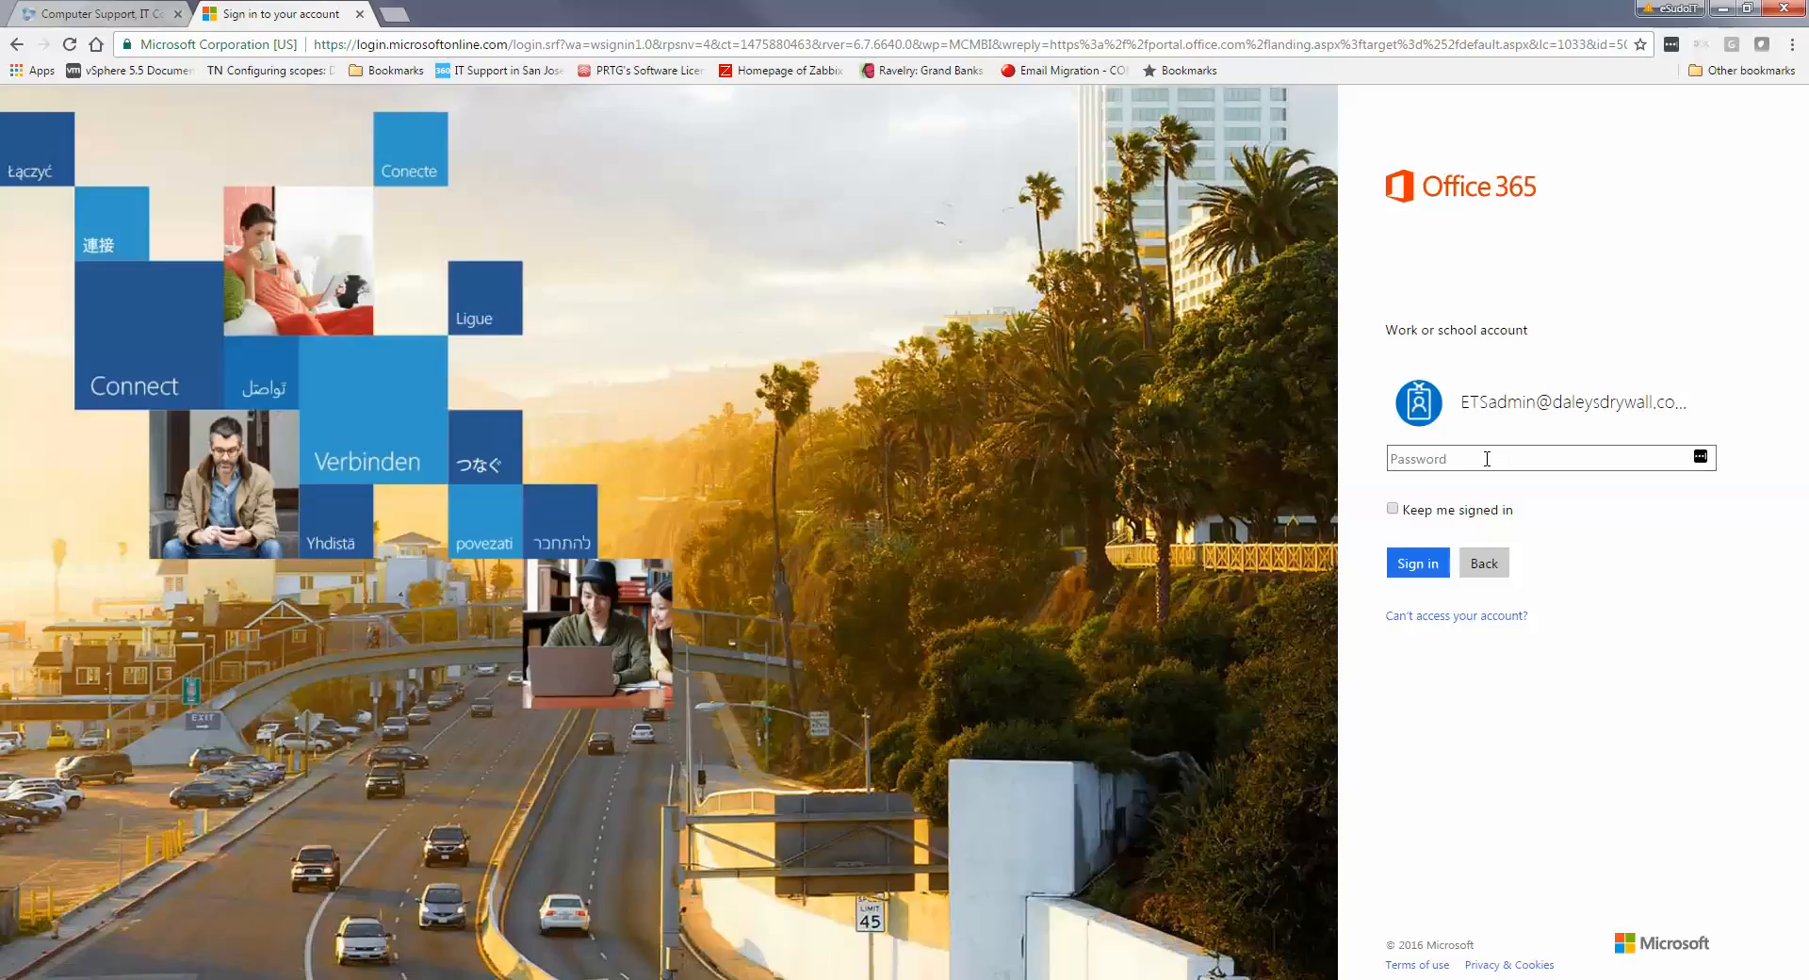
text(••••••••••)
key(Return)
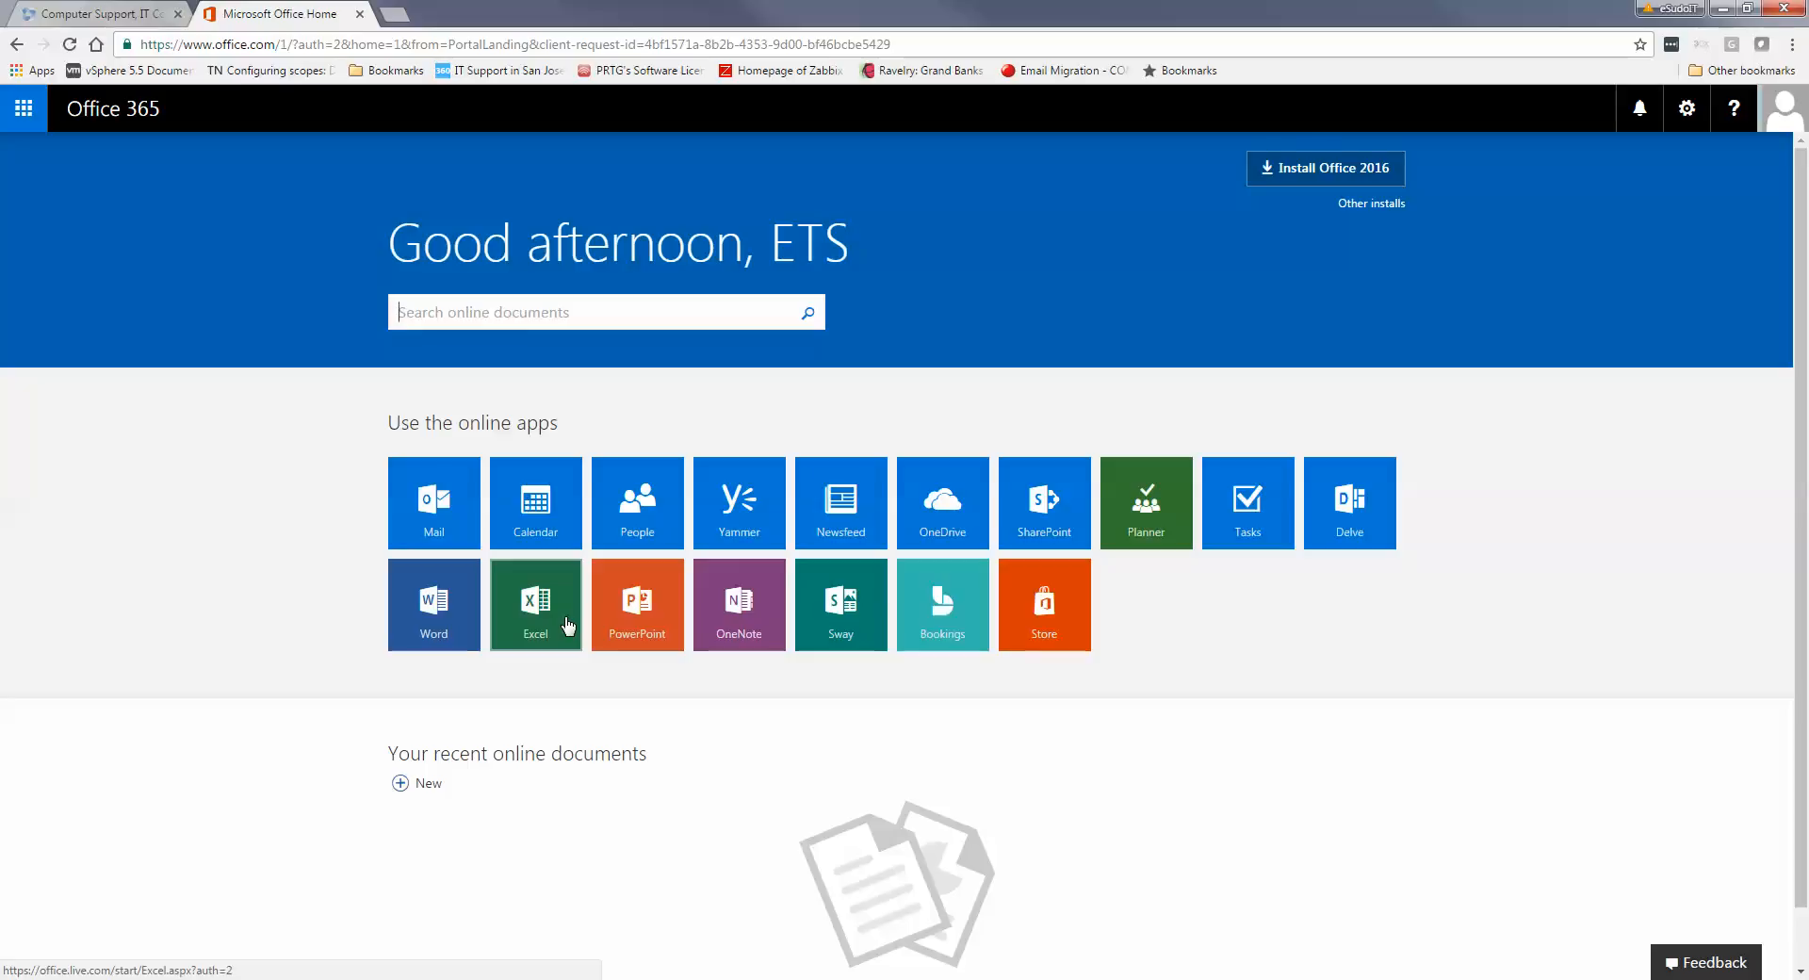
Launch the Mail tile under Use the online apps on the Office 365 home page
click(464, 536)
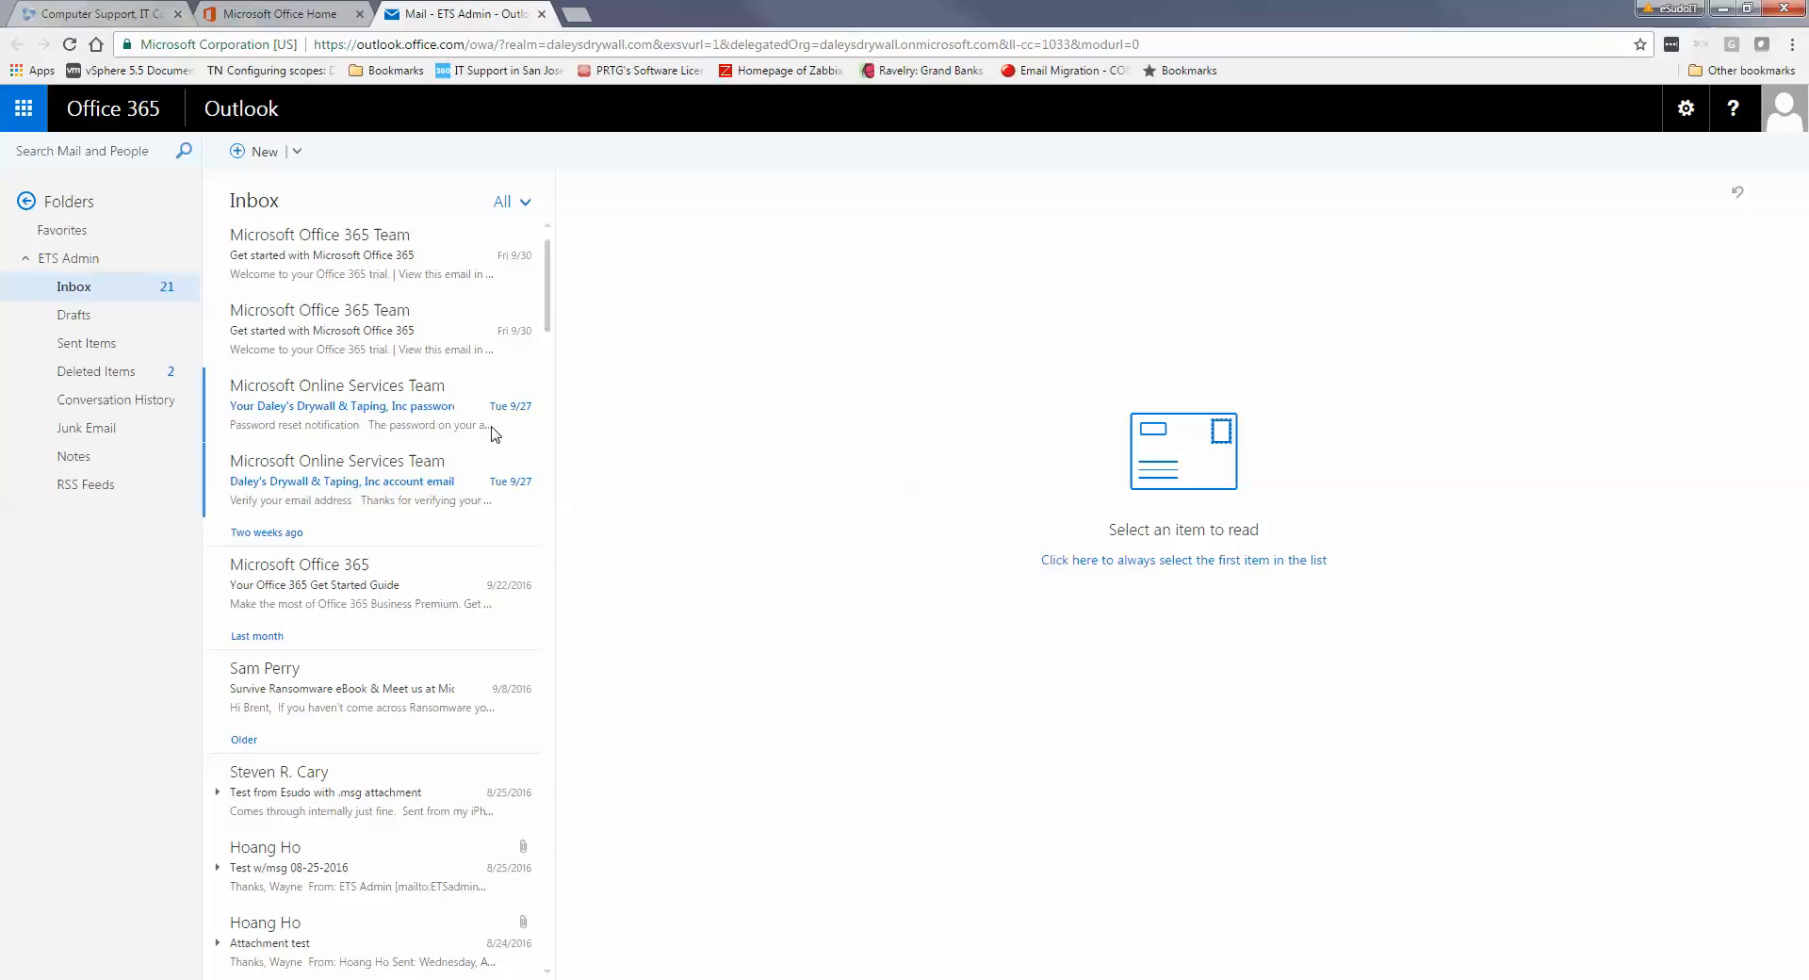
With the Inbox loaded showing 21 unread messages, bring up the Settings panel
click(1687, 109)
Start a new email, browse the empty contacts picker, then cancel back to the blank form
click(265, 152)
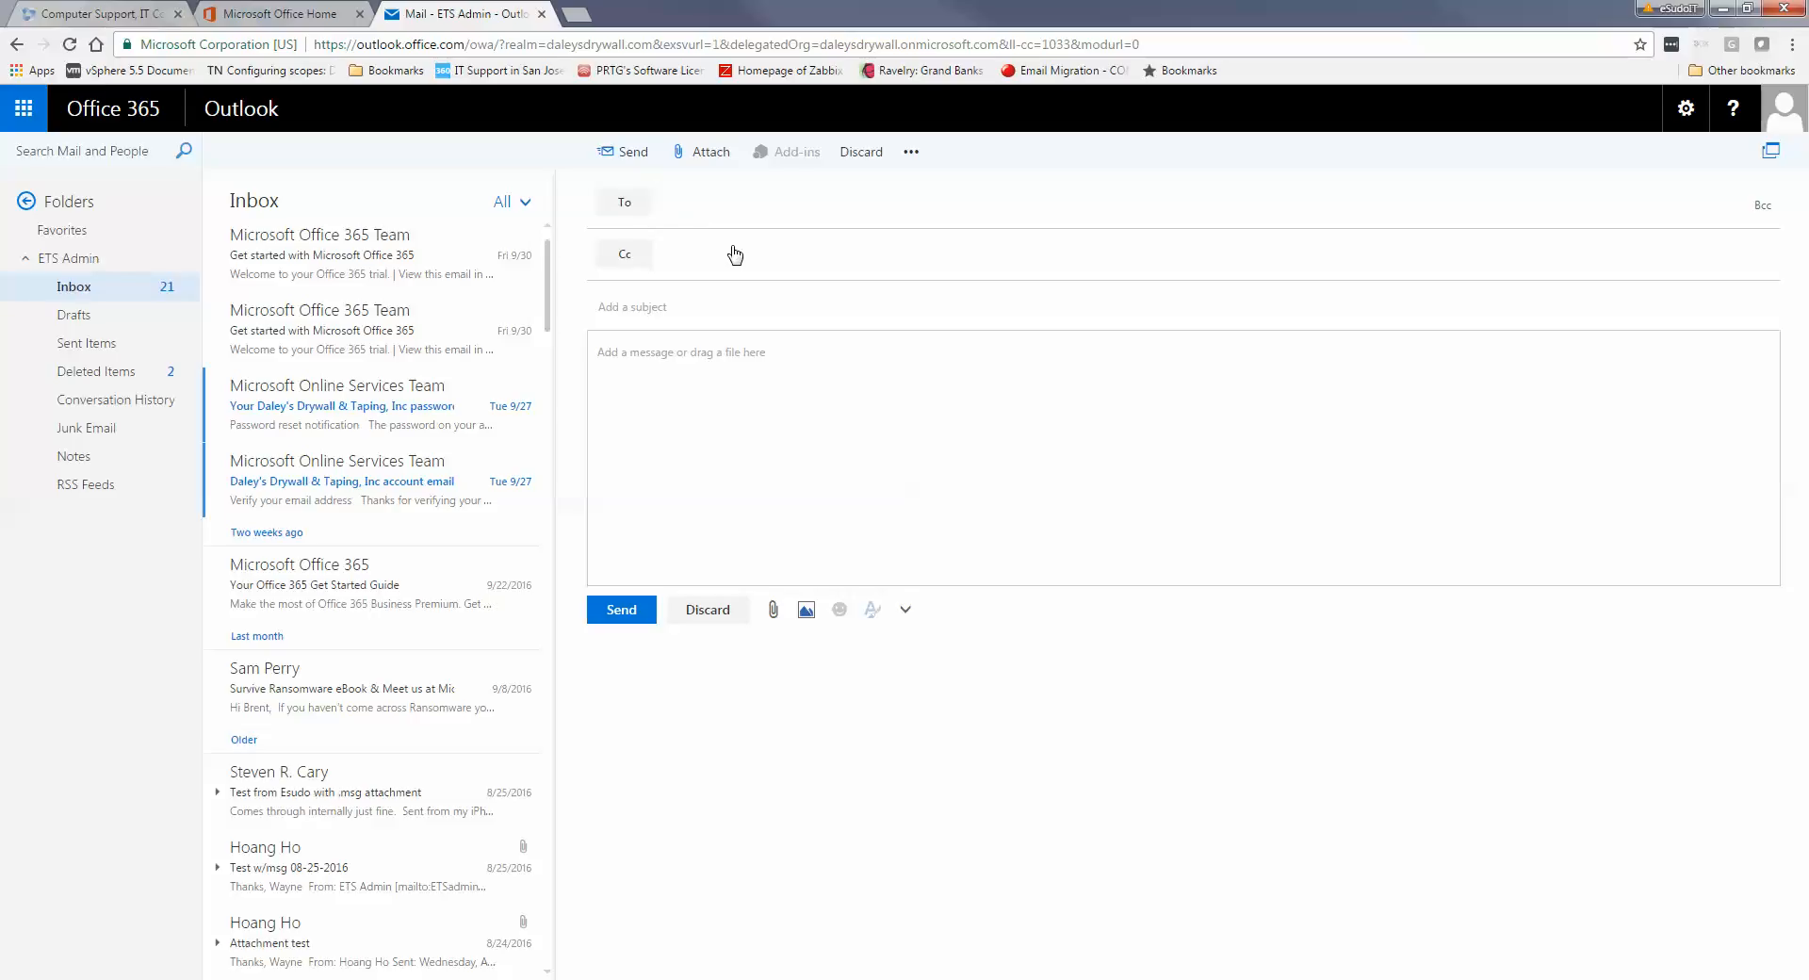
click(694, 212)
click(641, 209)
click(641, 209)
click(1761, 207)
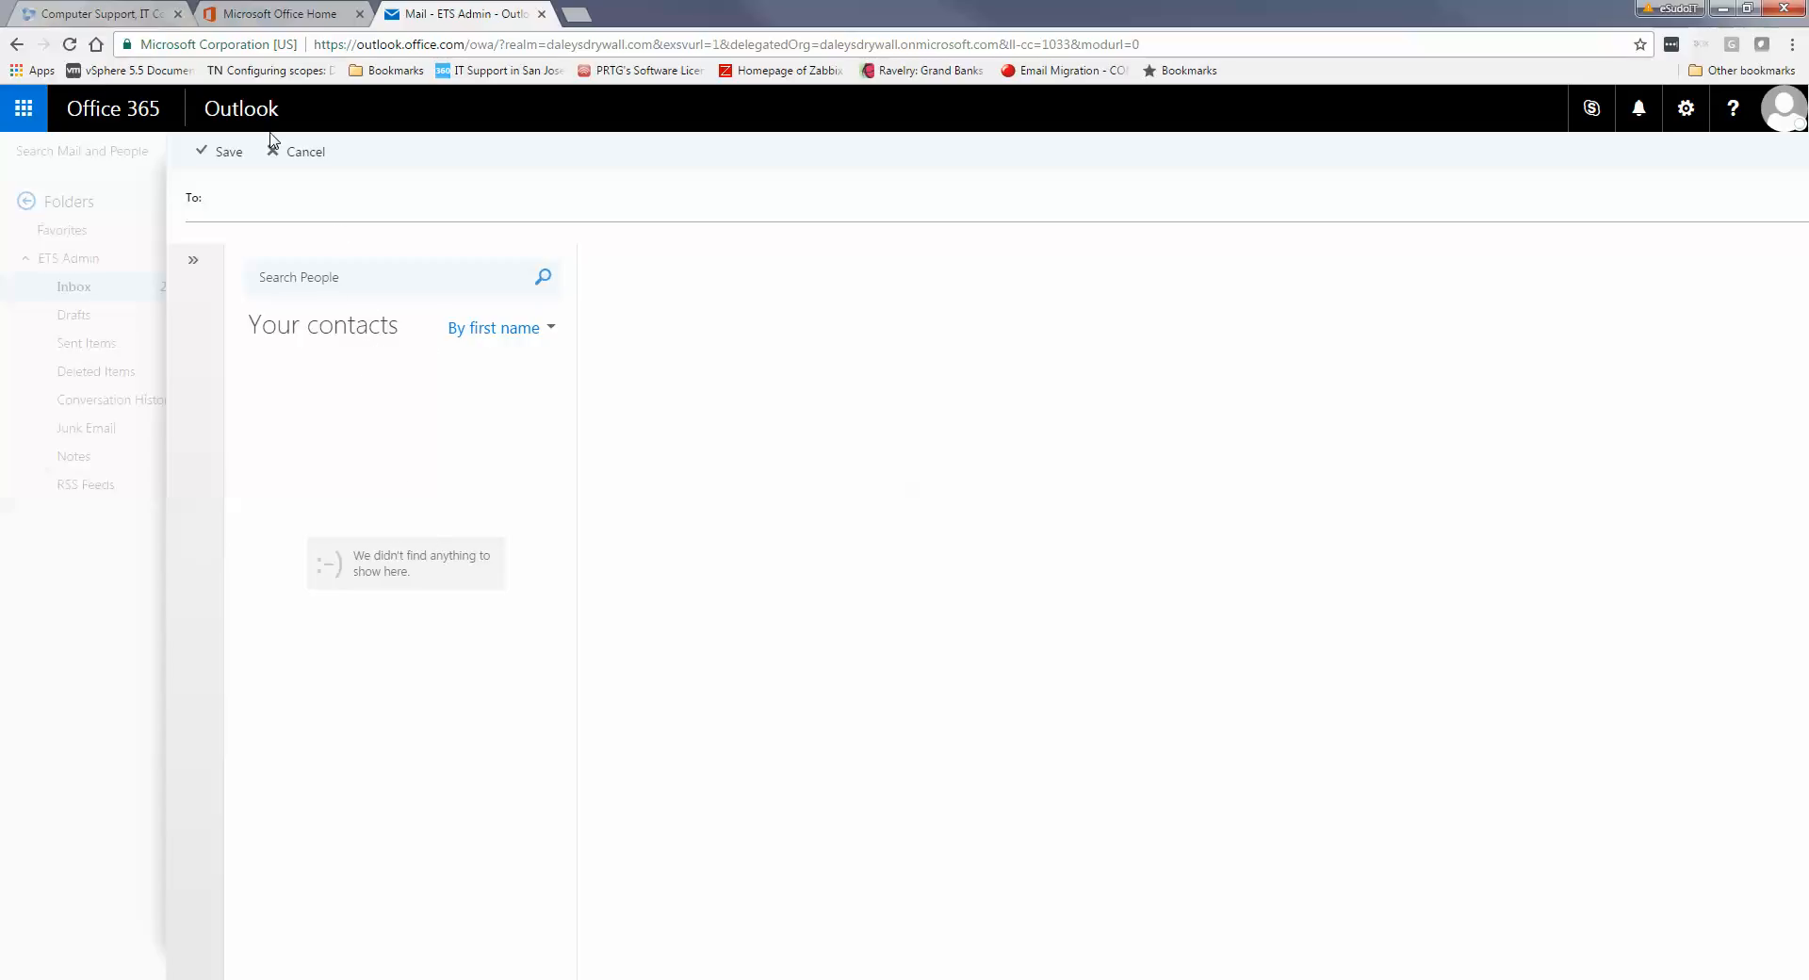
click(303, 153)
click(306, 160)
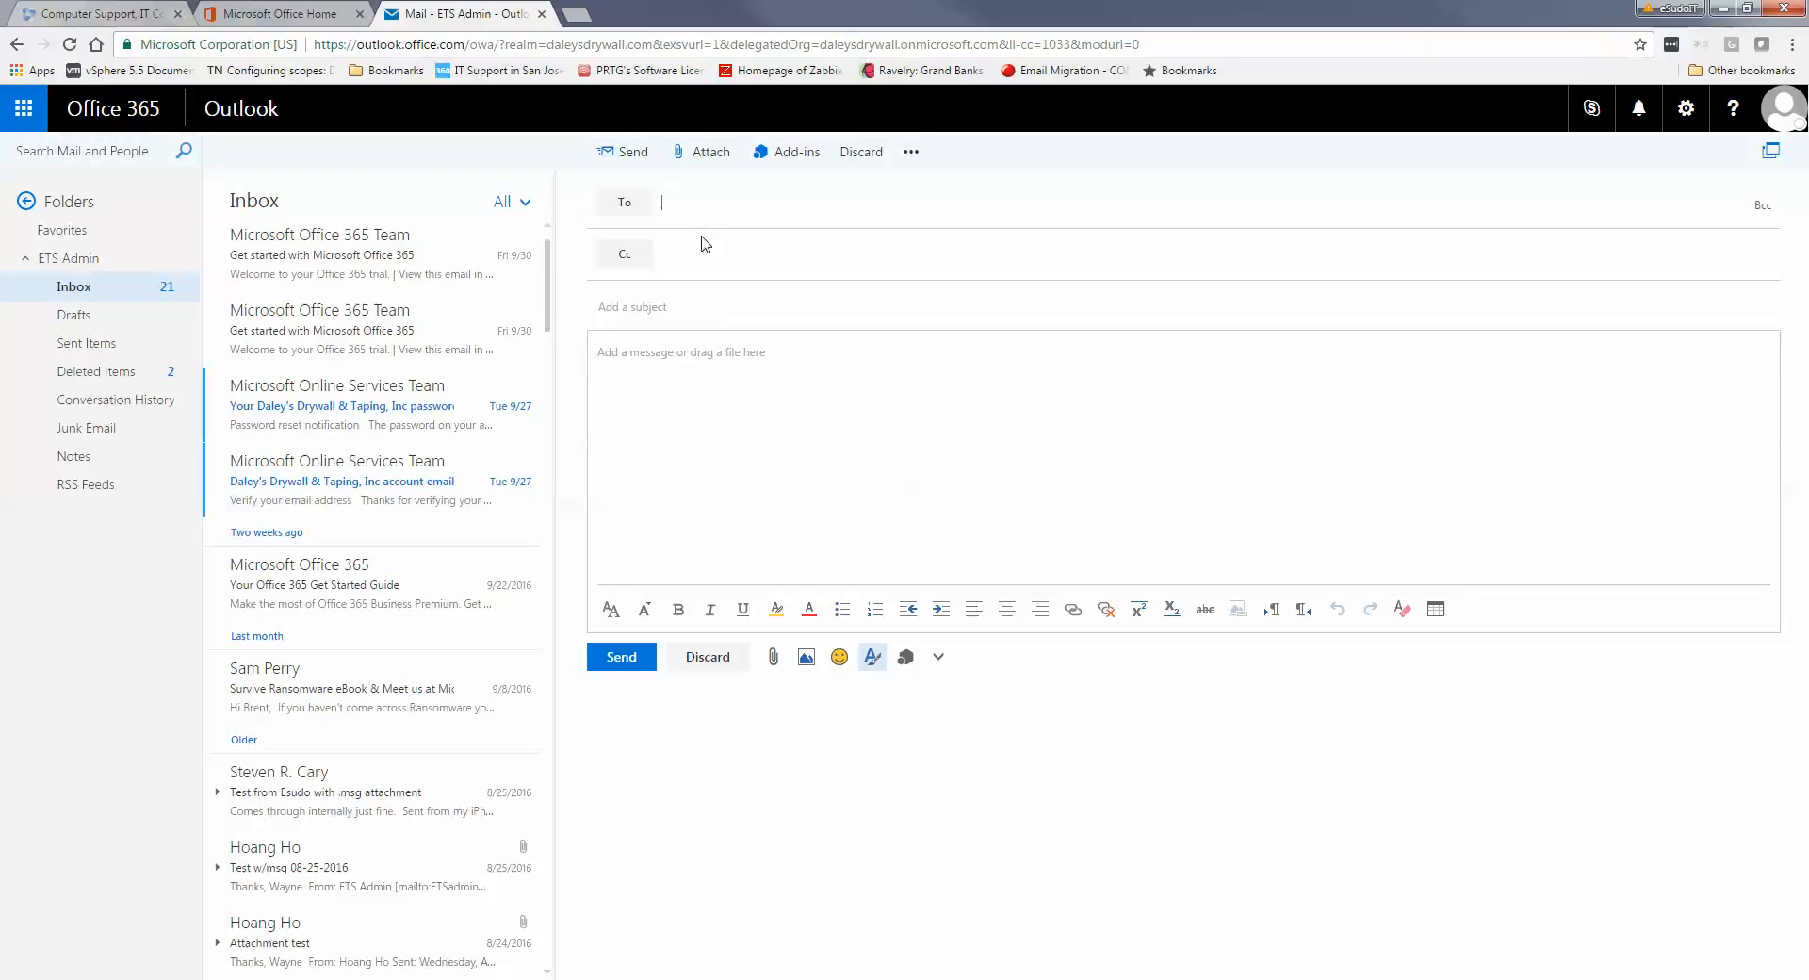
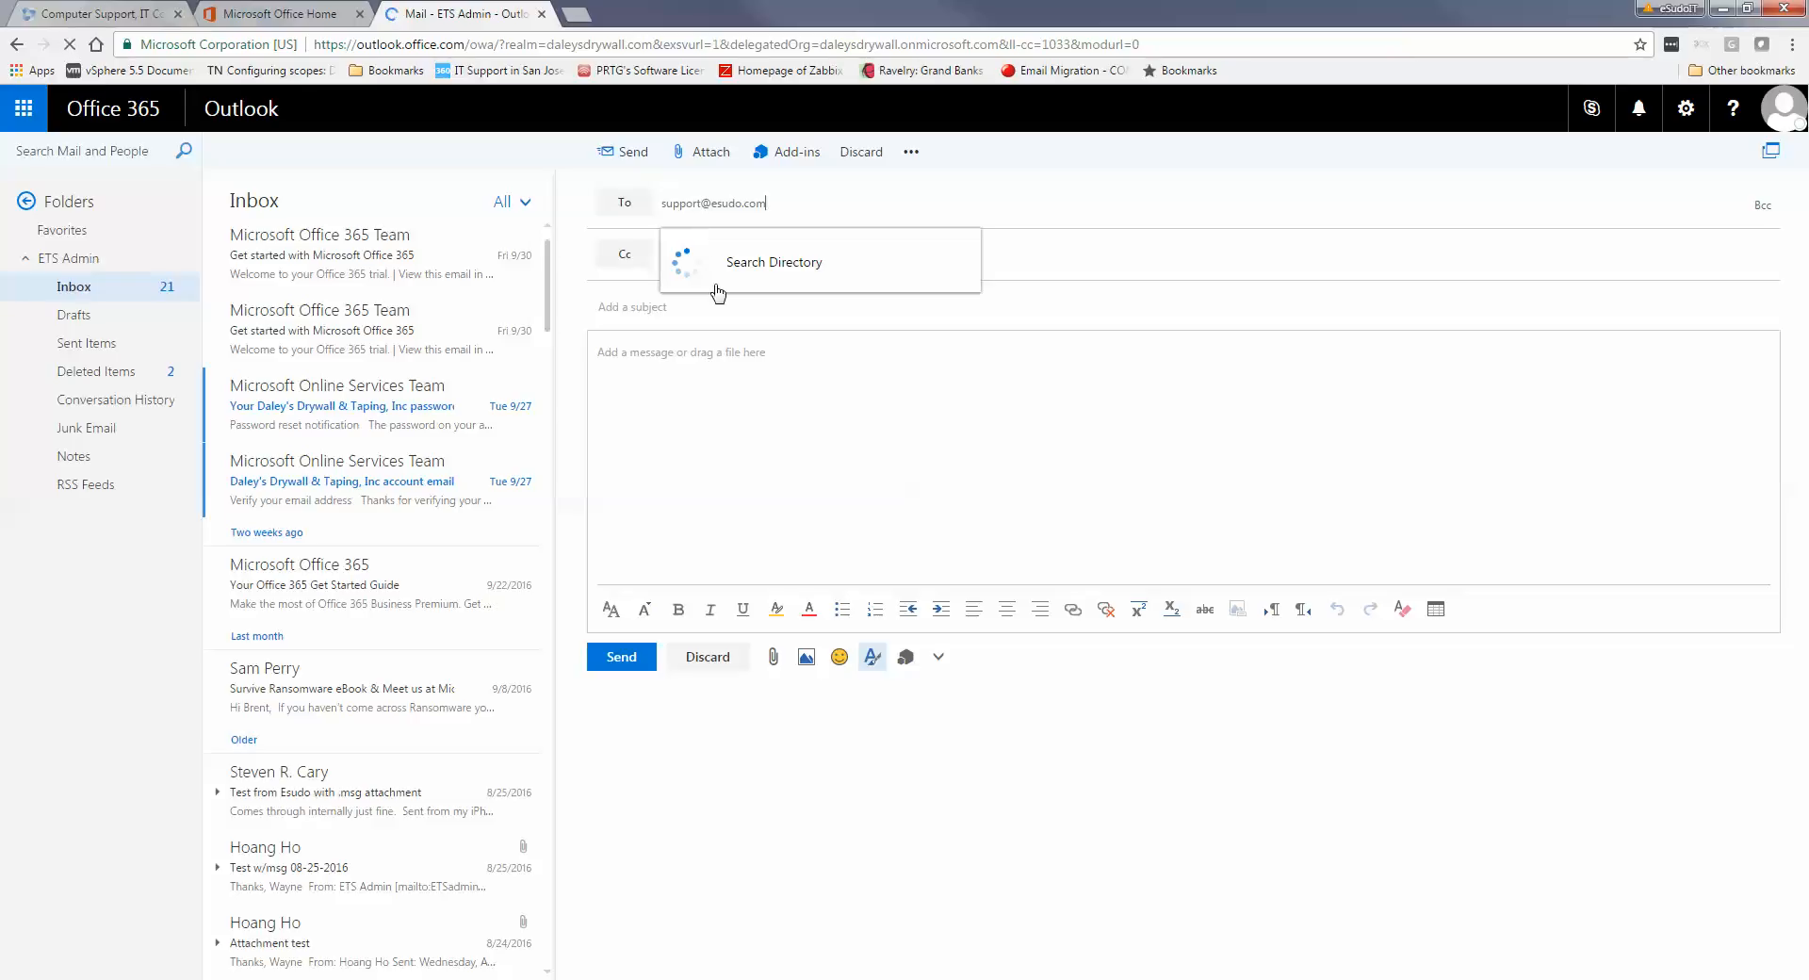
Address the draft to eSudo Technology Solutions' support address and reveal the Bcc line
key(Return)
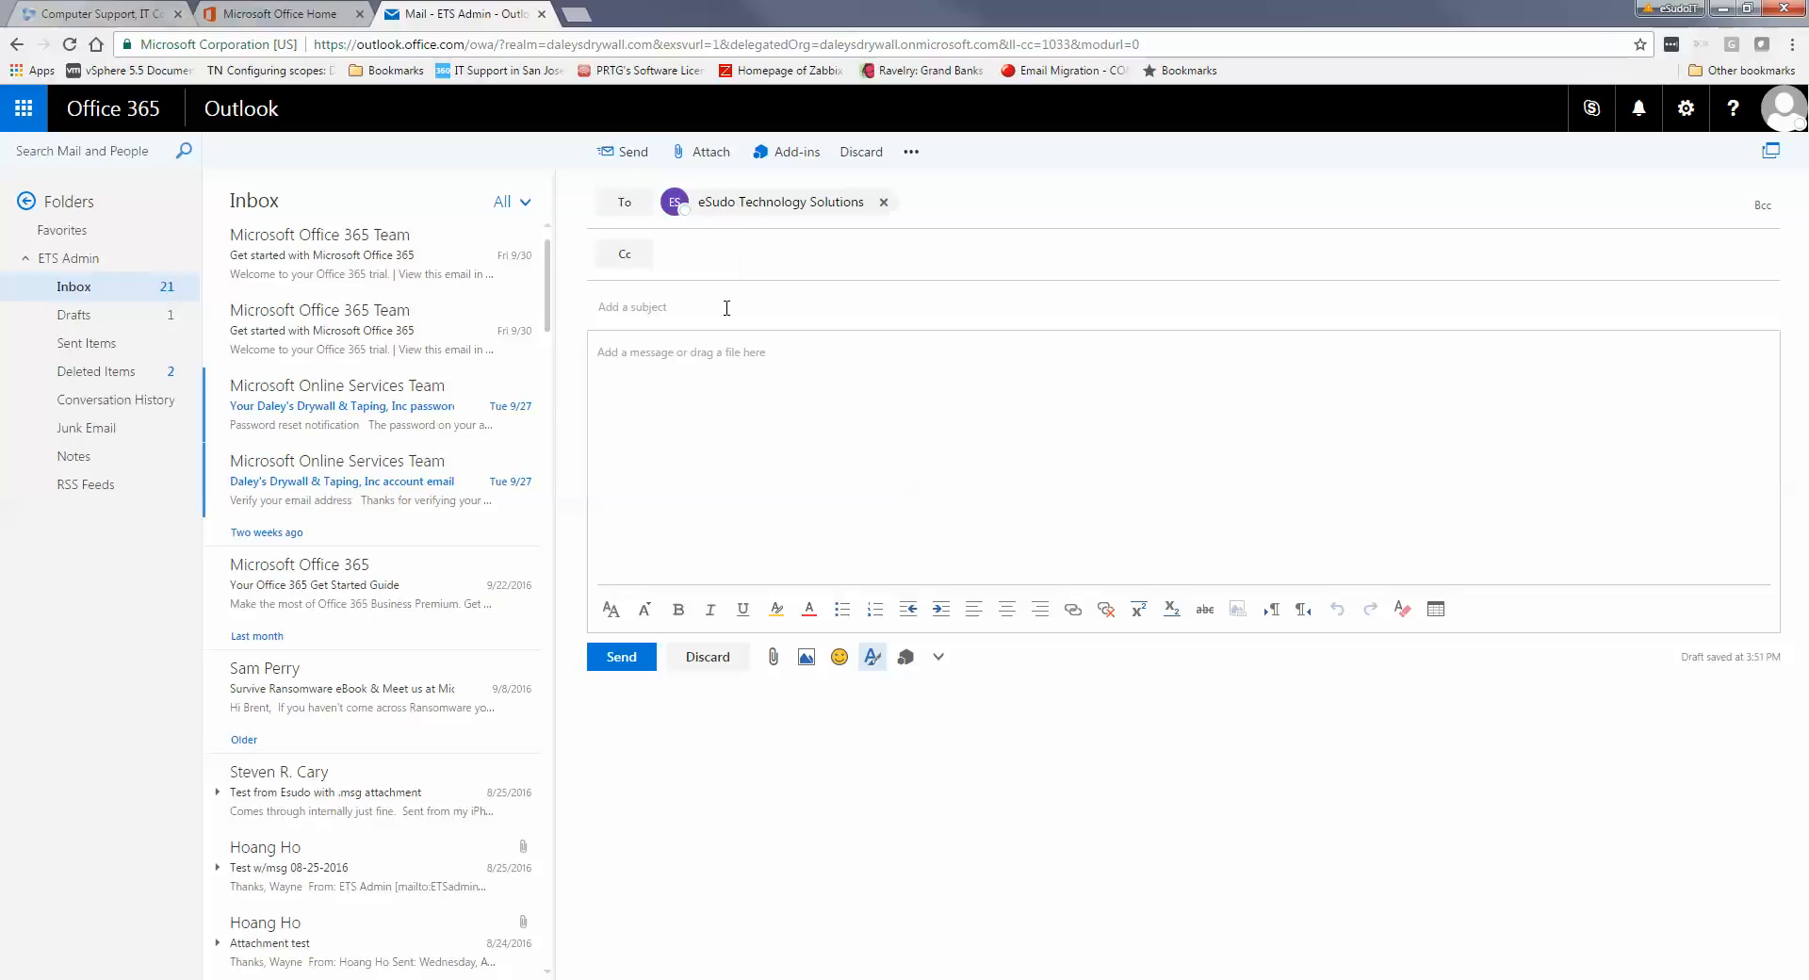
click(709, 443)
click(1762, 205)
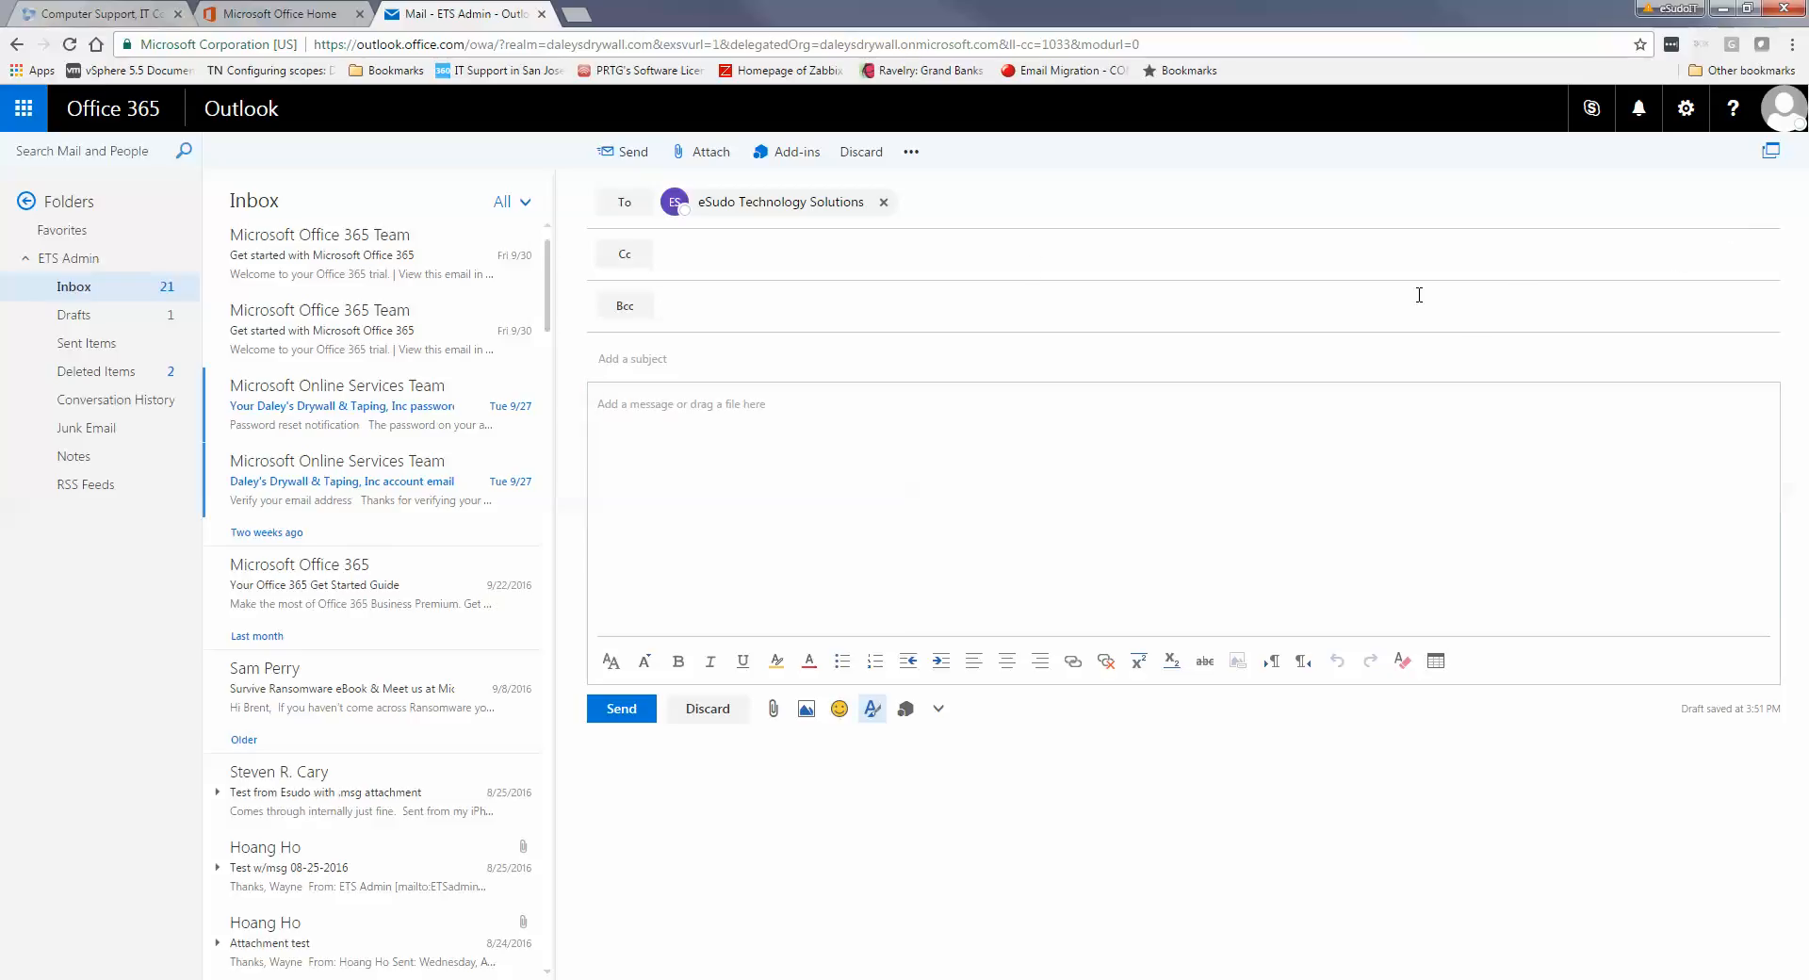
click(1110, 448)
Go to Mail under Your app settings in the Settings panel
click(1690, 121)
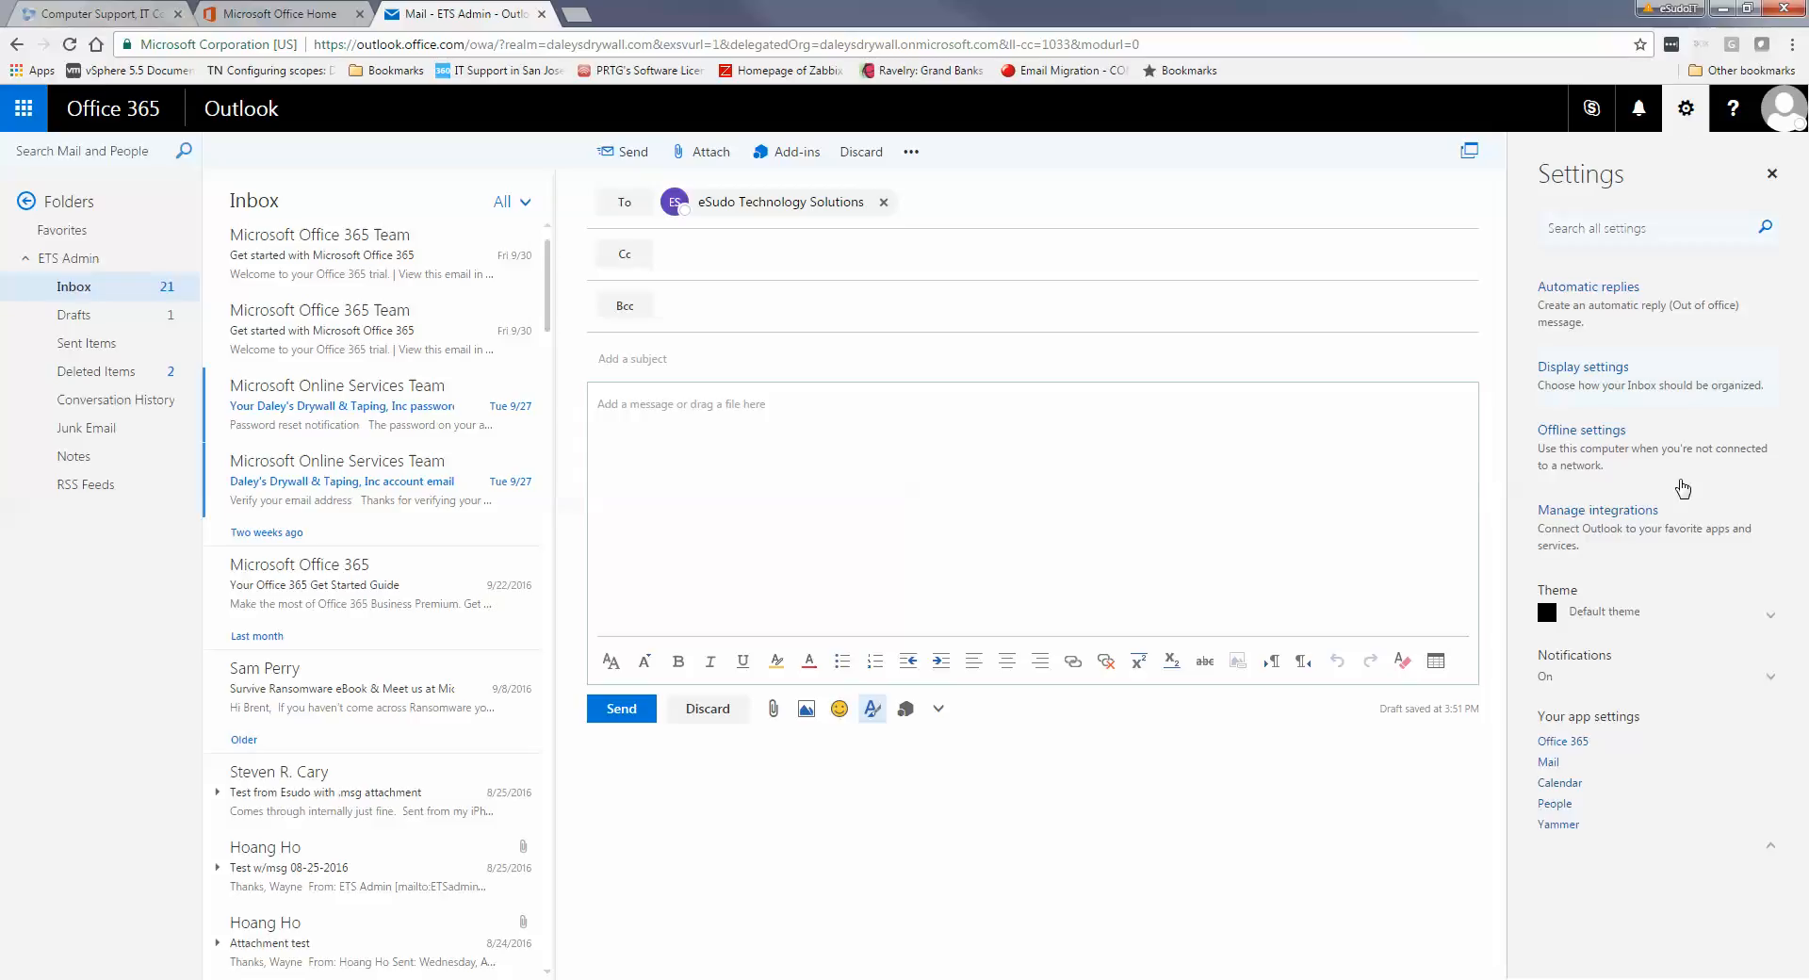
click(1550, 764)
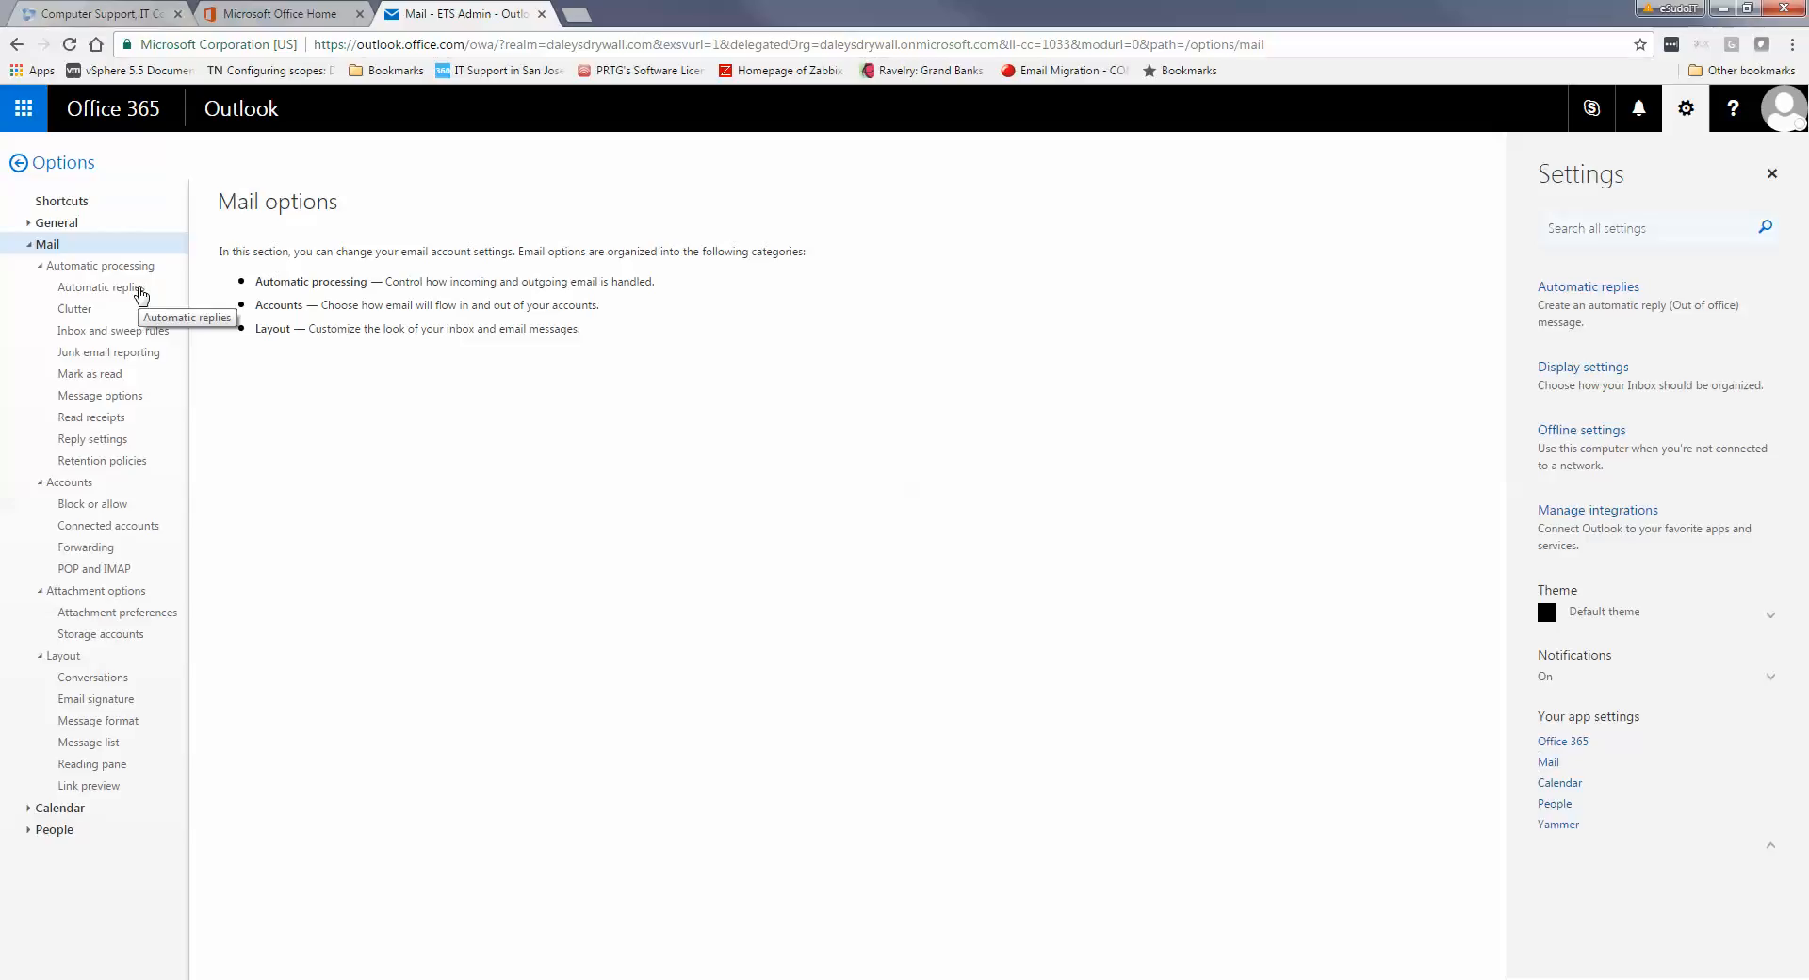
Browse Automatic replies, Message options and Reply settings, ending on POP and IMAP settings
click(141, 292)
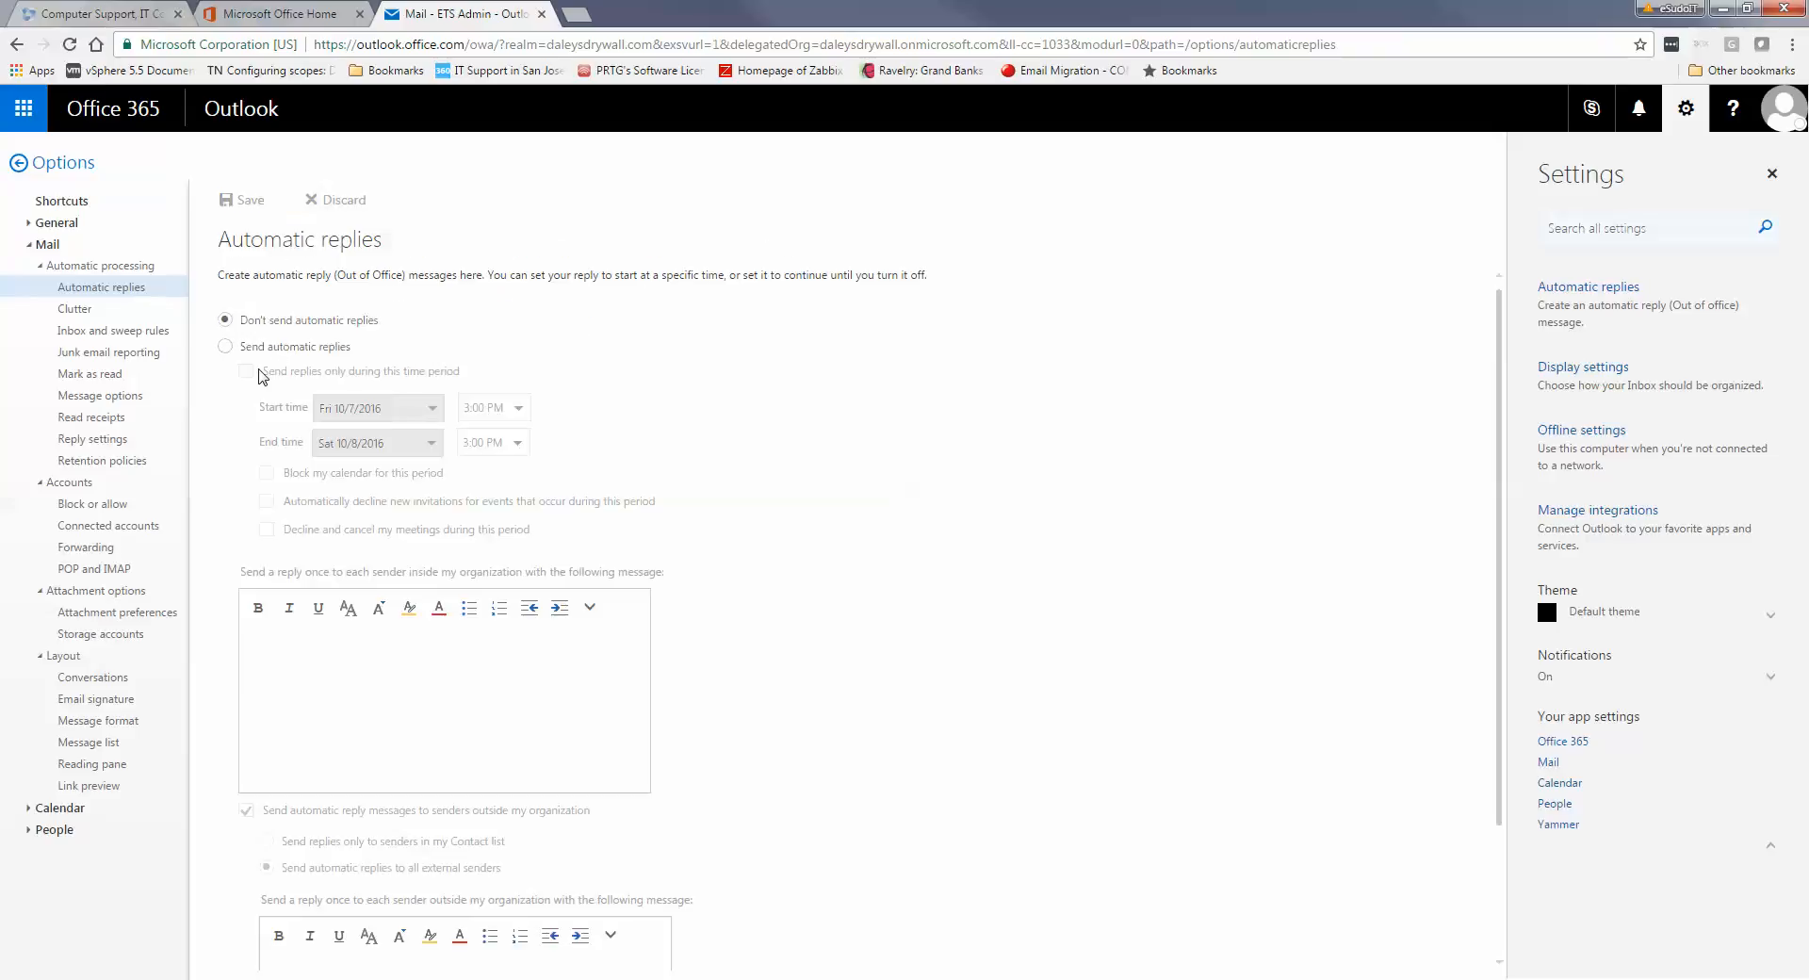
click(135, 399)
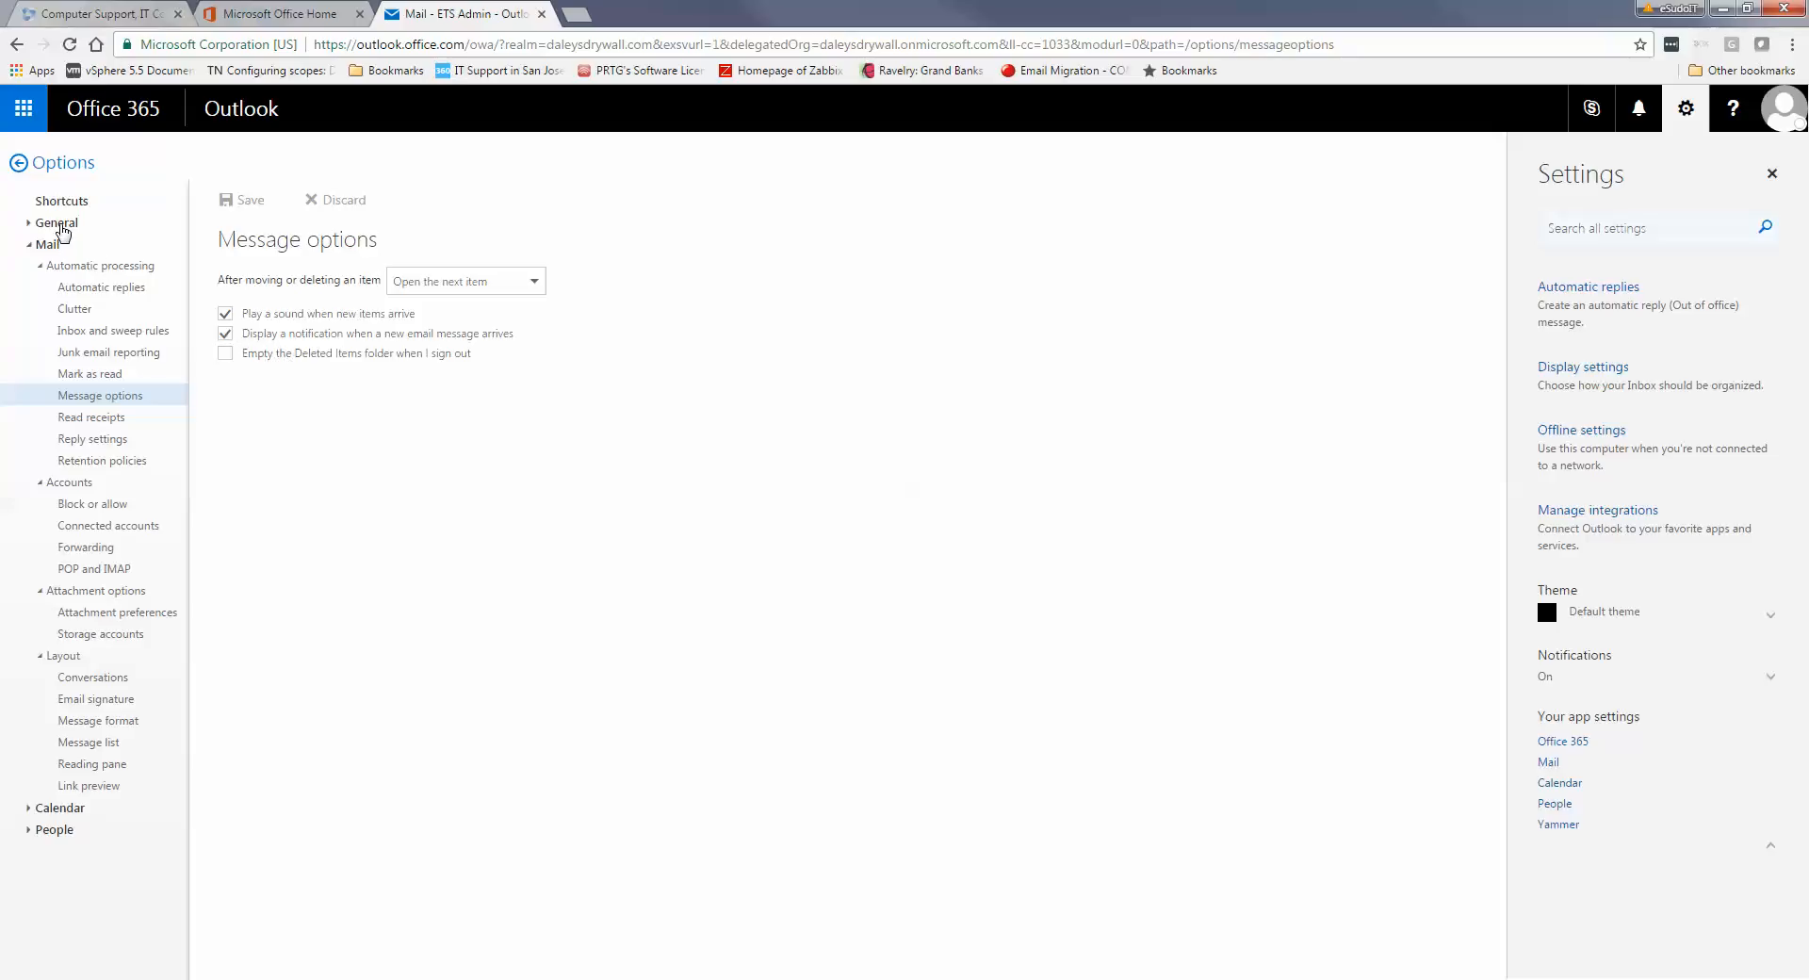
click(110, 442)
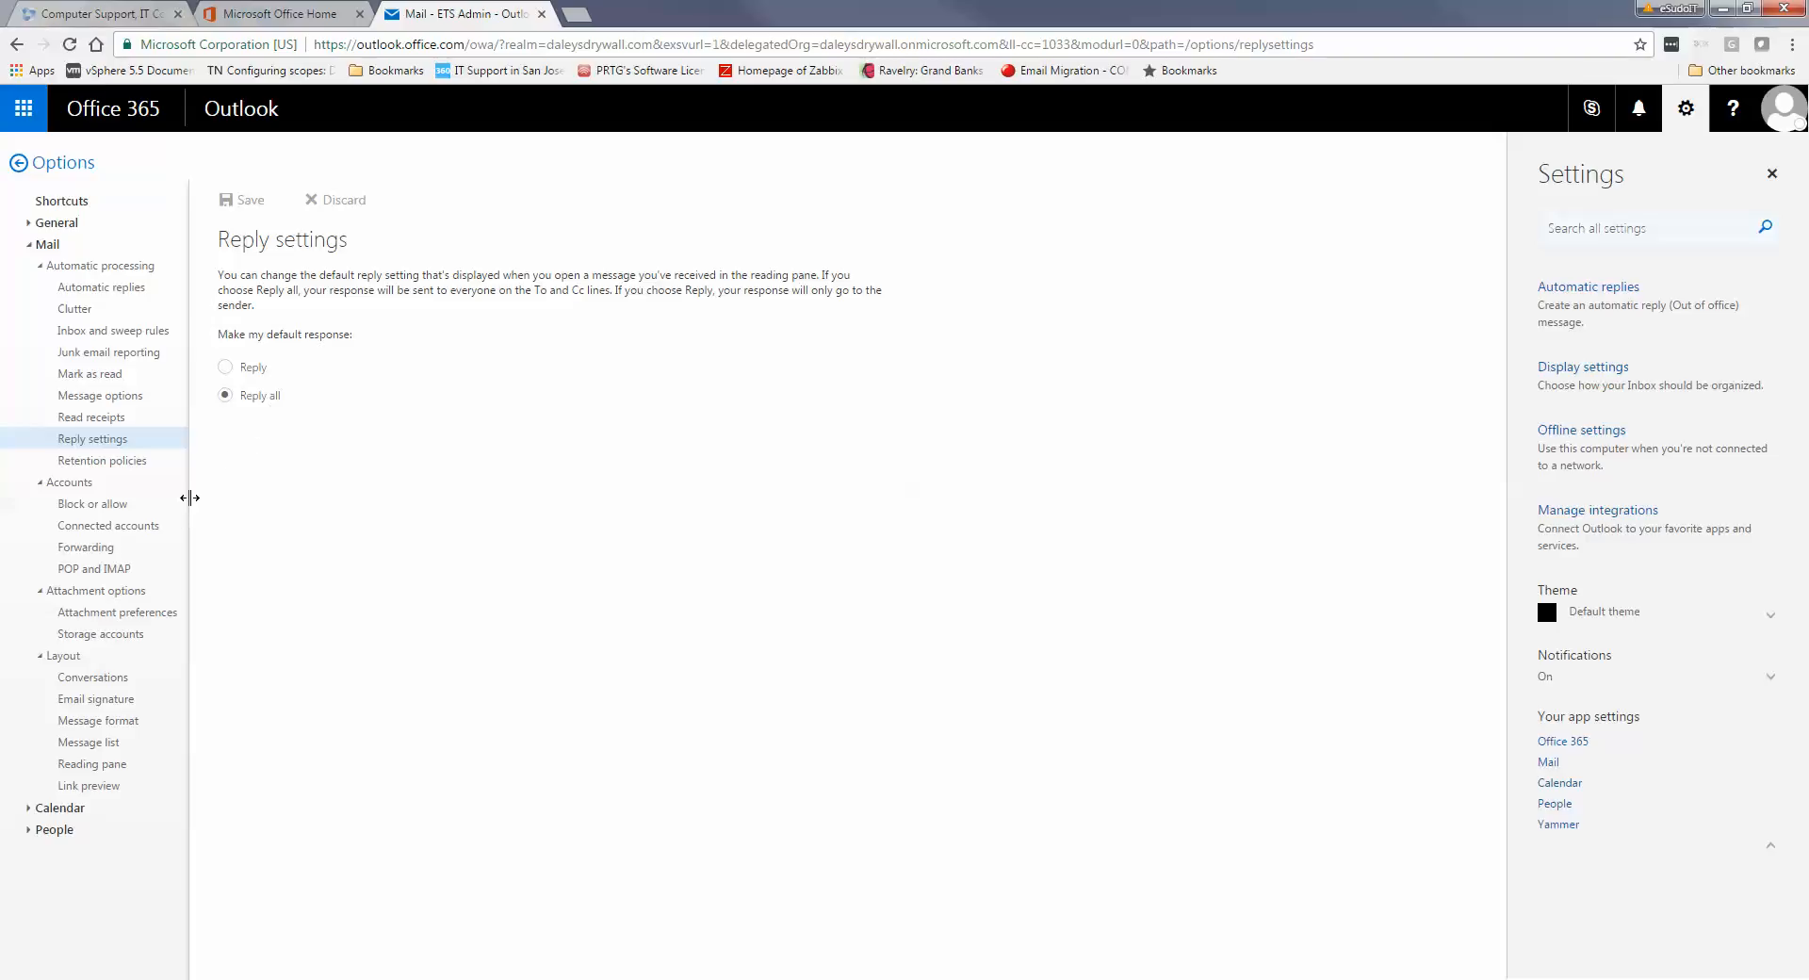
click(119, 571)
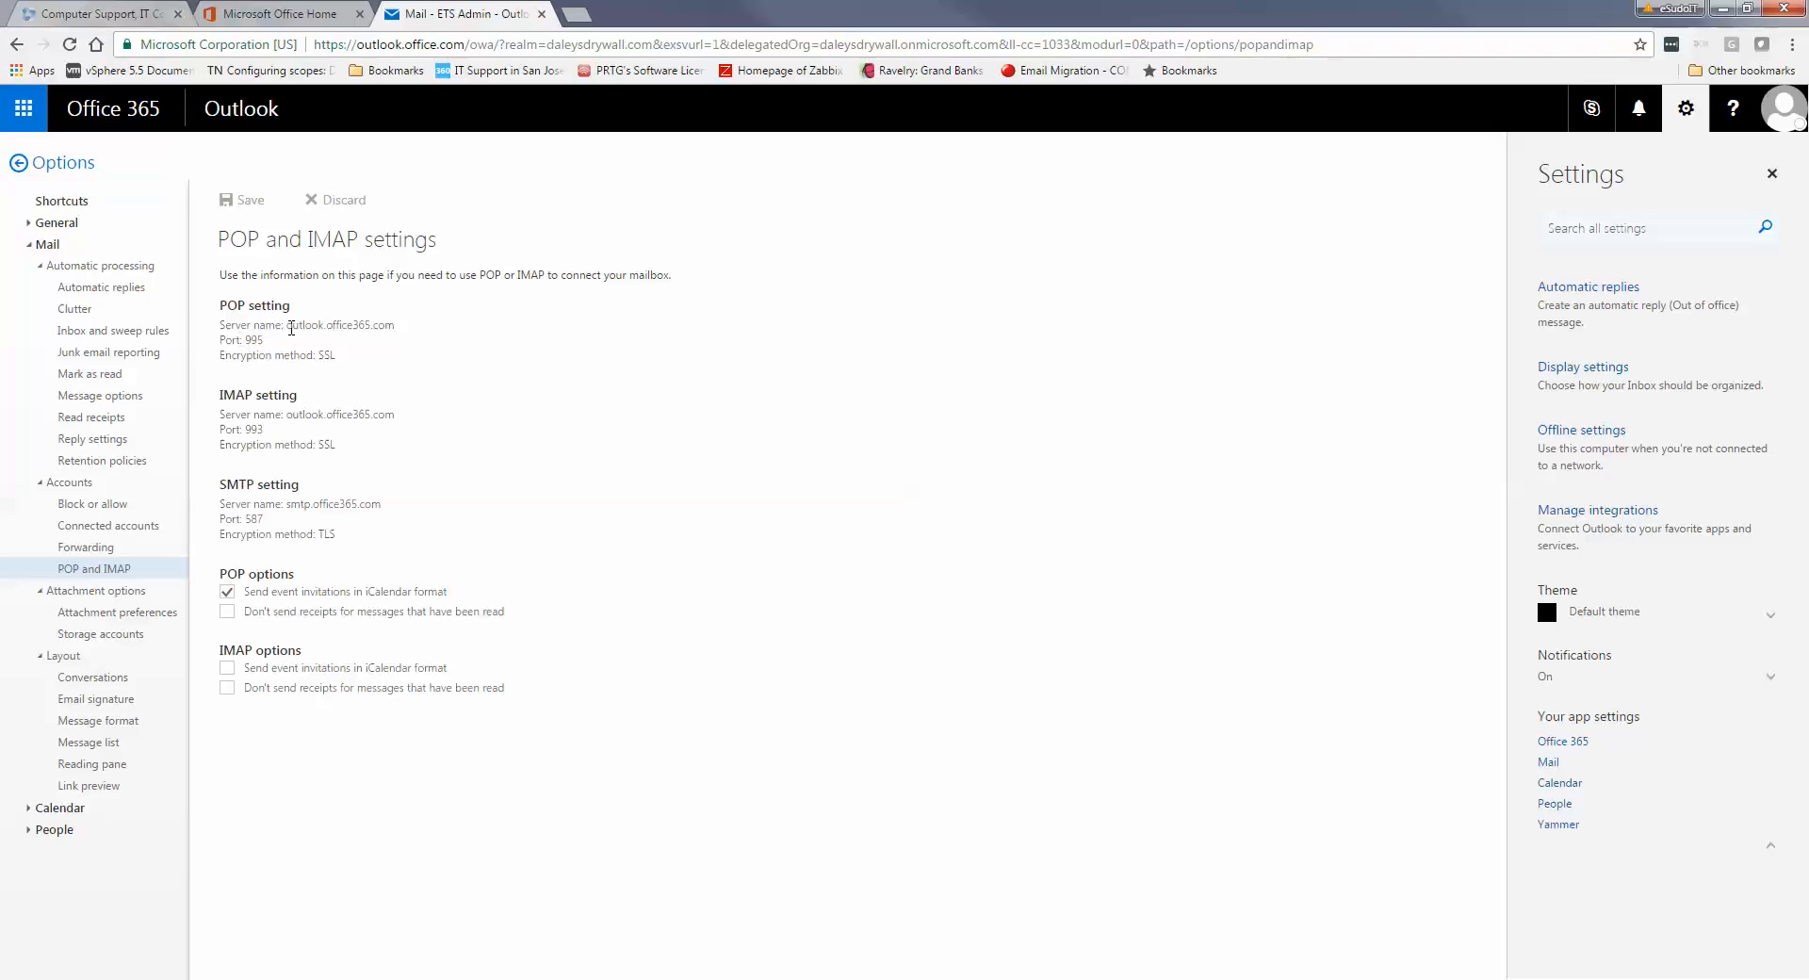
Select the POP server name outlook.office365.com, then view Mobile devices under General
drag(291, 327, 398, 327)
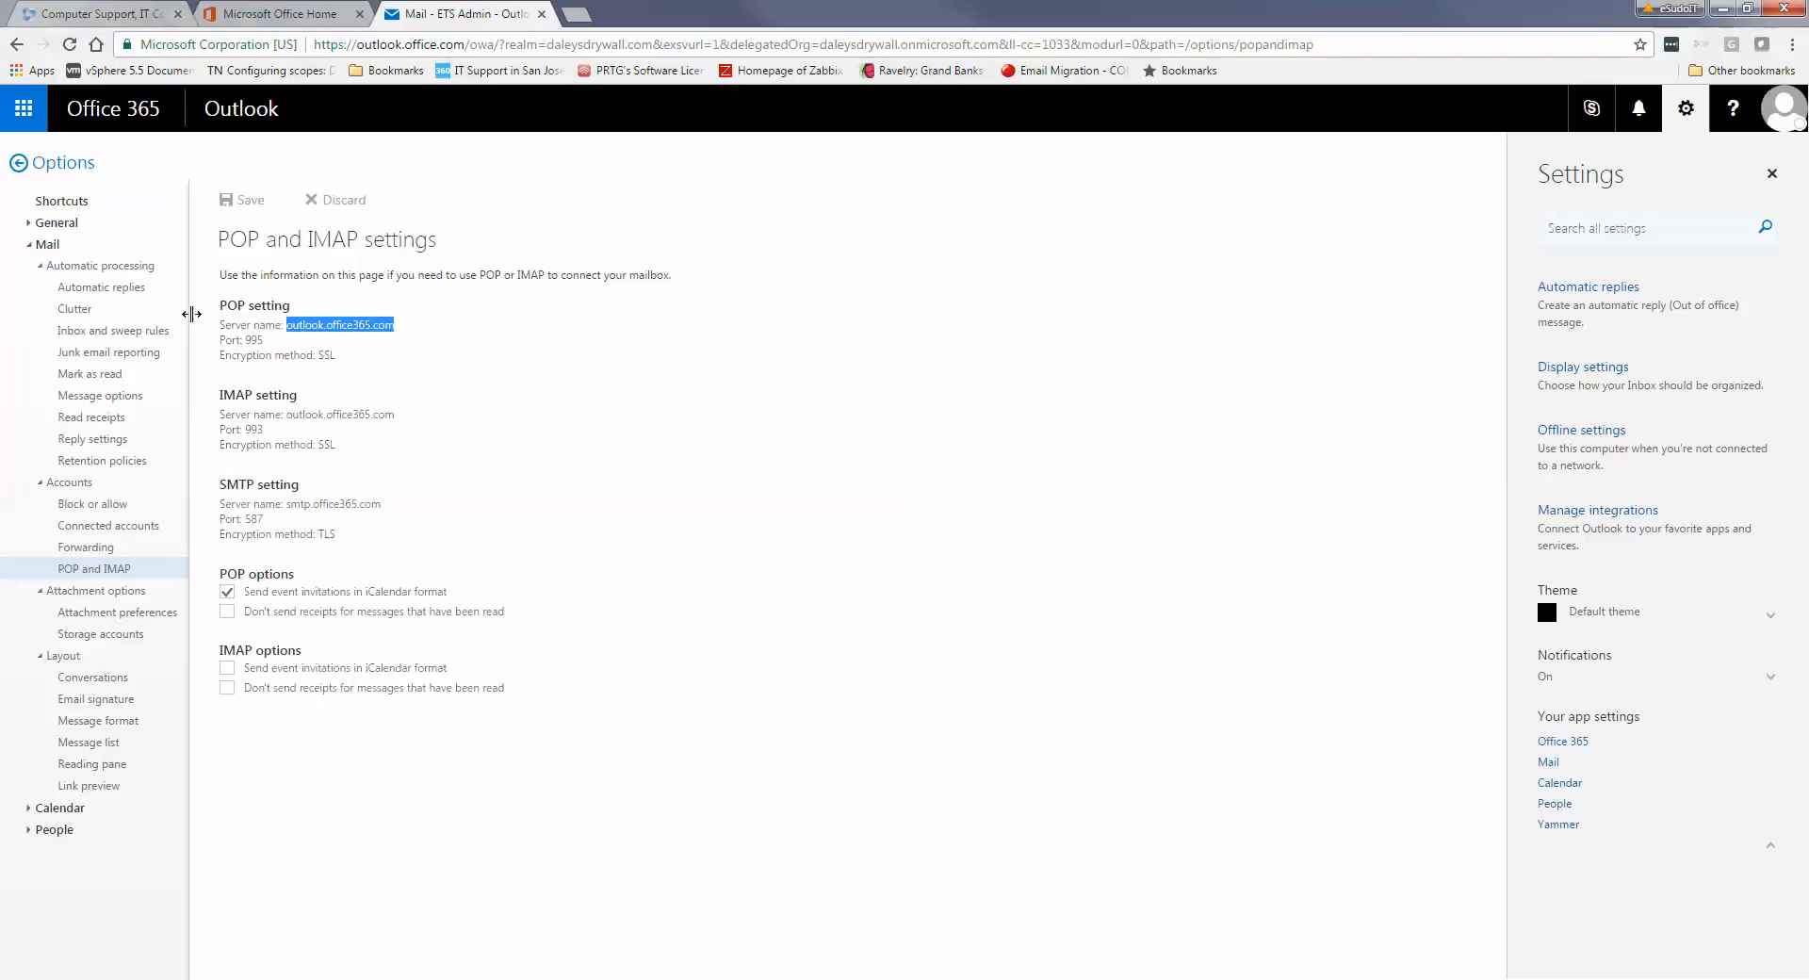
click(73, 228)
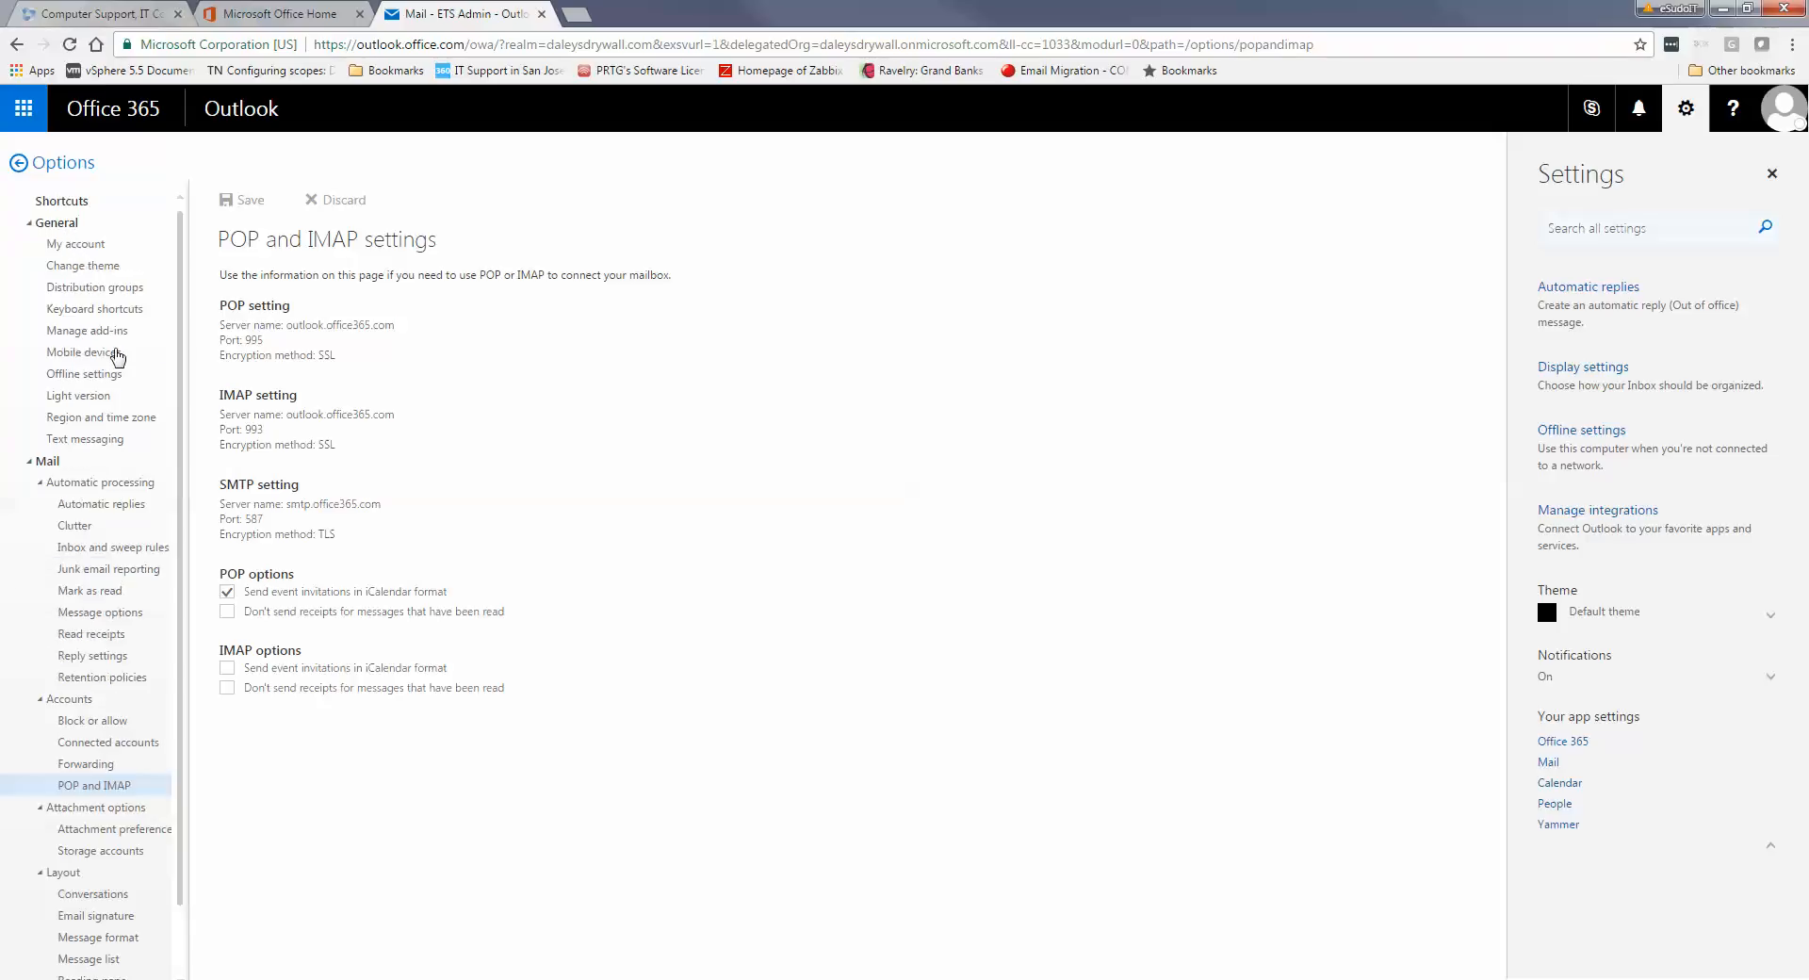
click(106, 356)
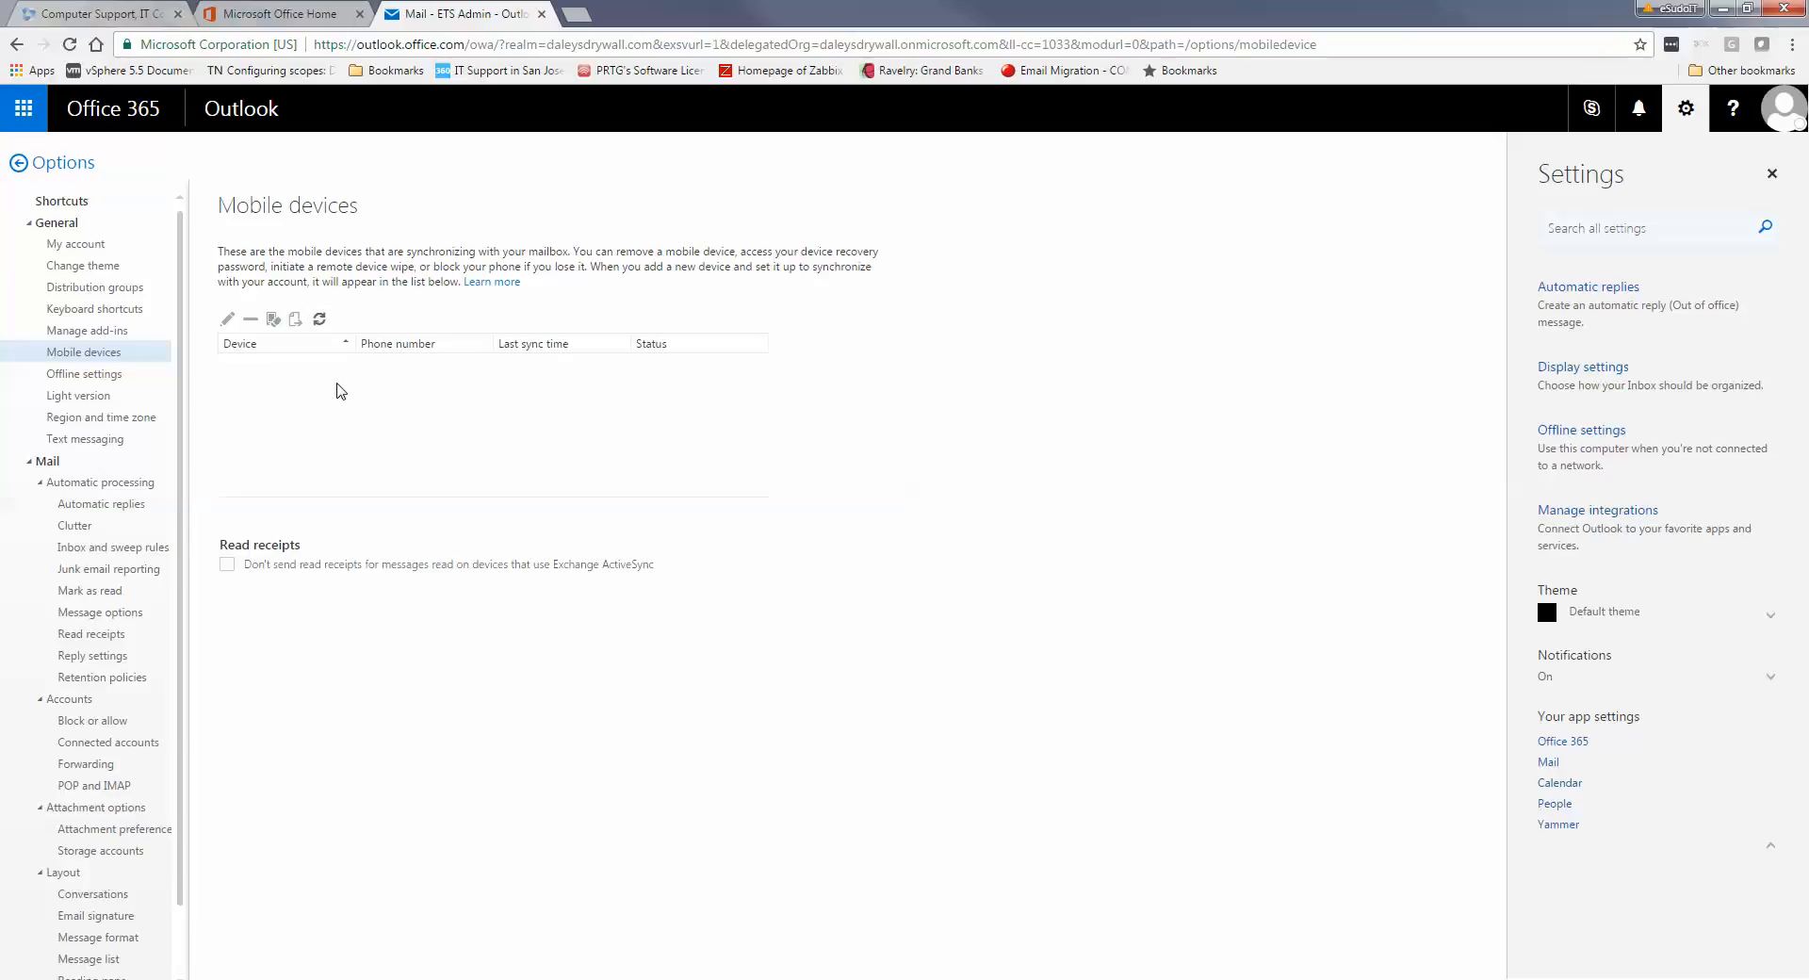
click(496, 294)
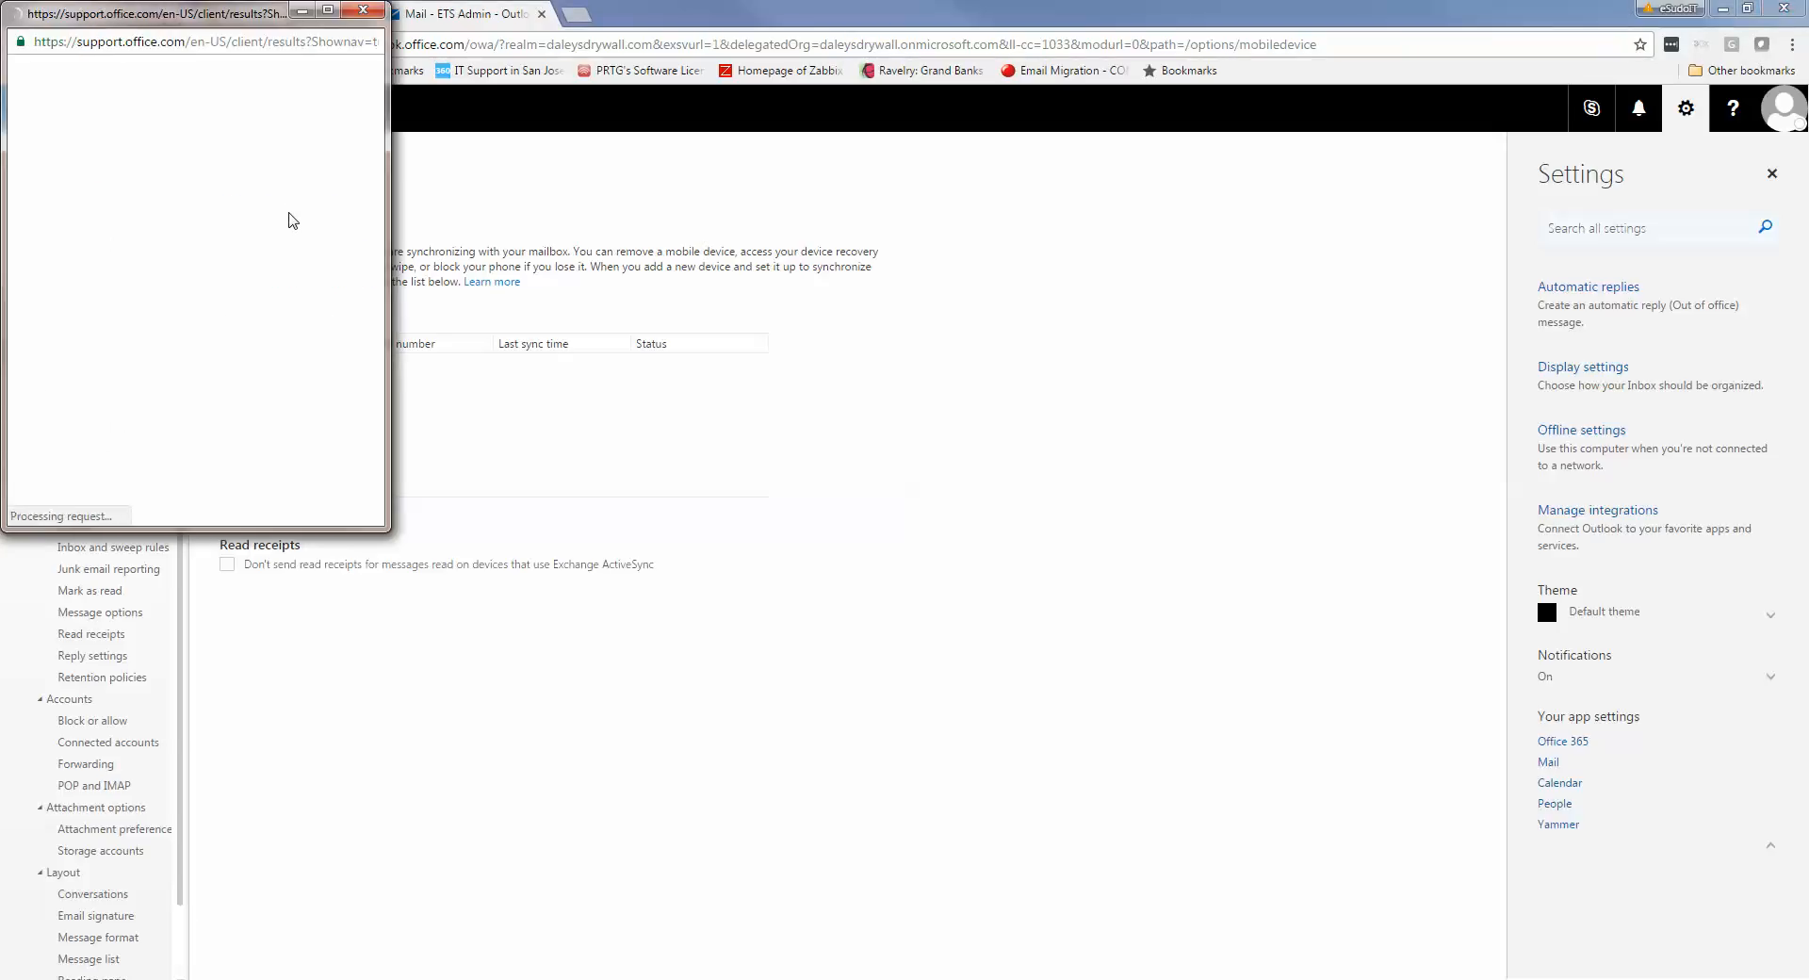
drag(222, 23, 617, 164)
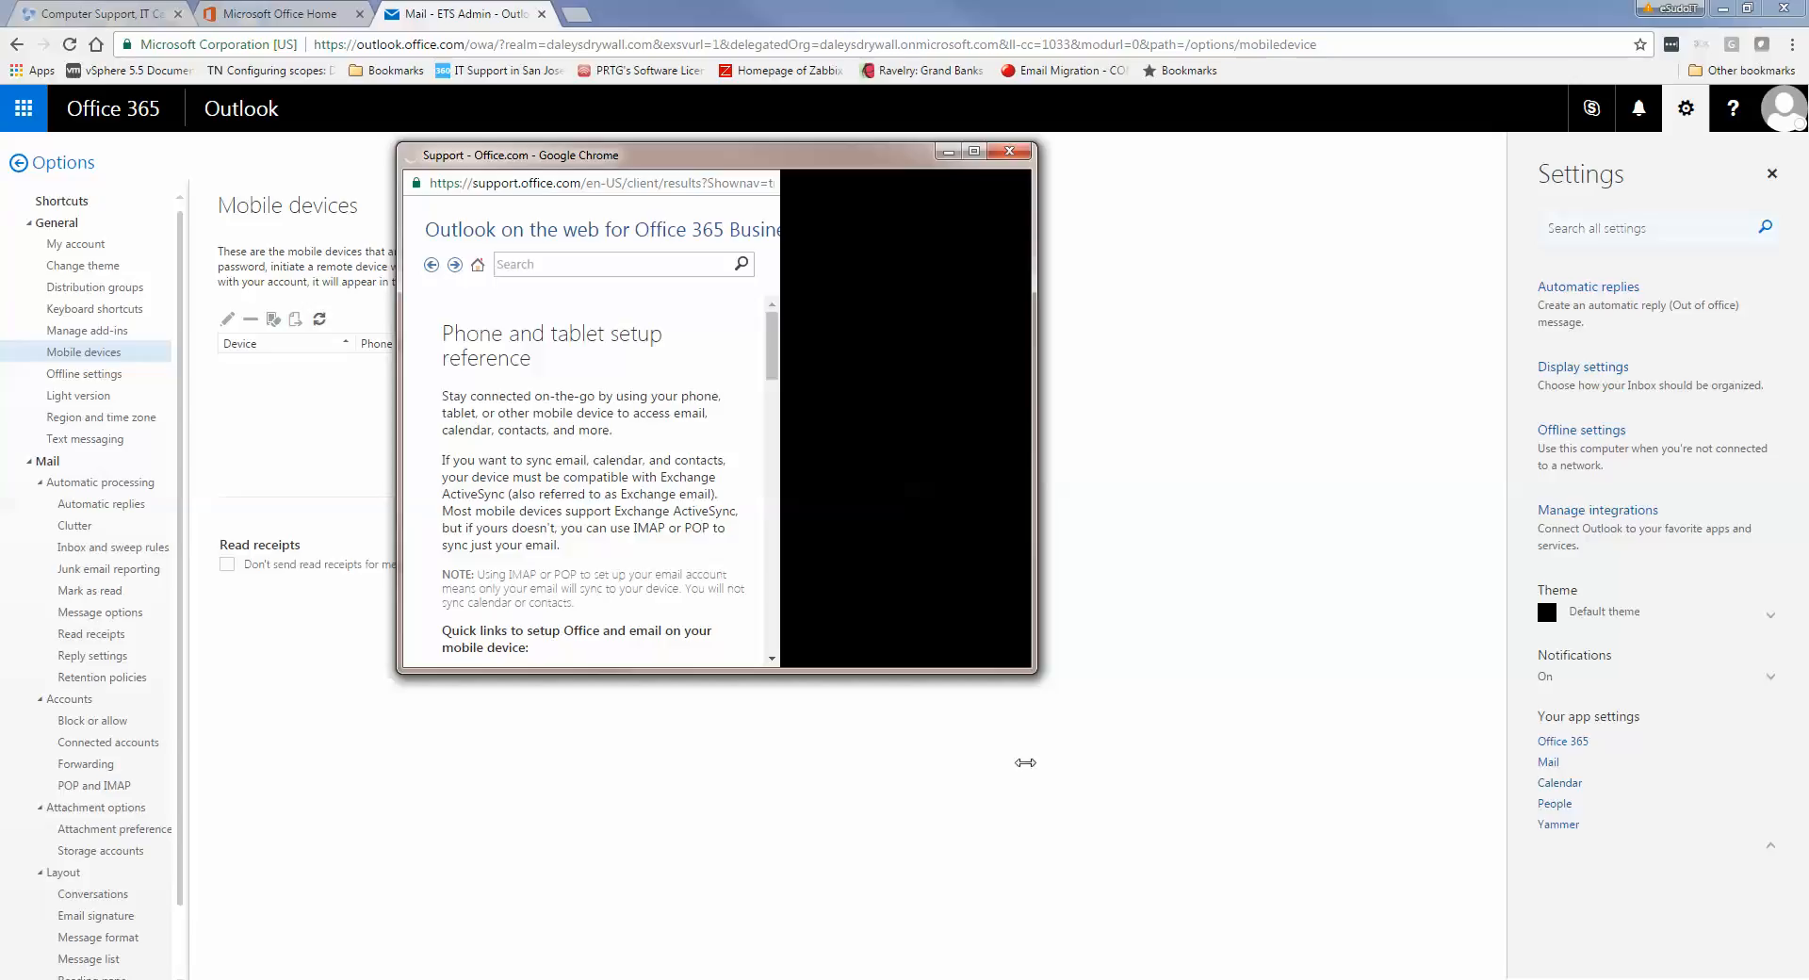
drag(948, 672, 943, 876)
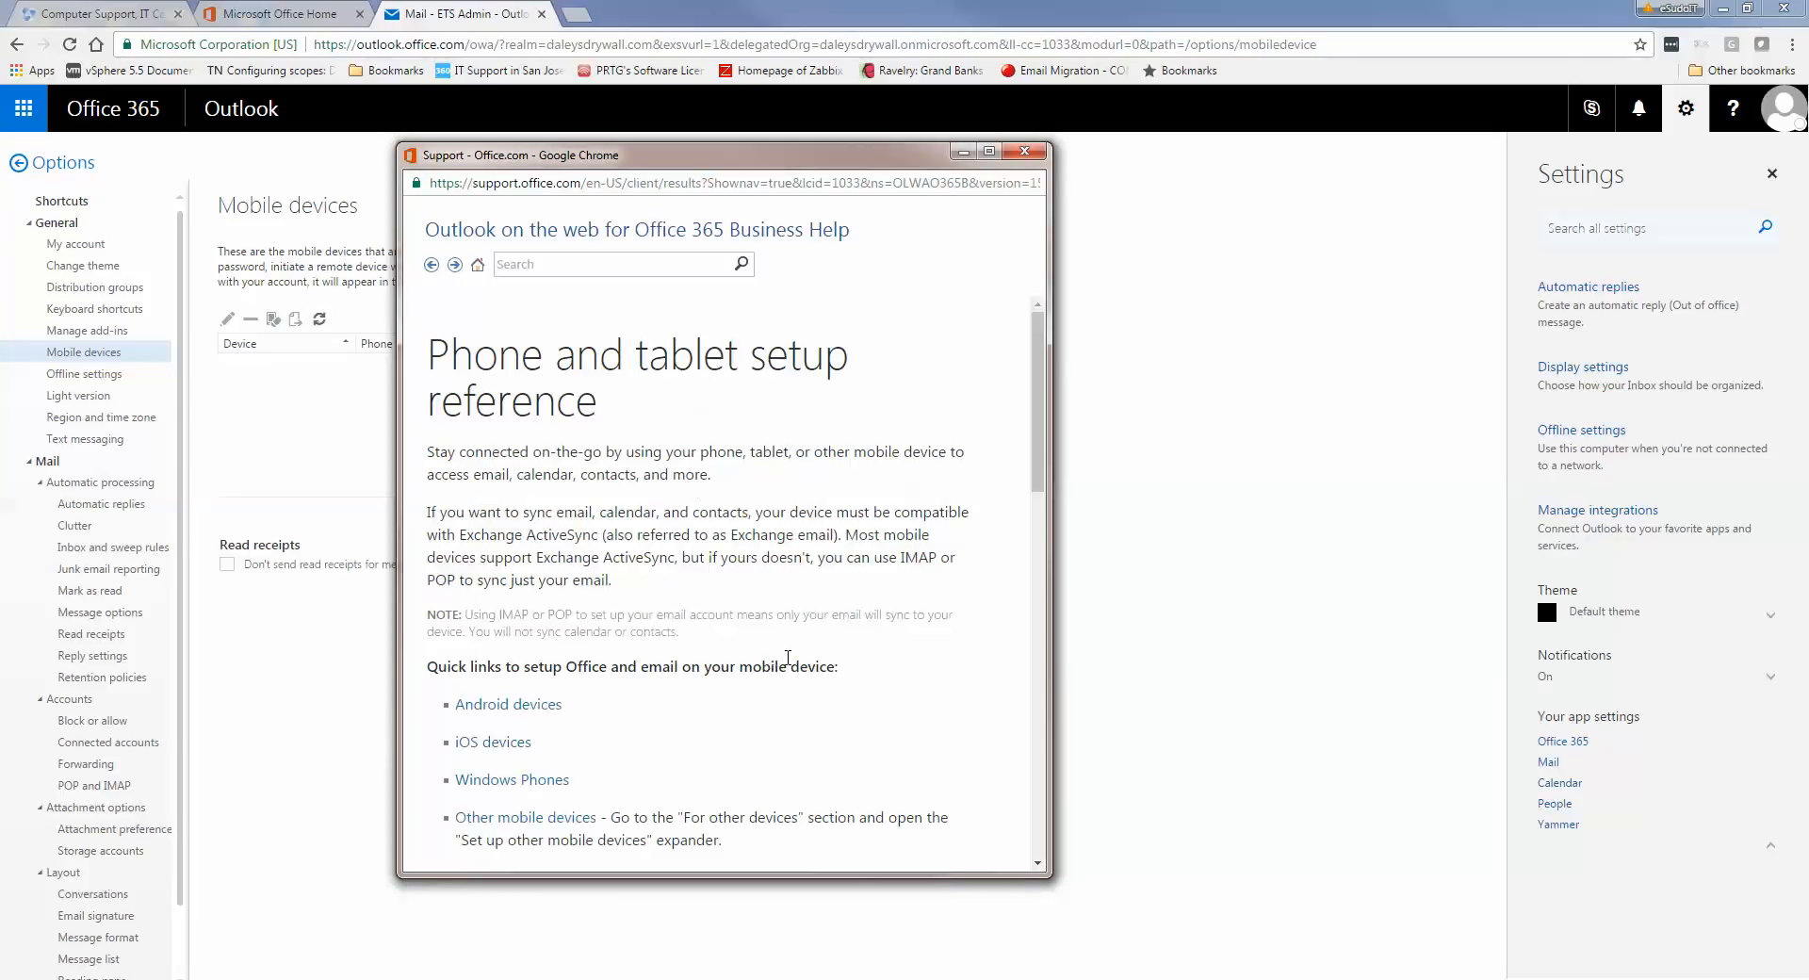
scroll(648, 713, down, 1)
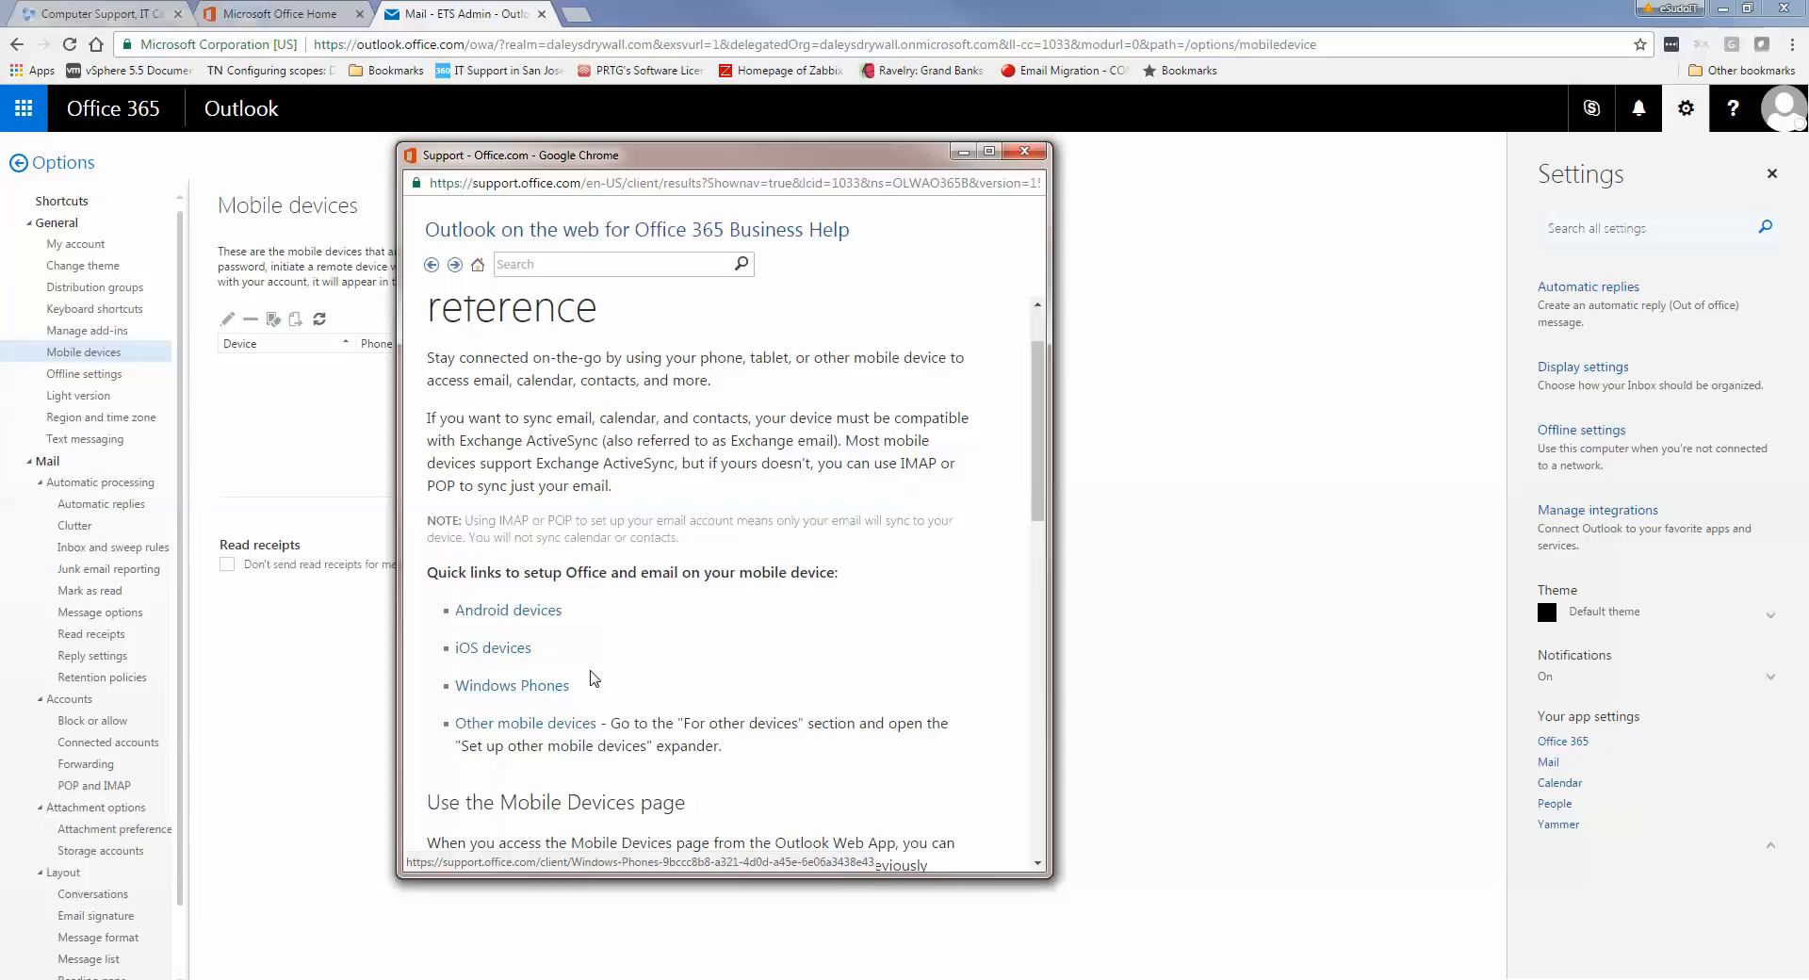
scroll(596, 673, down, 1)
scroll(596, 673, down, 4)
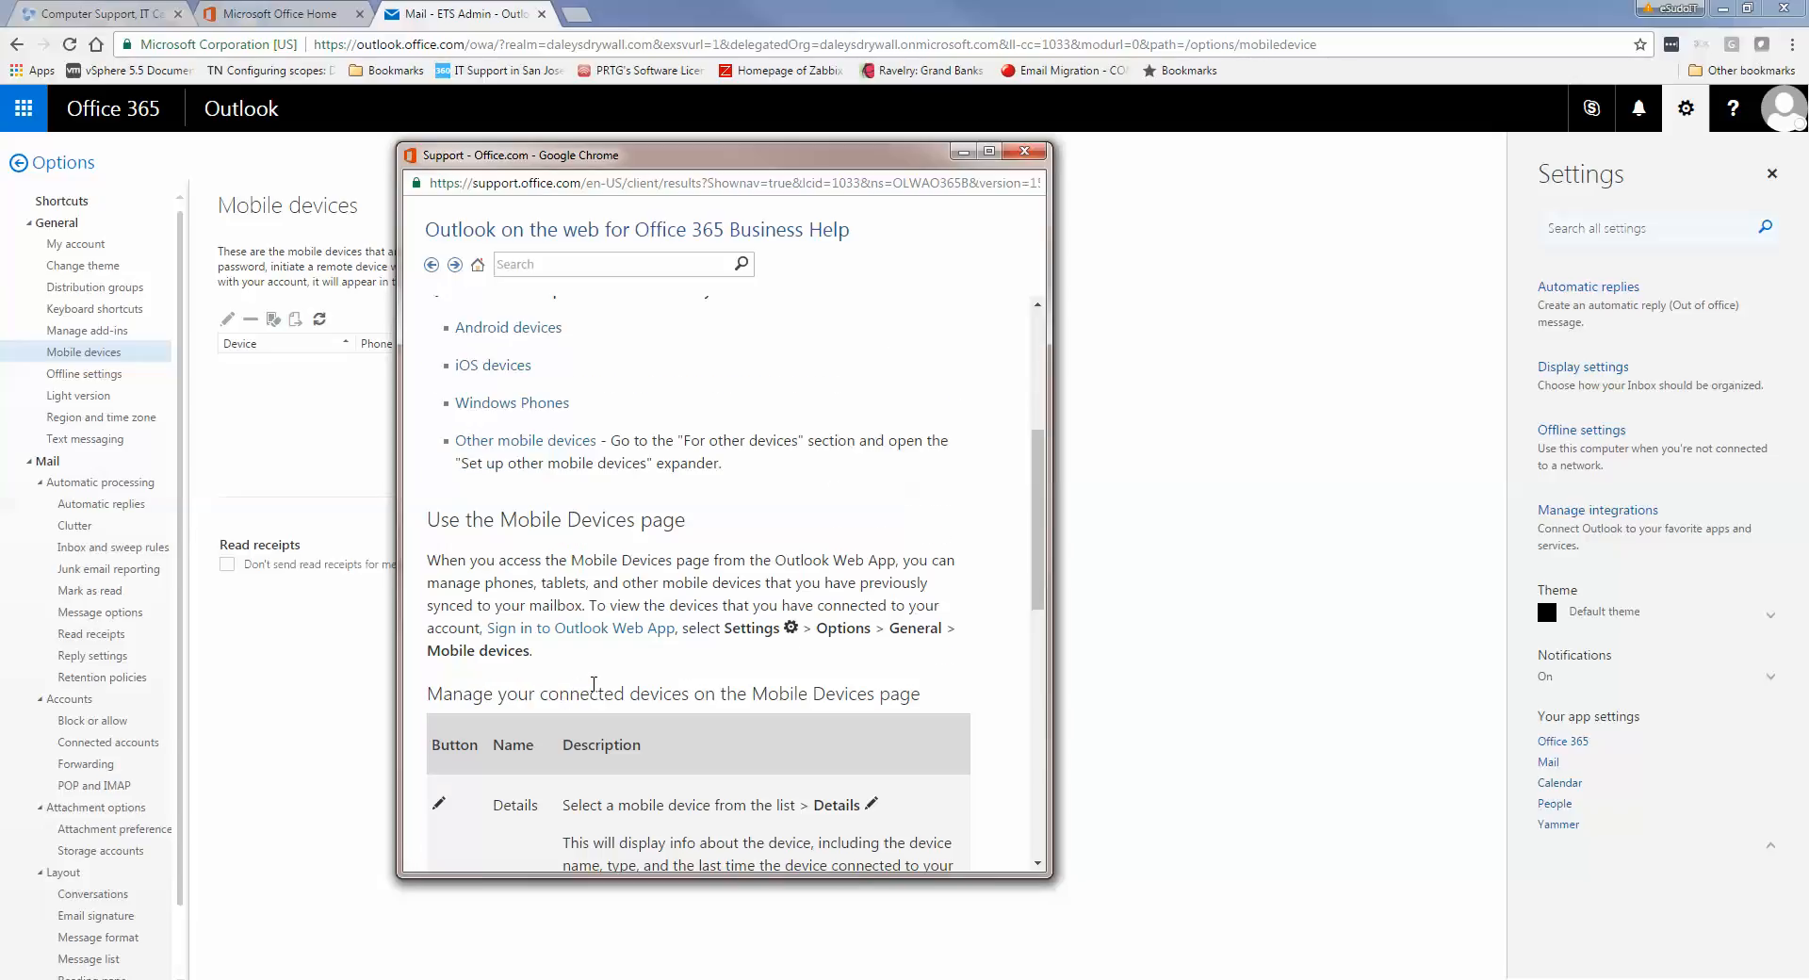
scroll(594, 691, down, 1)
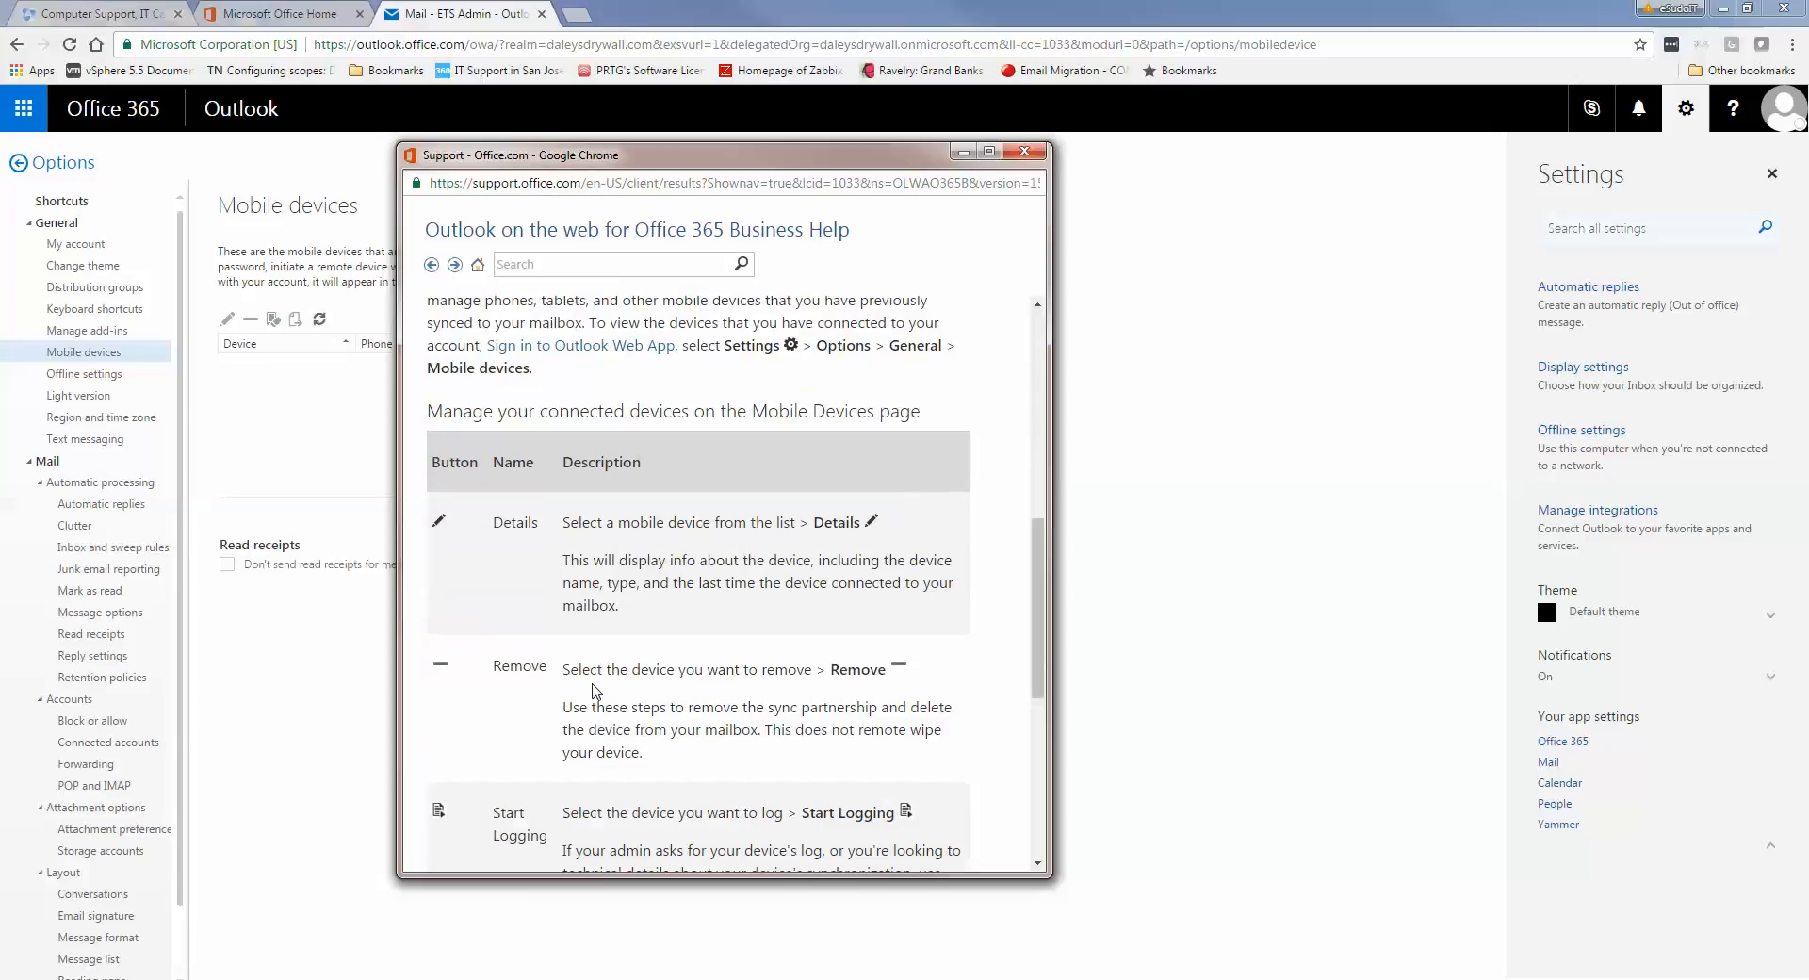
scroll(590, 638, down, 2)
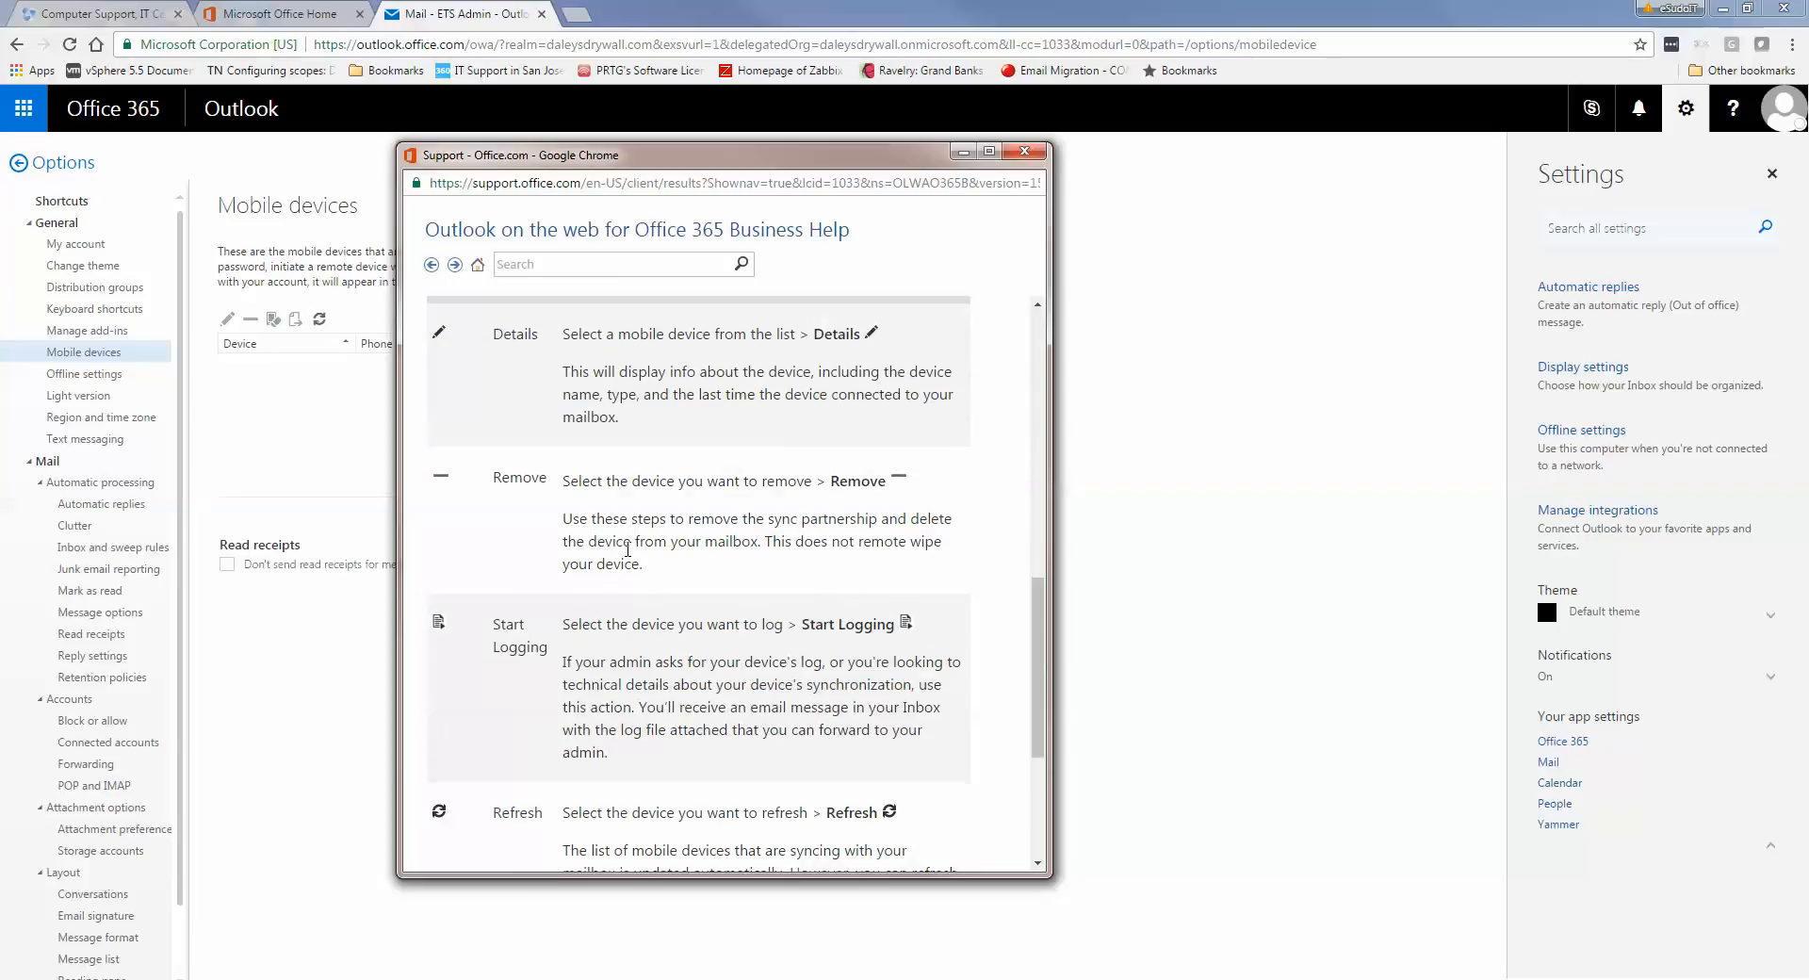
scroll(628, 549, up, 10)
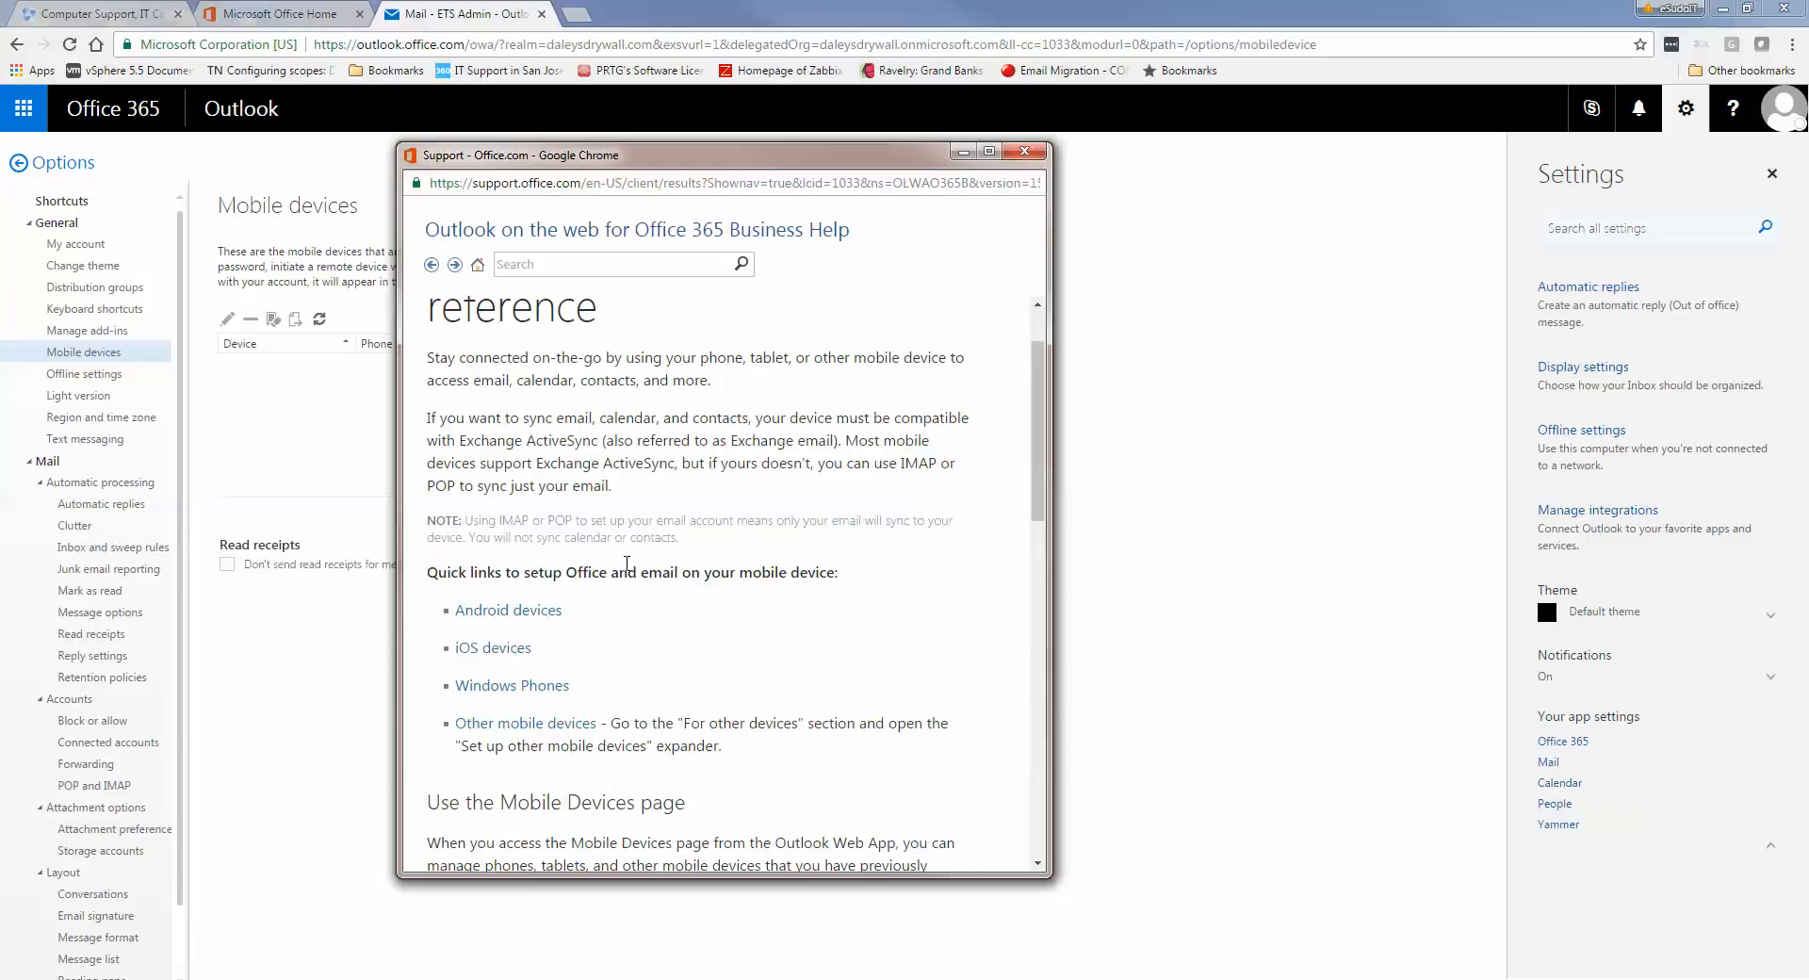
Follow the iOS devices link and open 'Set up email using the iOS Mail app'
click(524, 654)
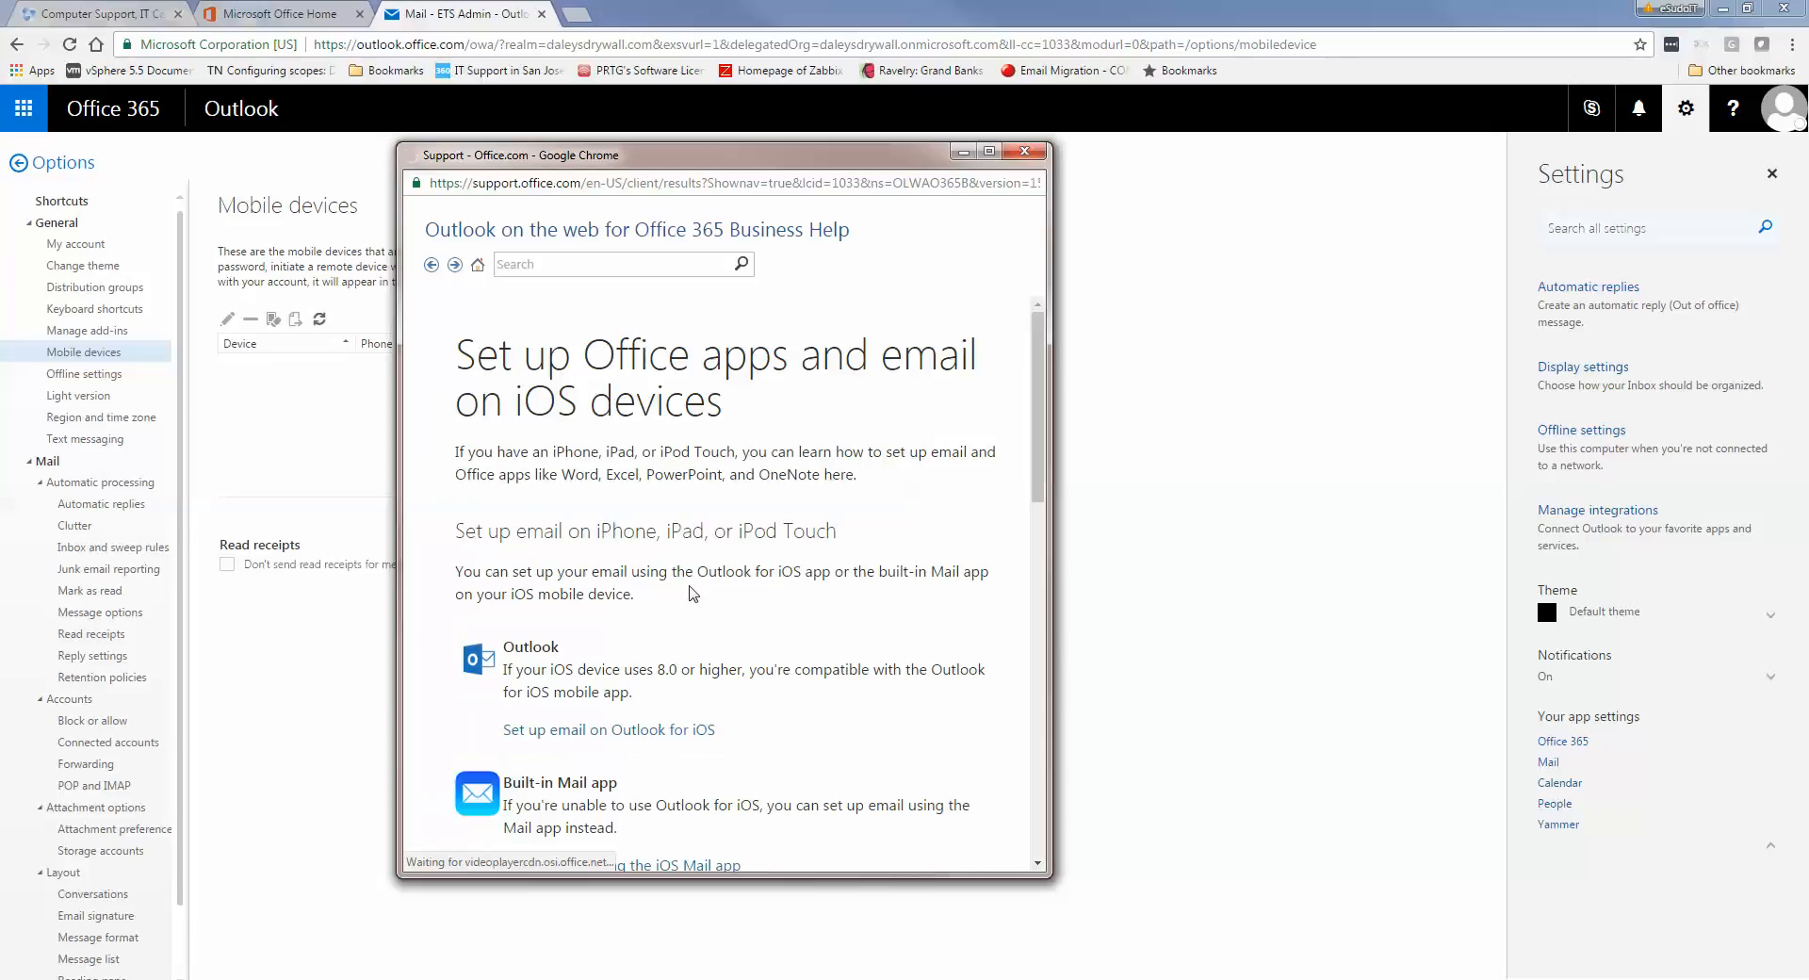
scroll(685, 584, down, 1)
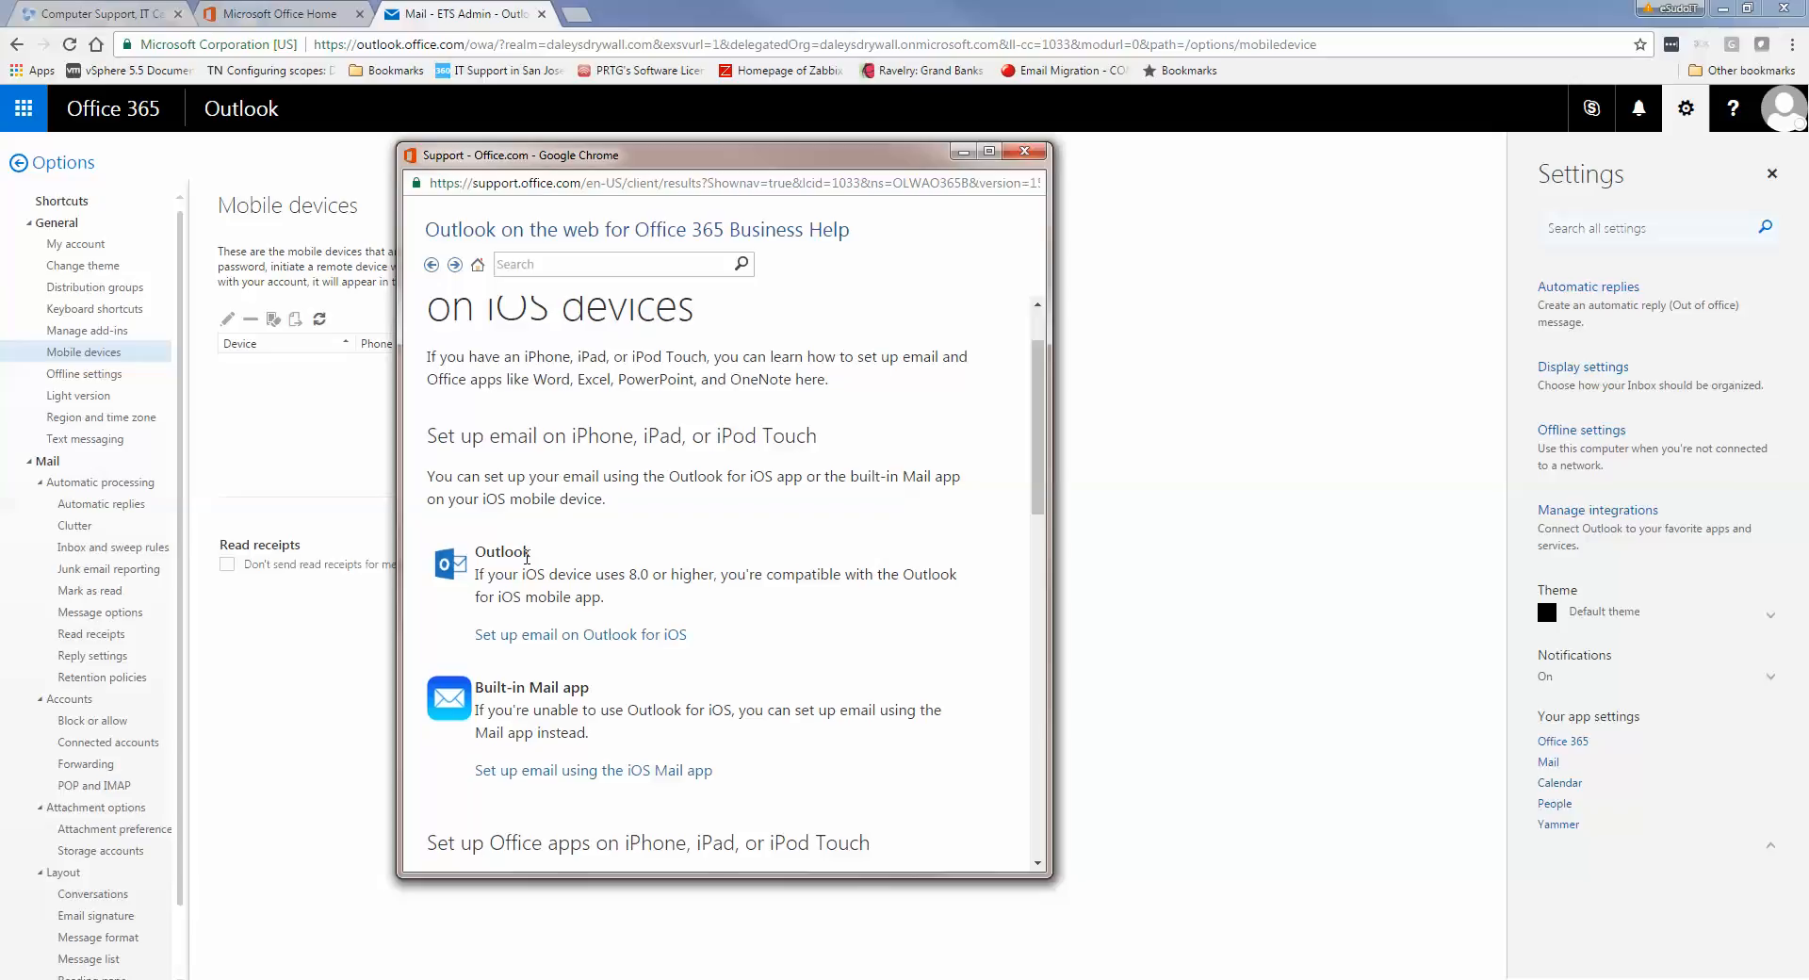
scroll(550, 589, down, 1)
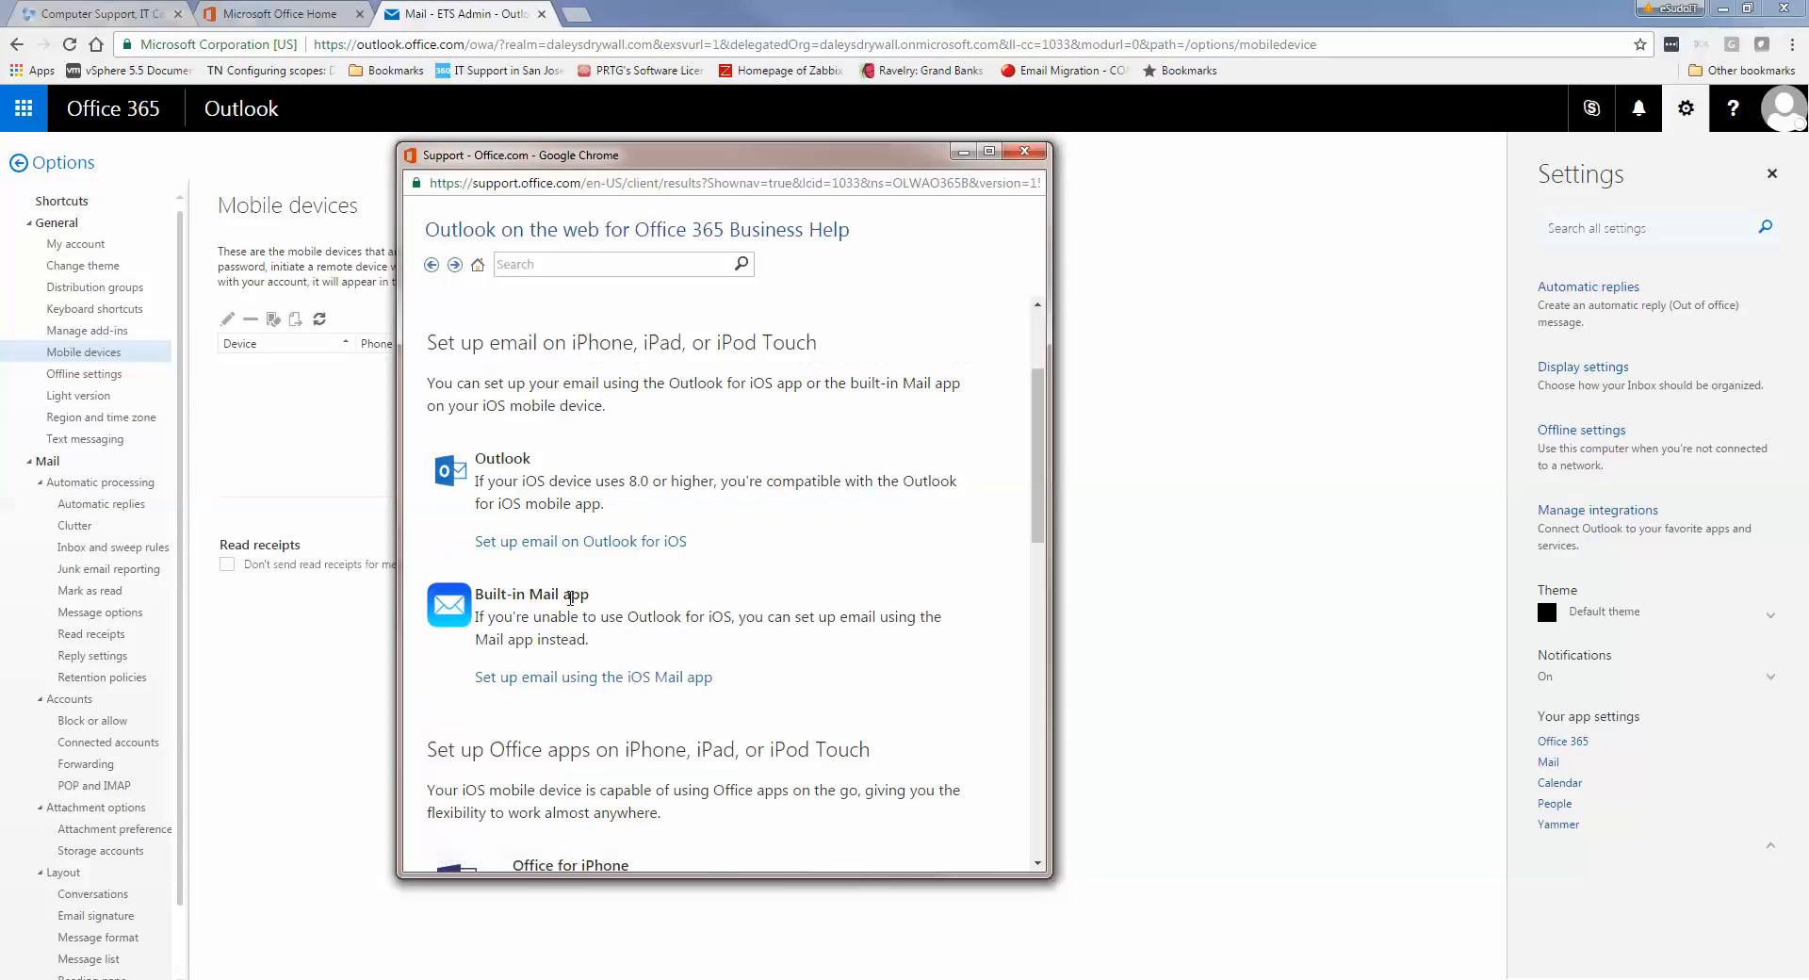
scroll(570, 598, down, 1)
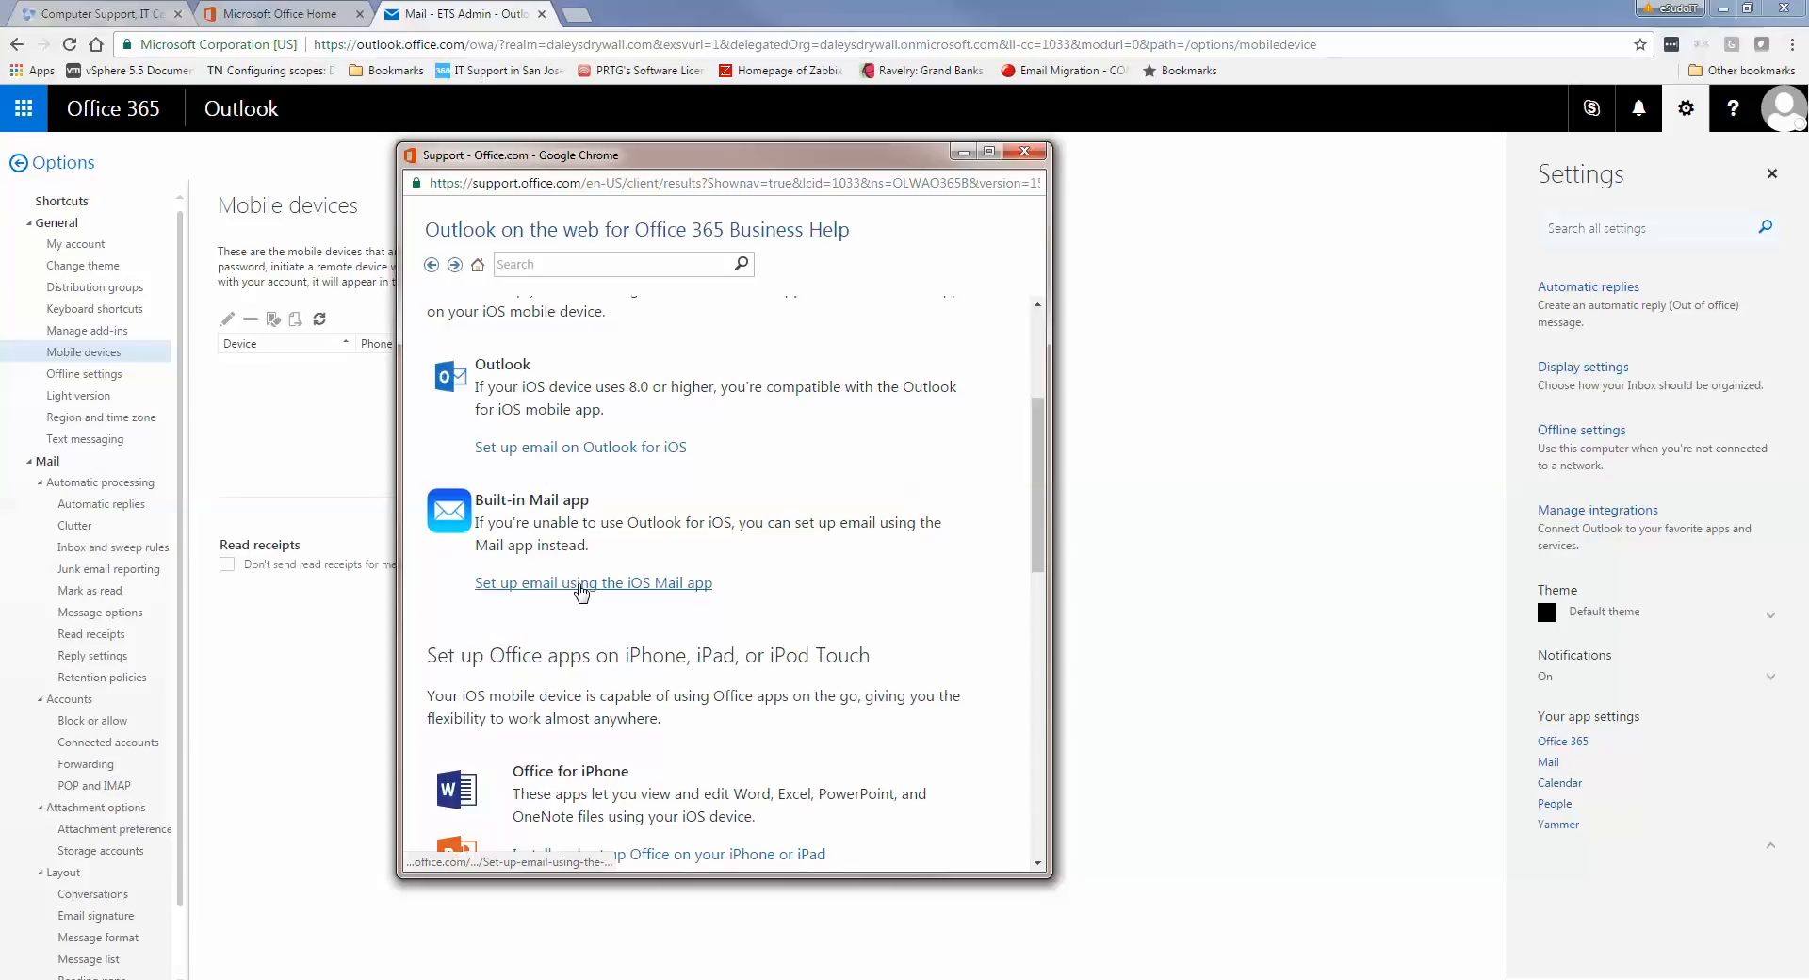
scroll(581, 592, down, 1)
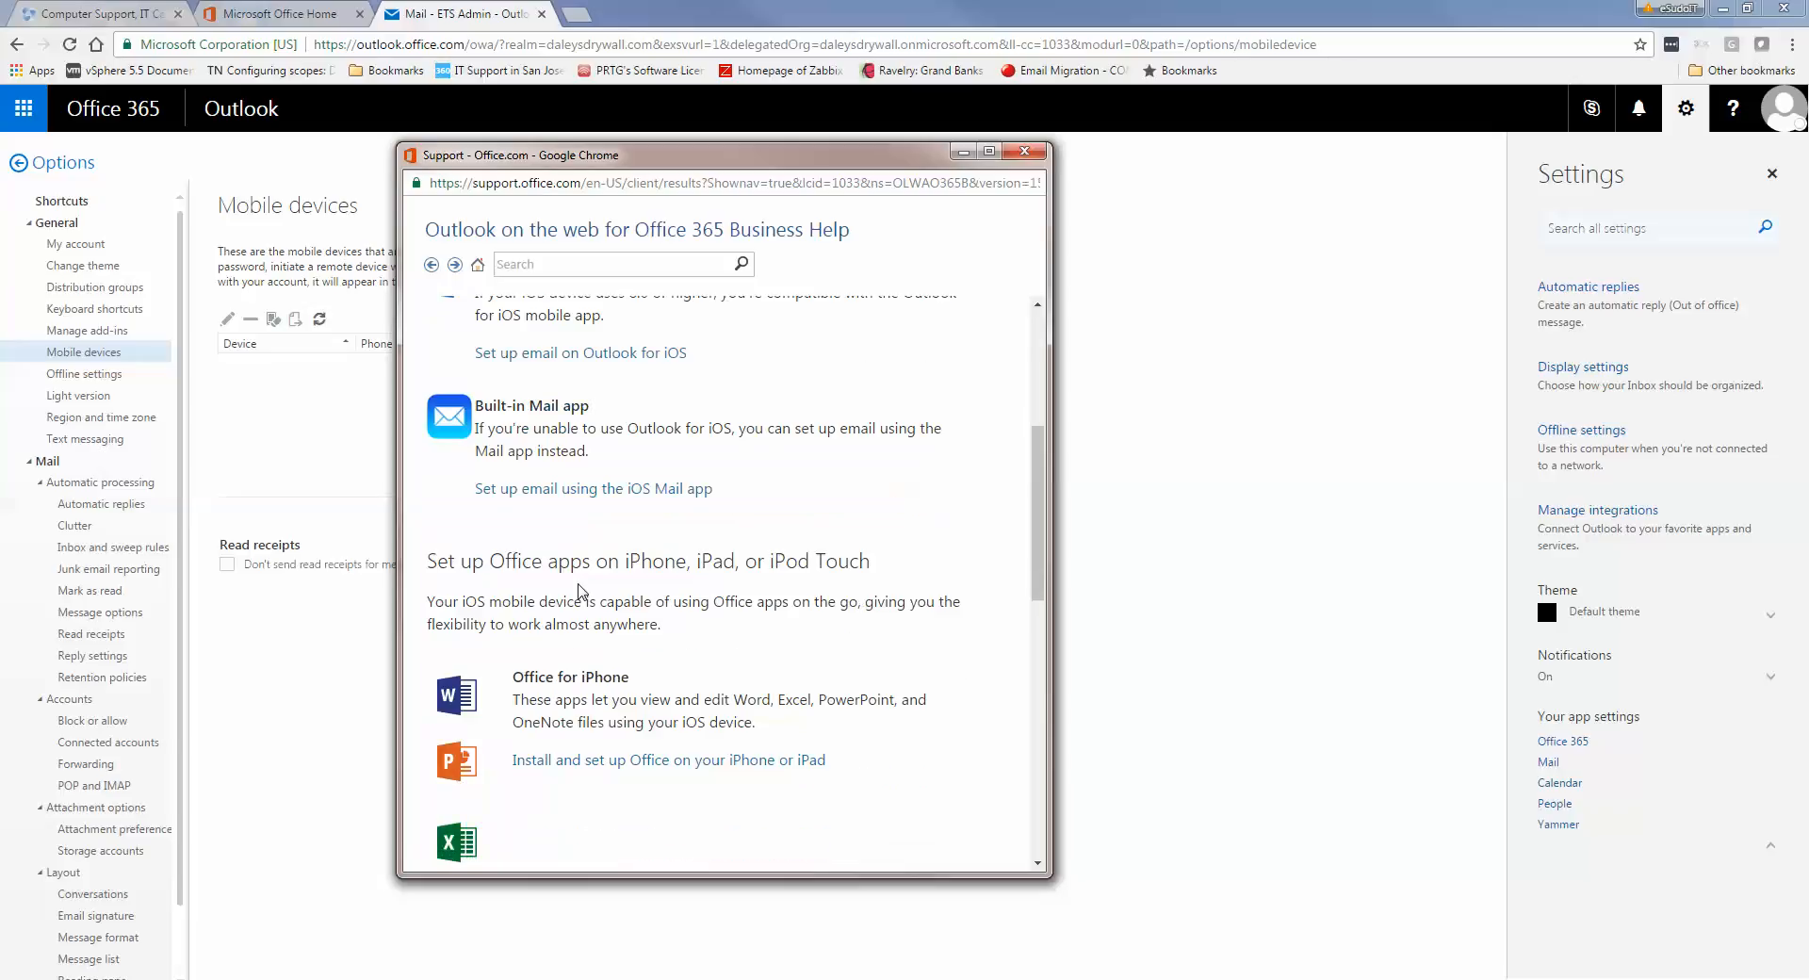
scroll(582, 591, down, 1)
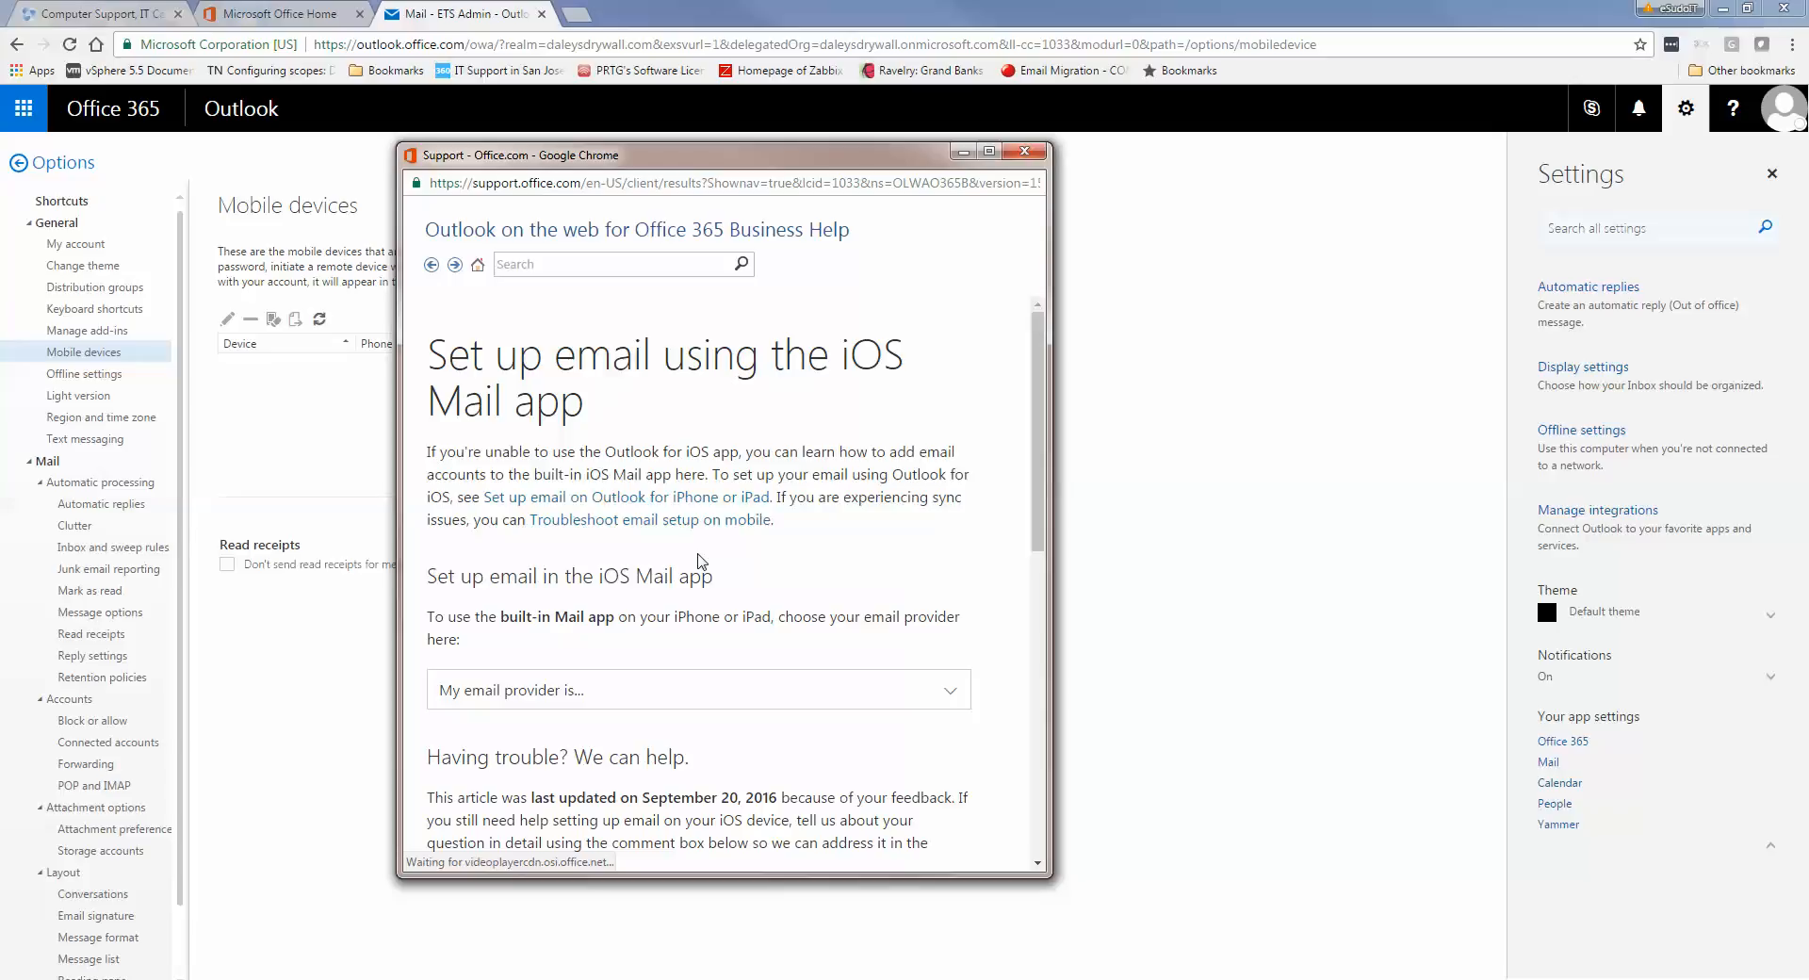
Choose Google from the 'My email provider is...' dropdown
click(952, 697)
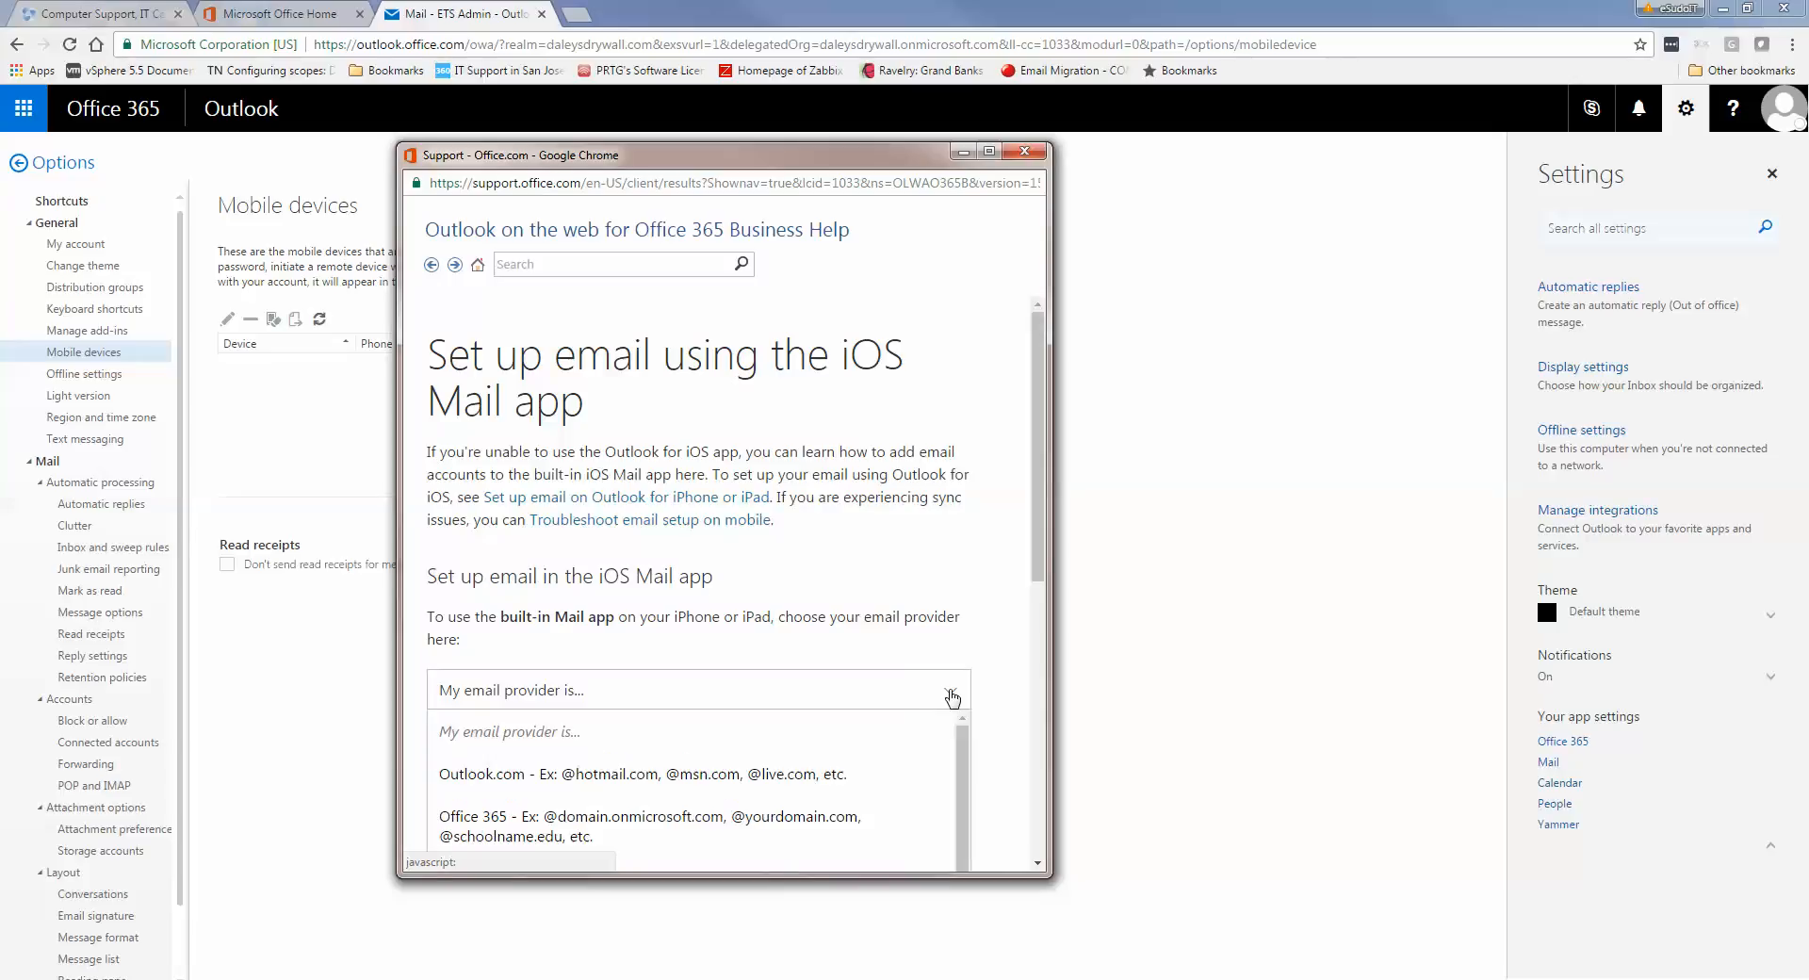
scroll(831, 765, up, 3)
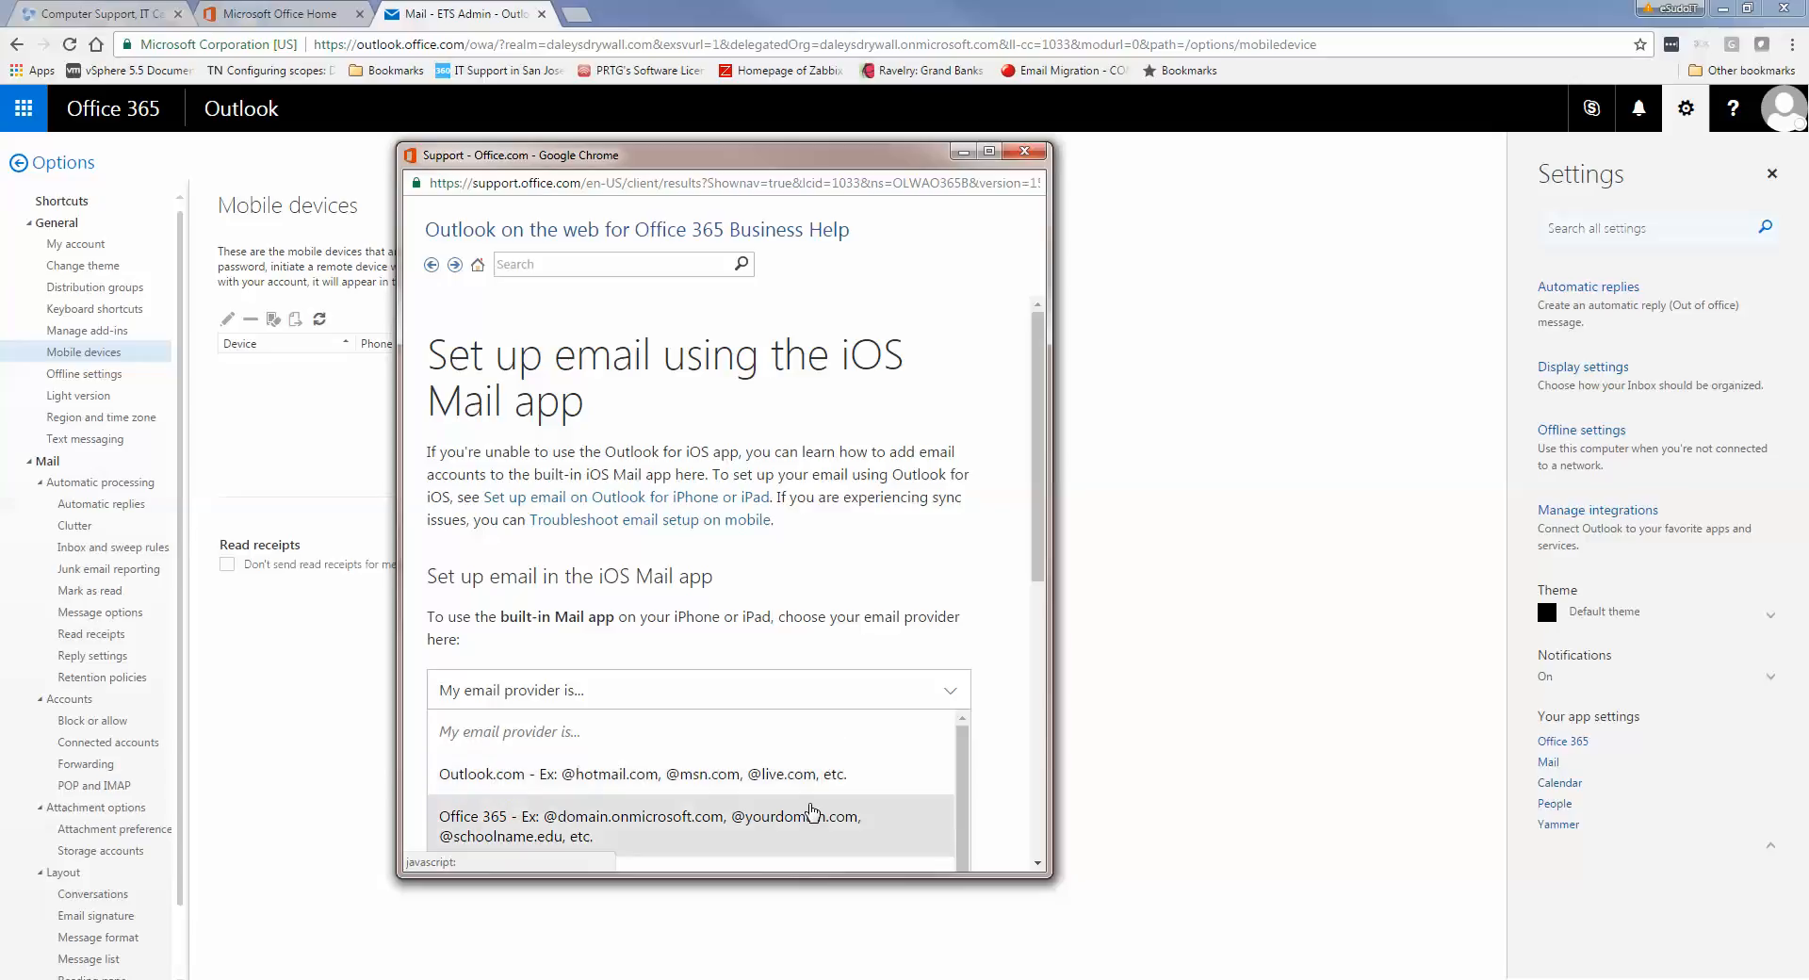
scroll(851, 831, down, 1)
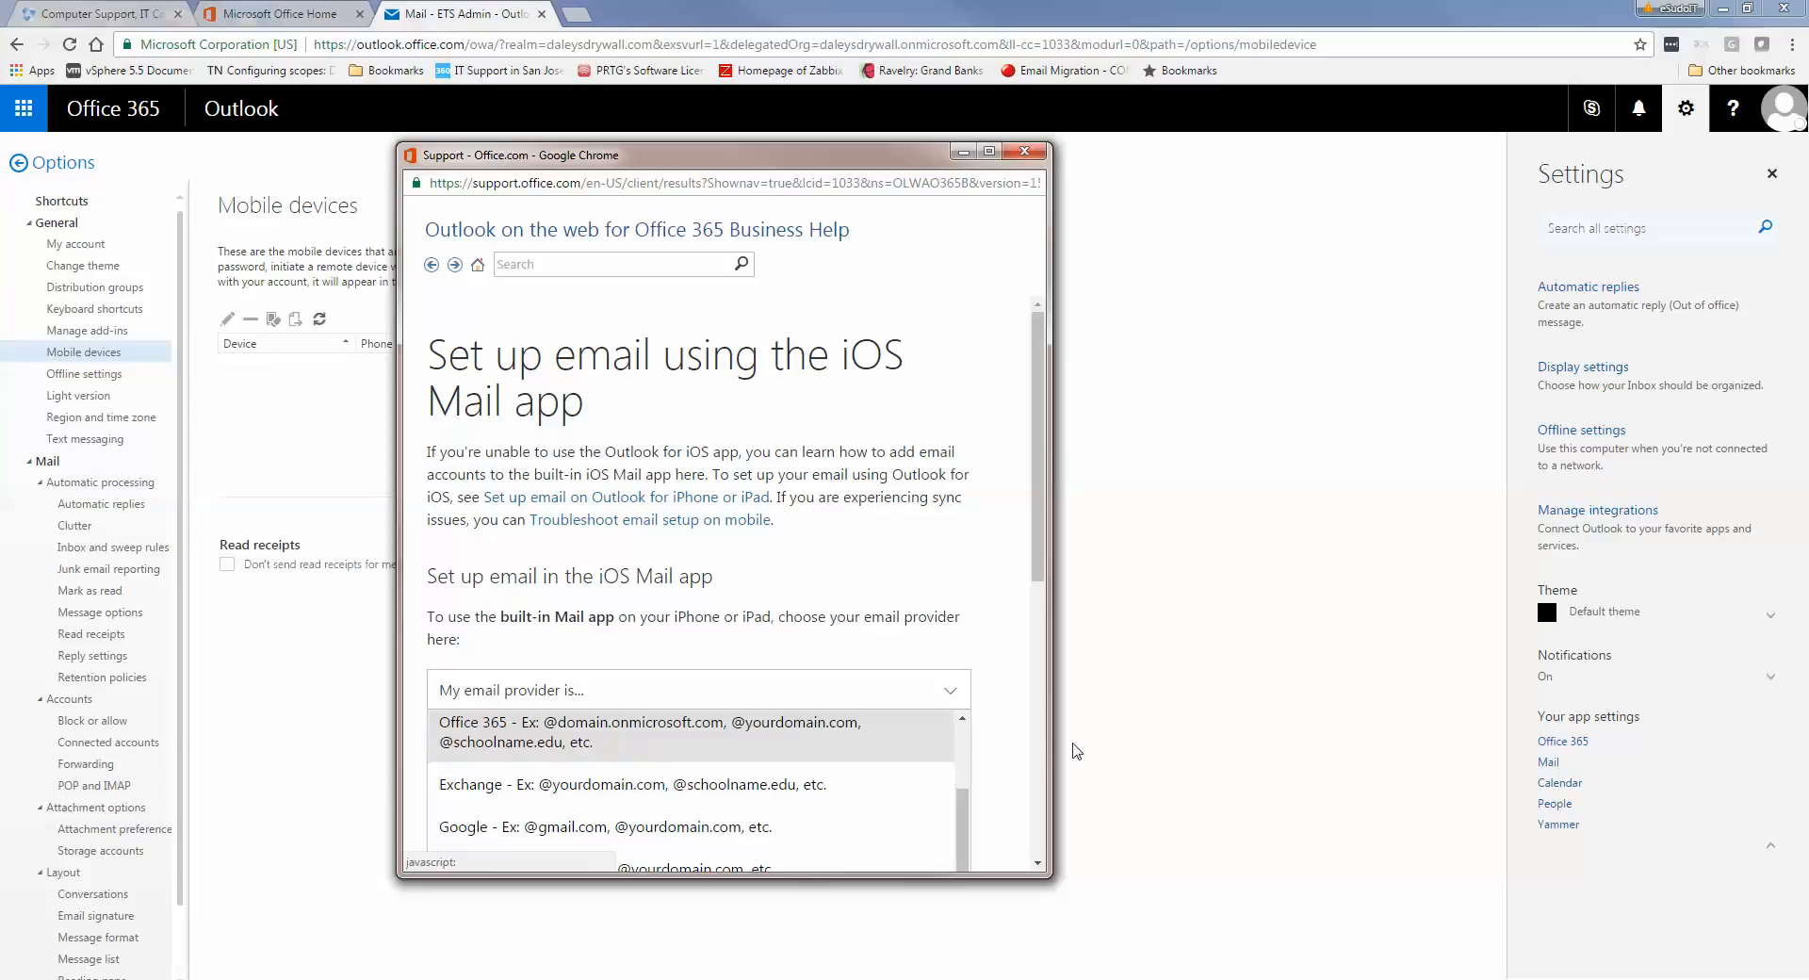
click(839, 827)
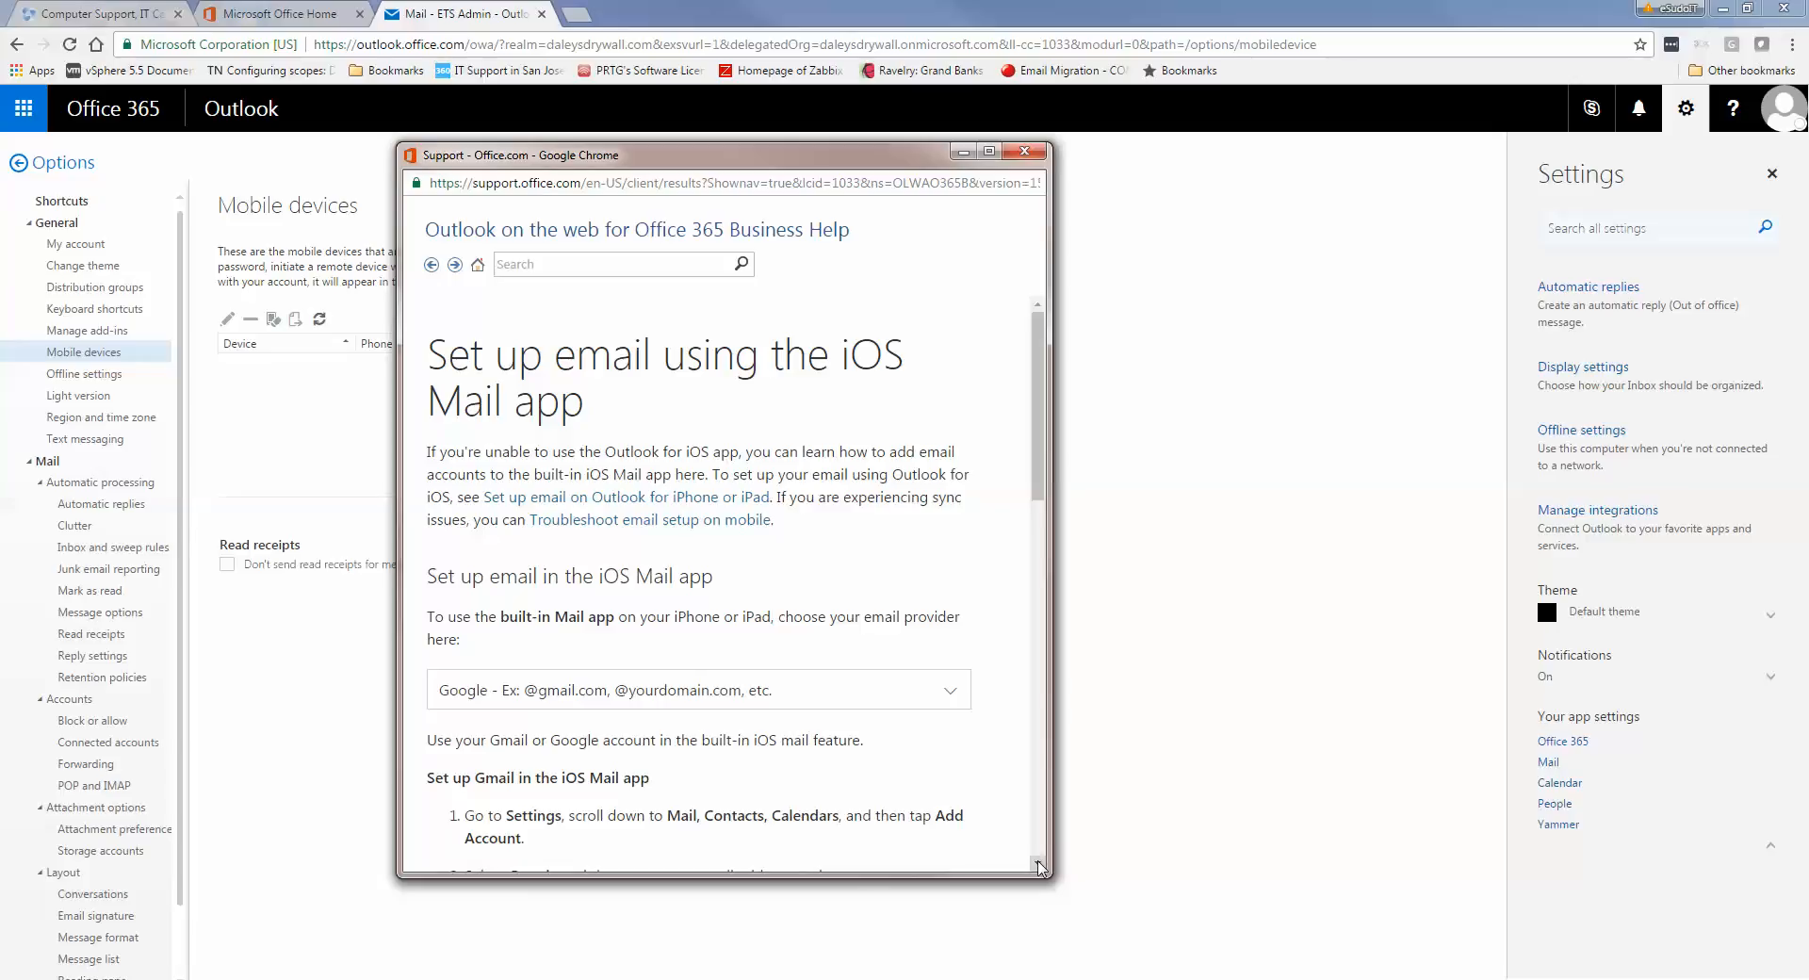
click(1037, 862)
scroll(1039, 866, down, 1)
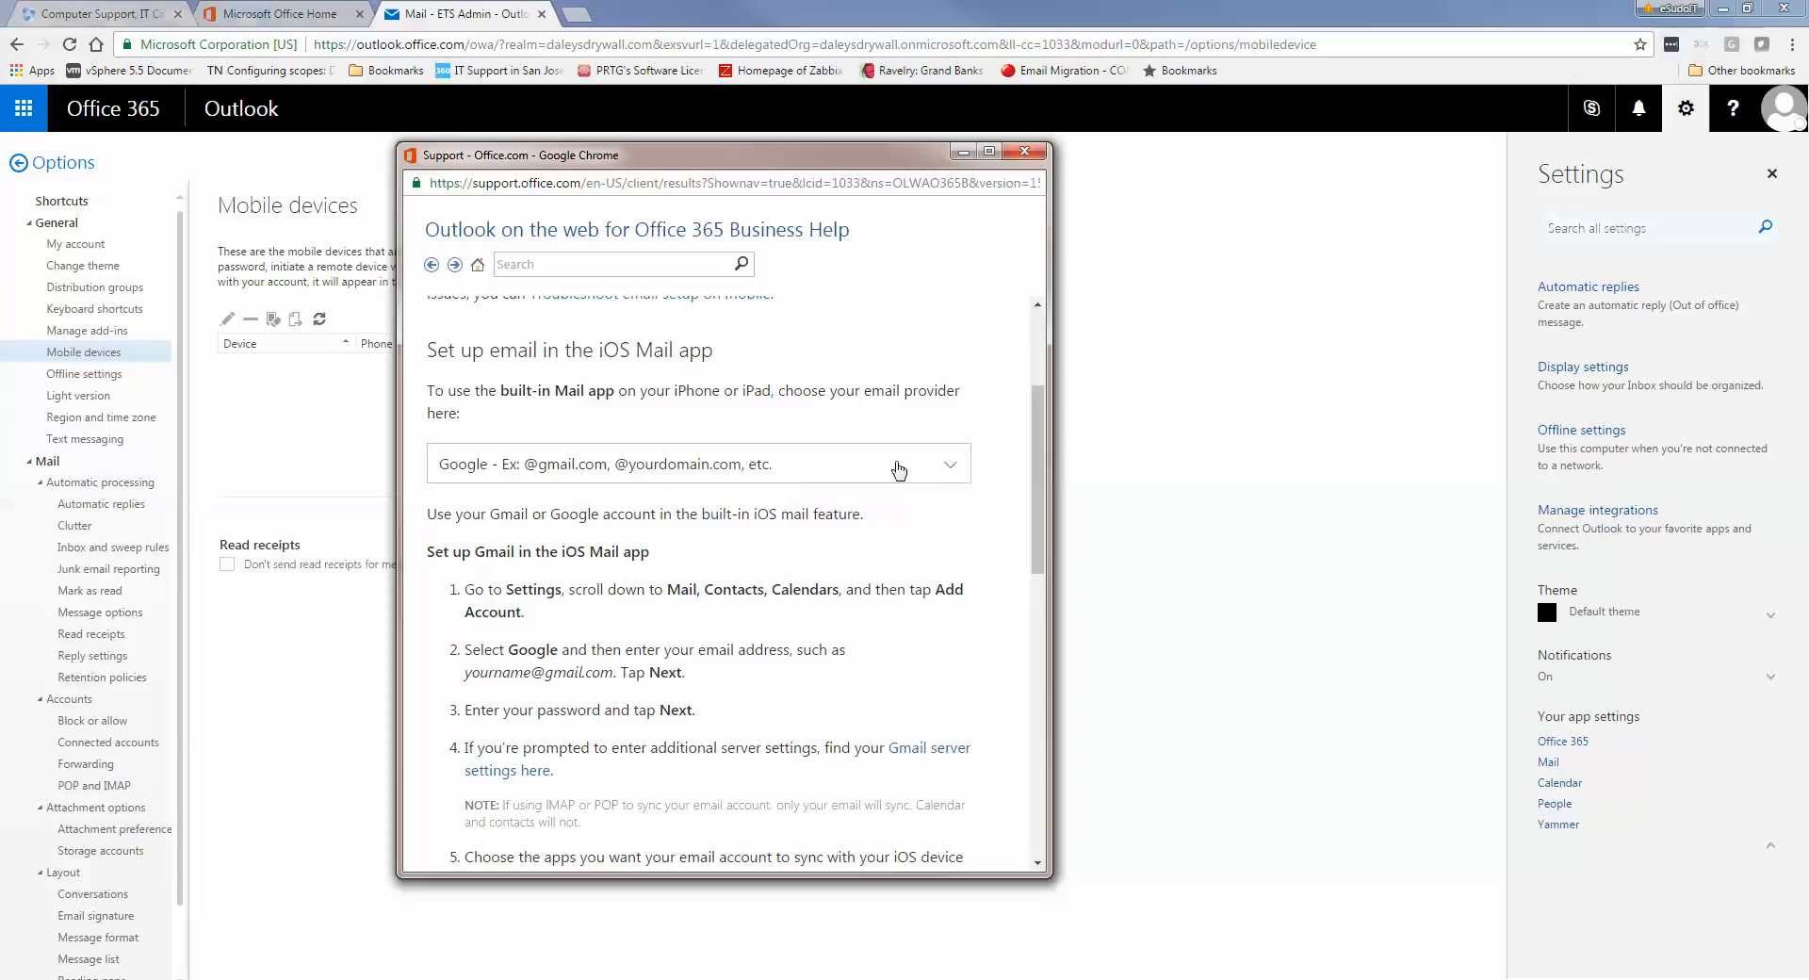
Switch the email provider to Office 365 and scroll through the Exchange setup steps
click(950, 471)
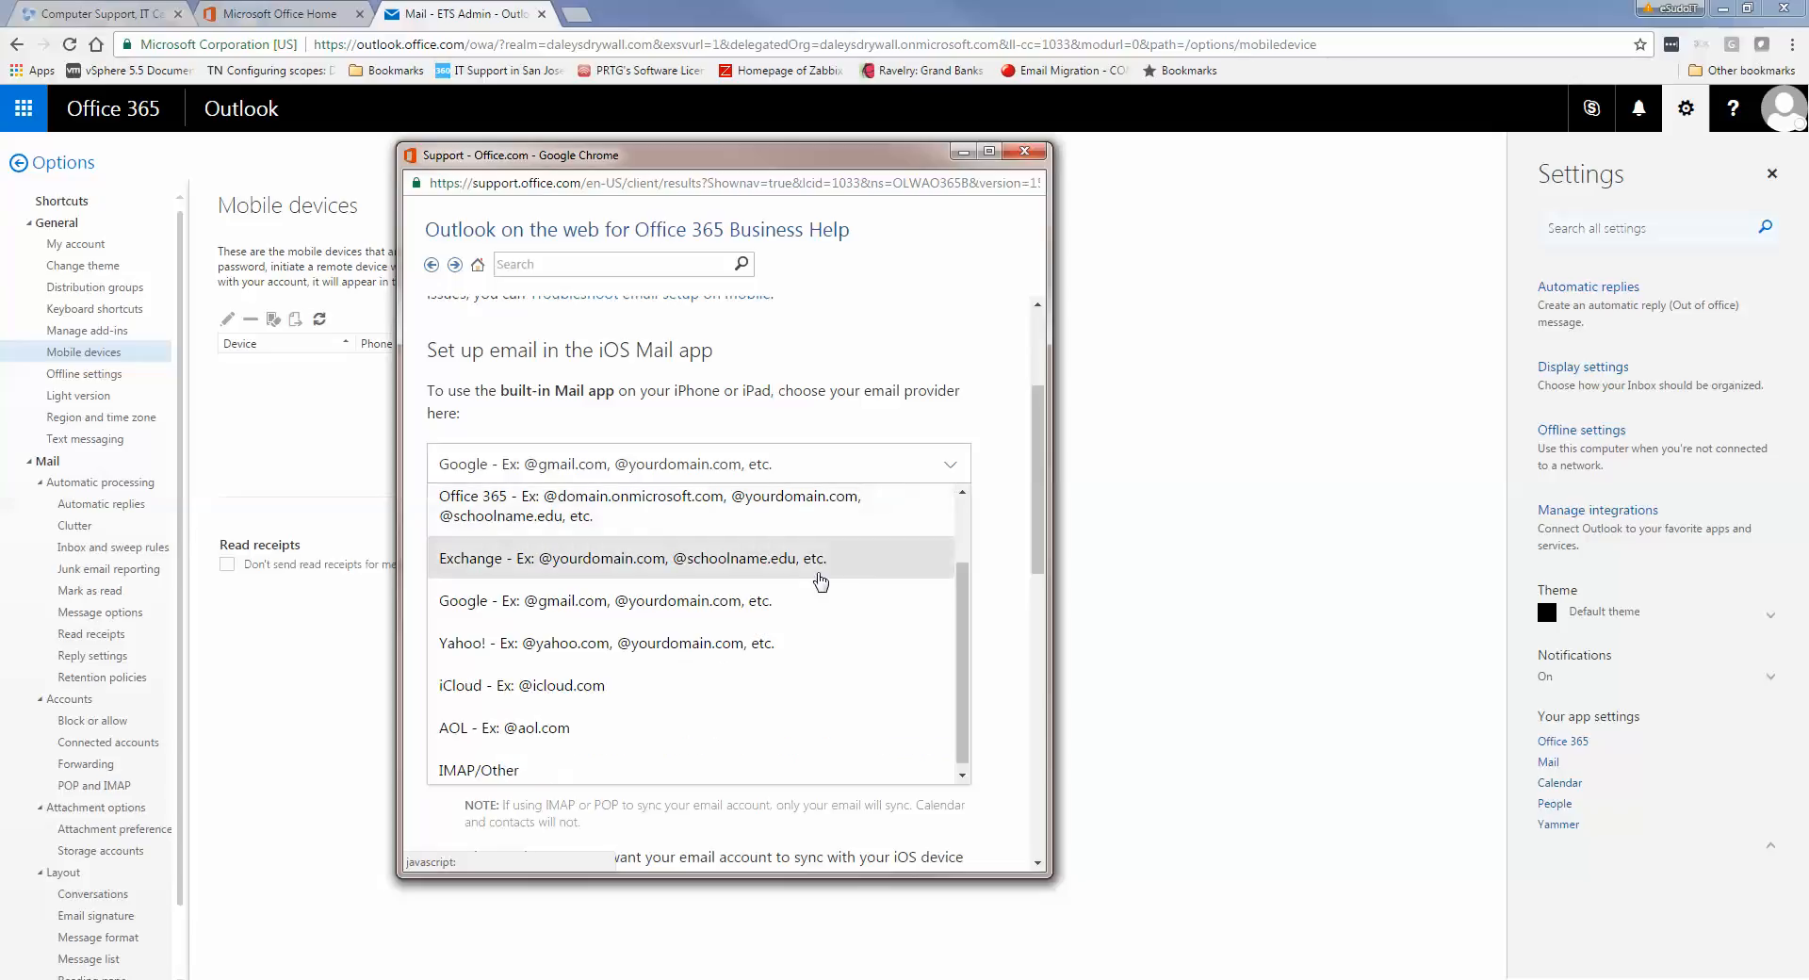
click(813, 524)
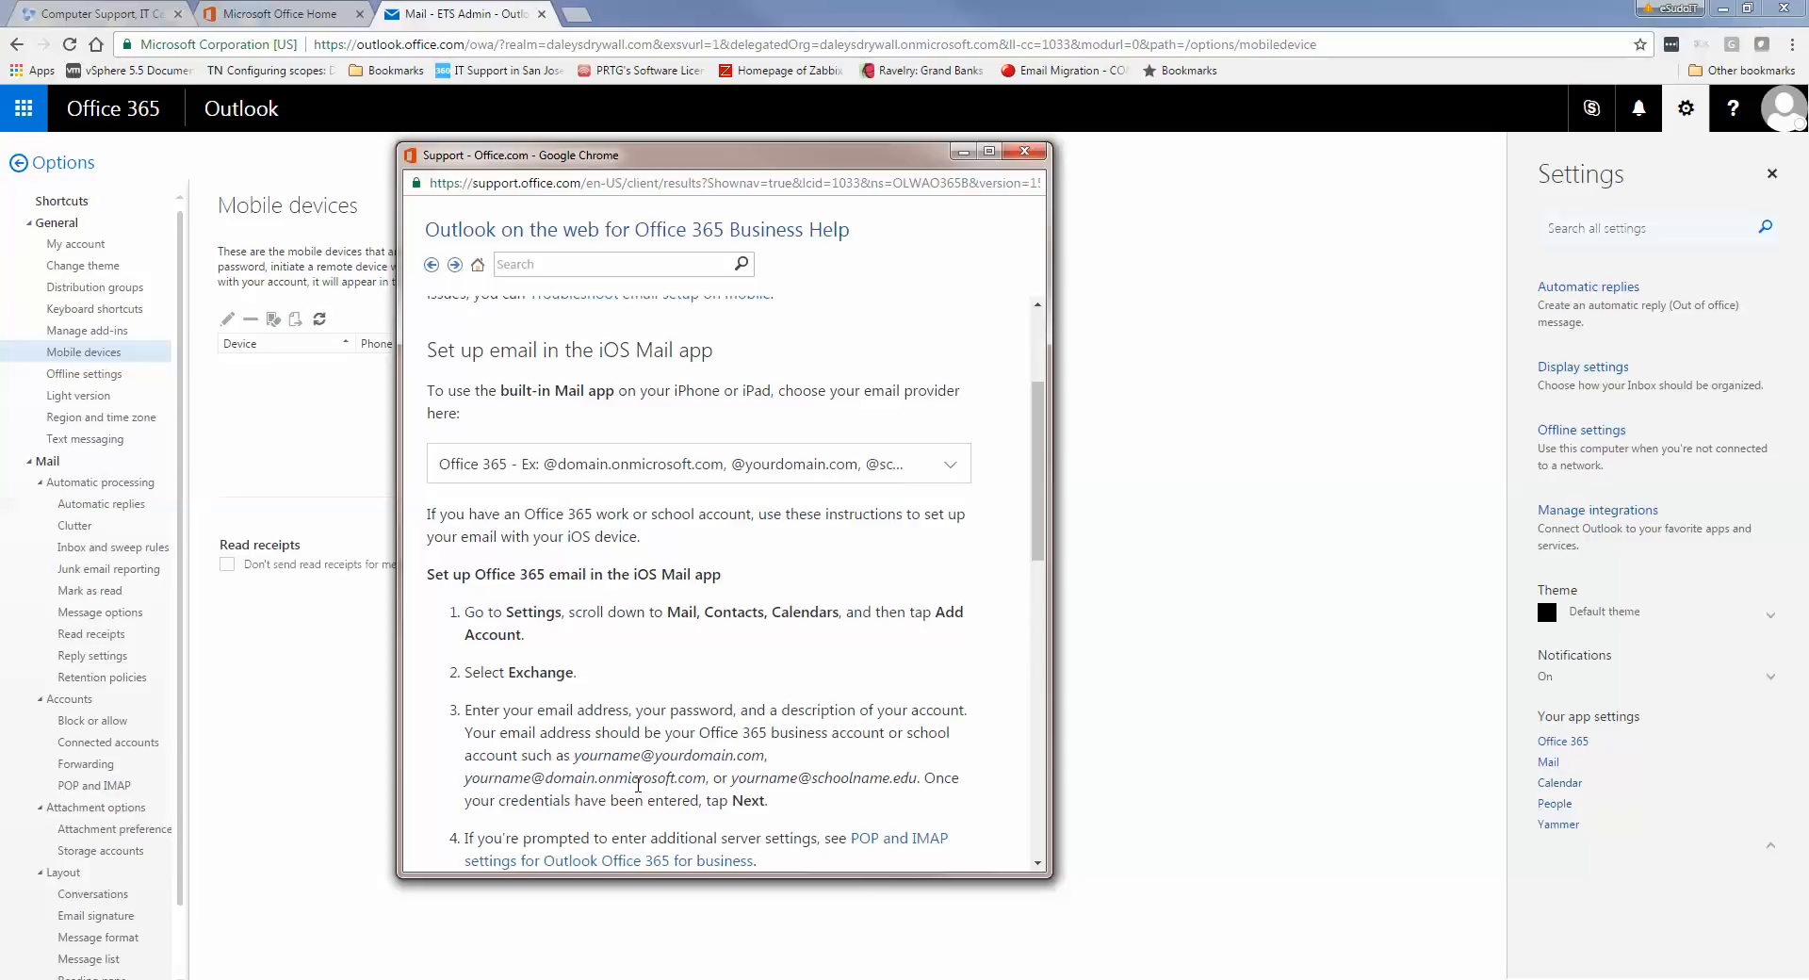
scroll(638, 785, down, 1)
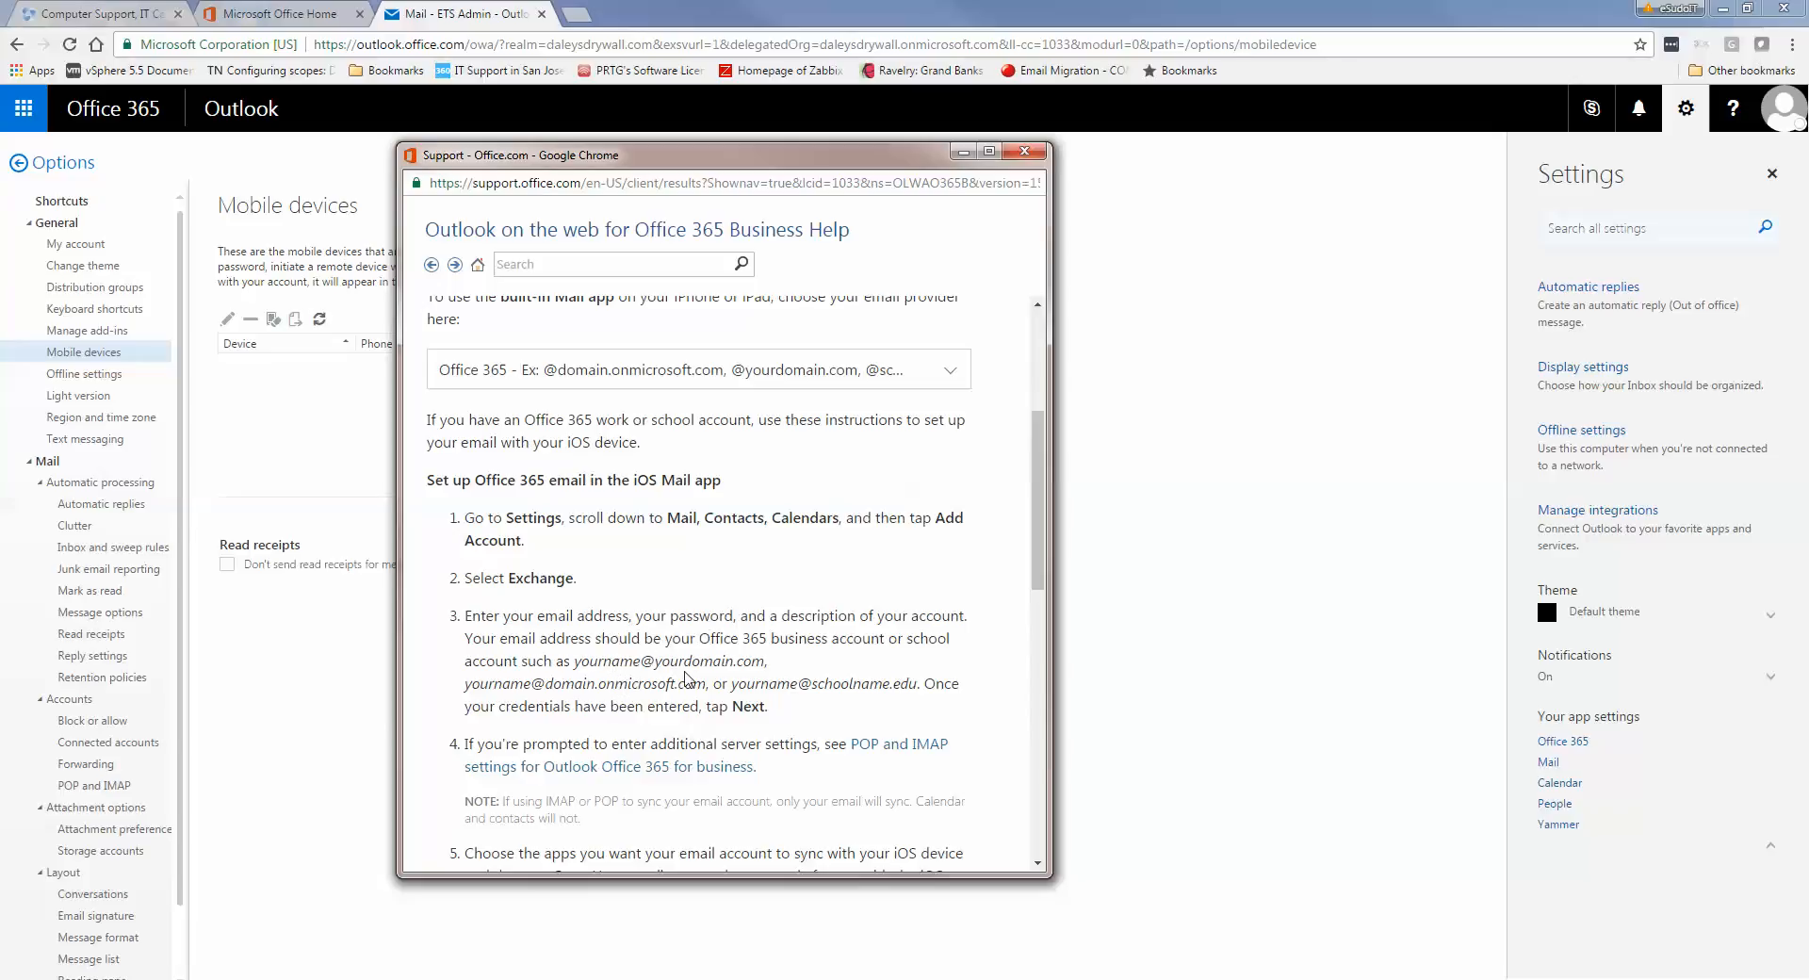
scroll(685, 677, down, 1)
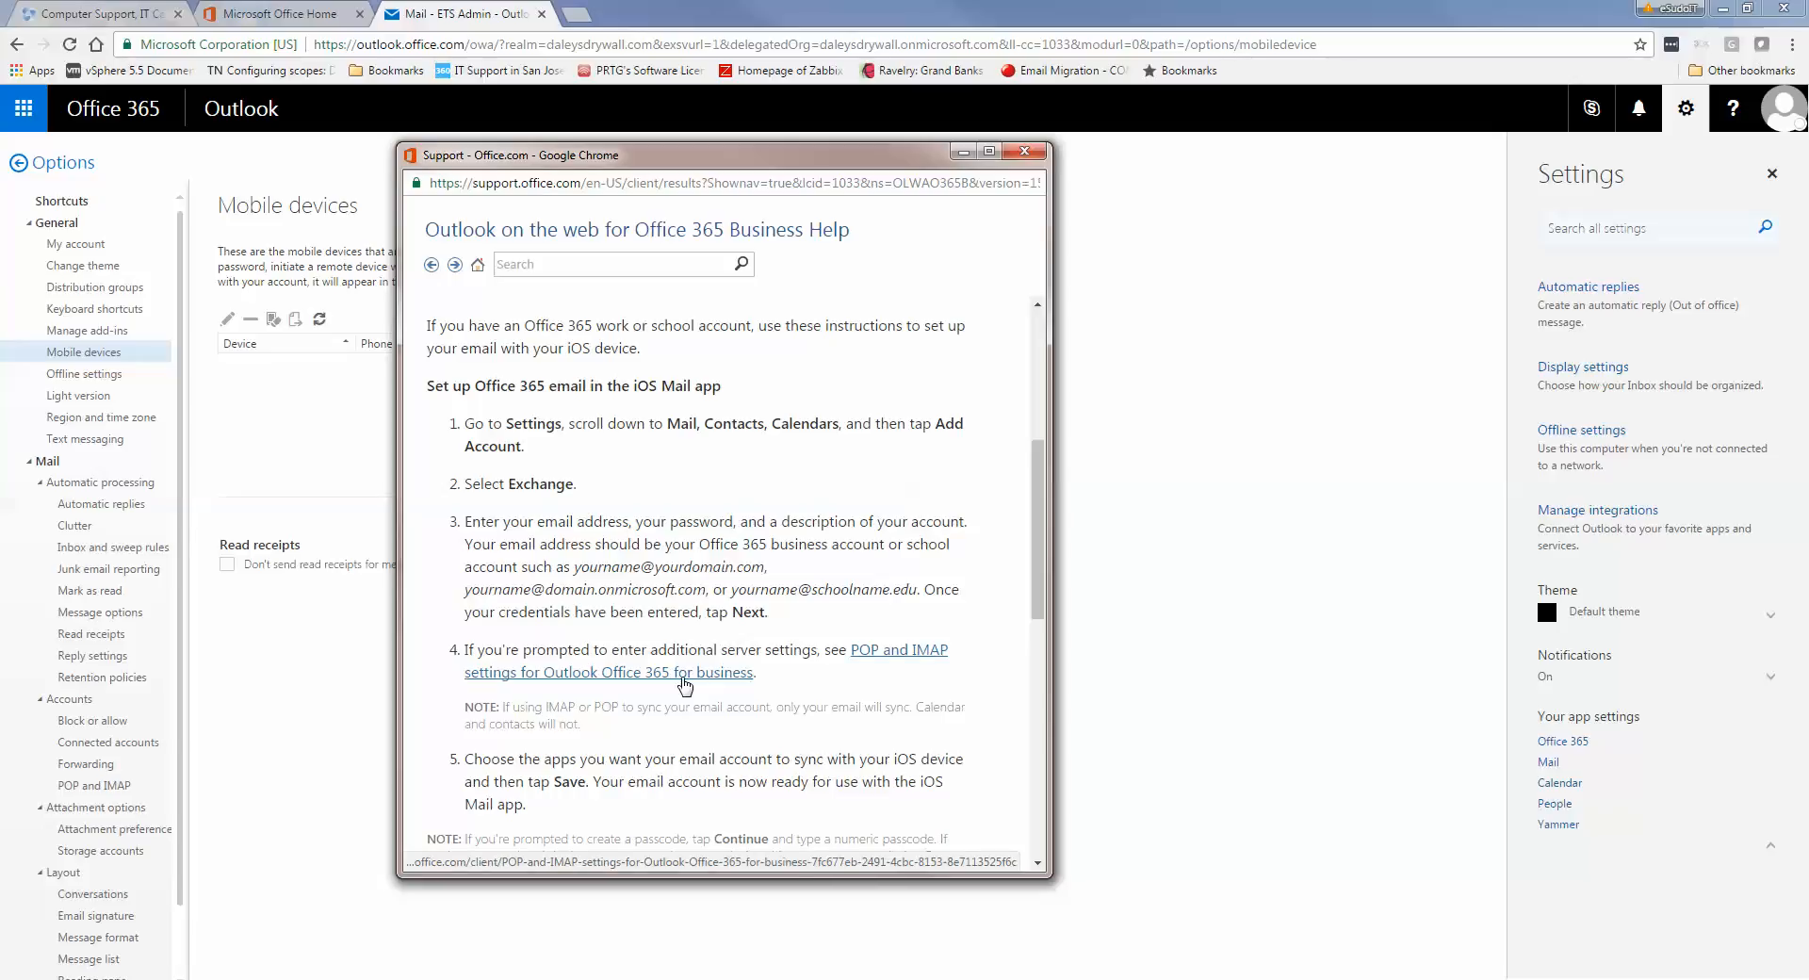
Open the 'POP and IMAP settings for Outlook Office 365 for business' article and read through it
click(684, 671)
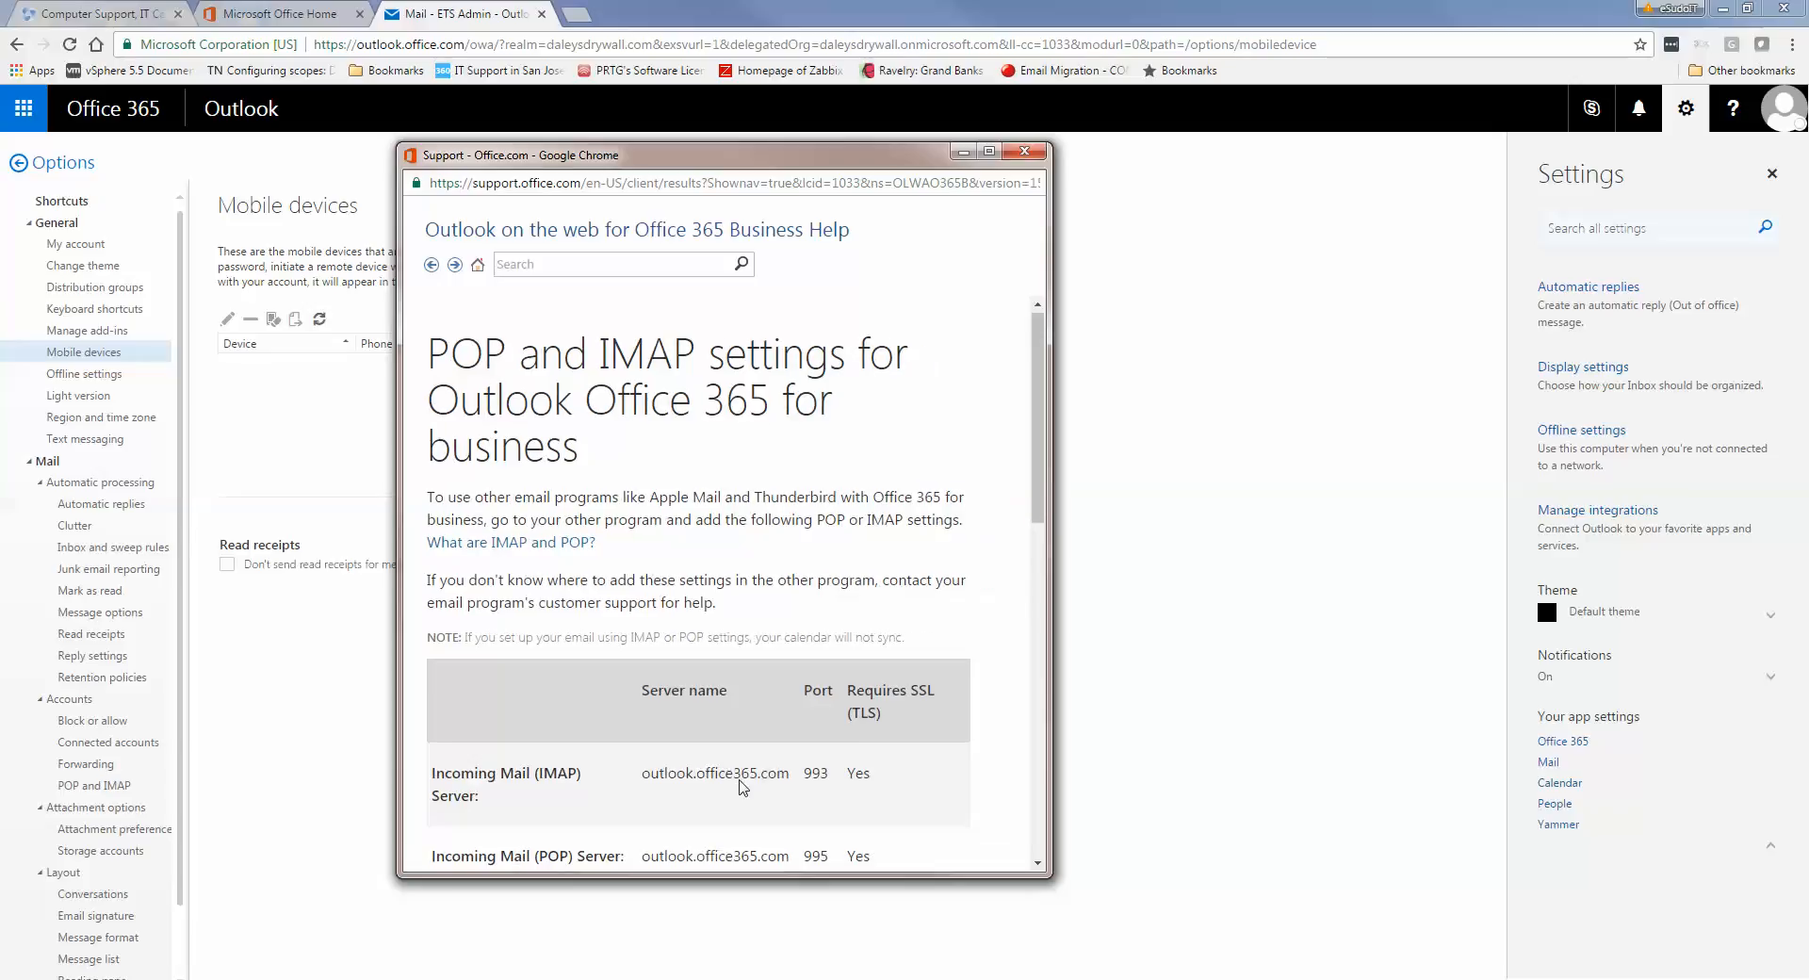
scroll(742, 782, down, 1)
scroll(743, 787, down, 2)
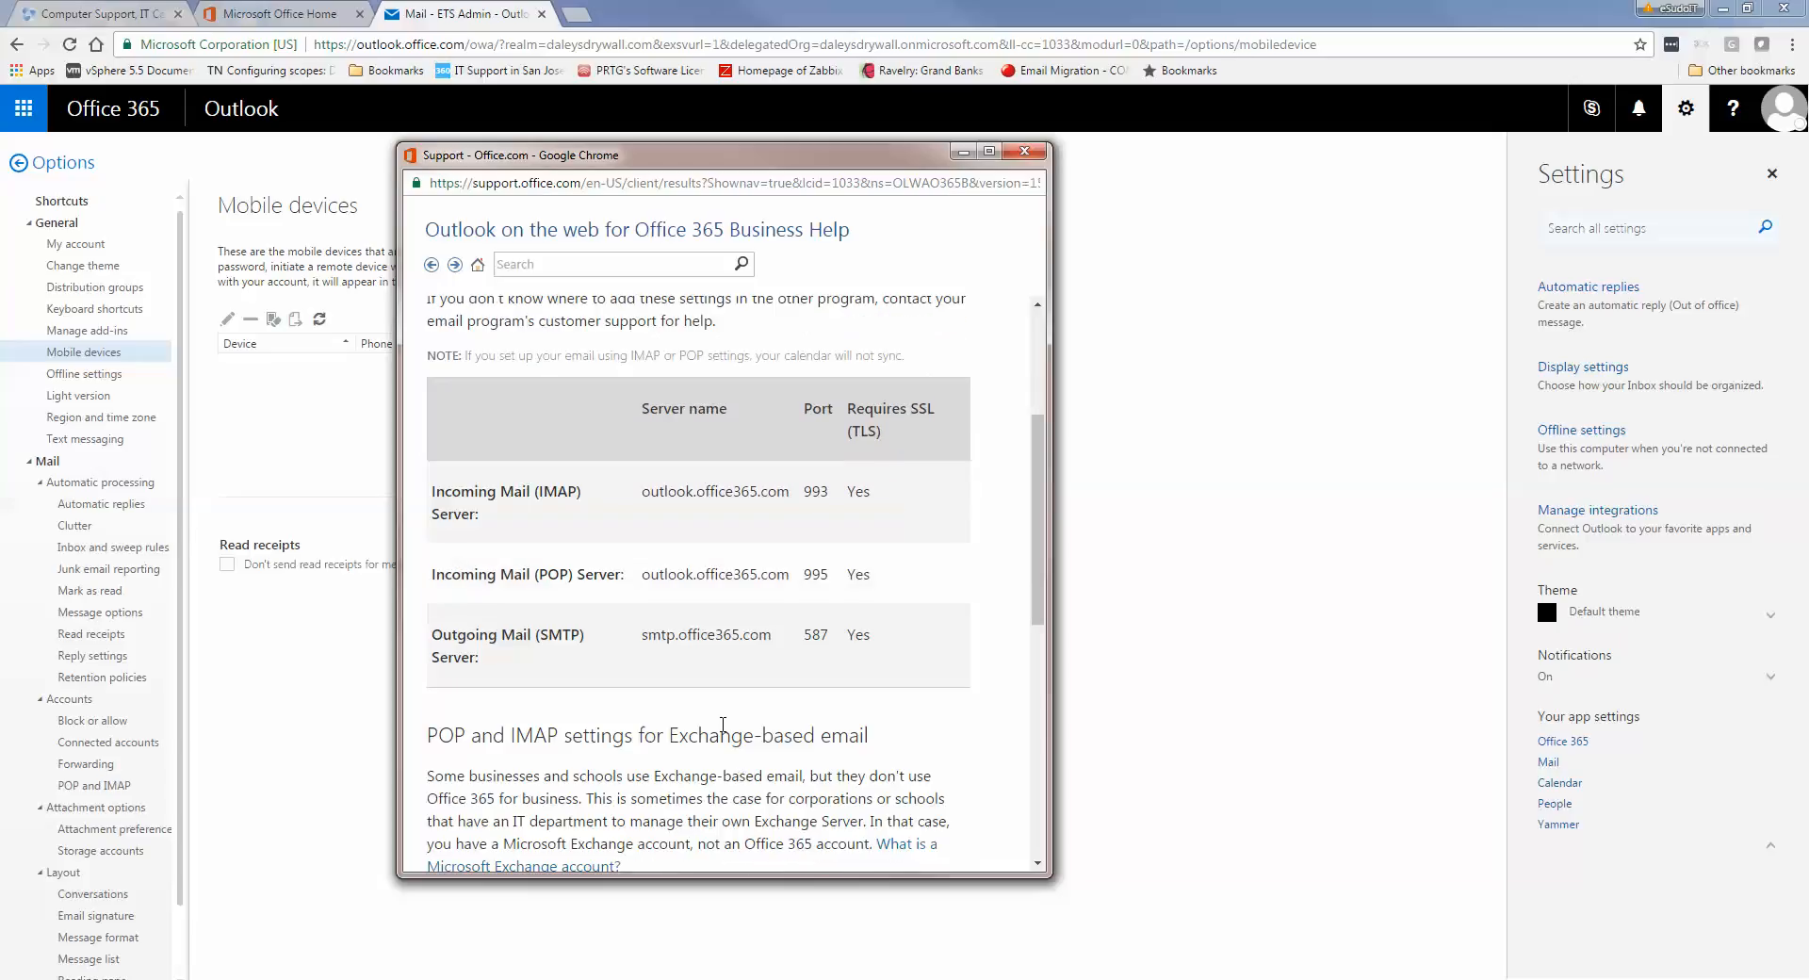
scroll(723, 724, up, 3)
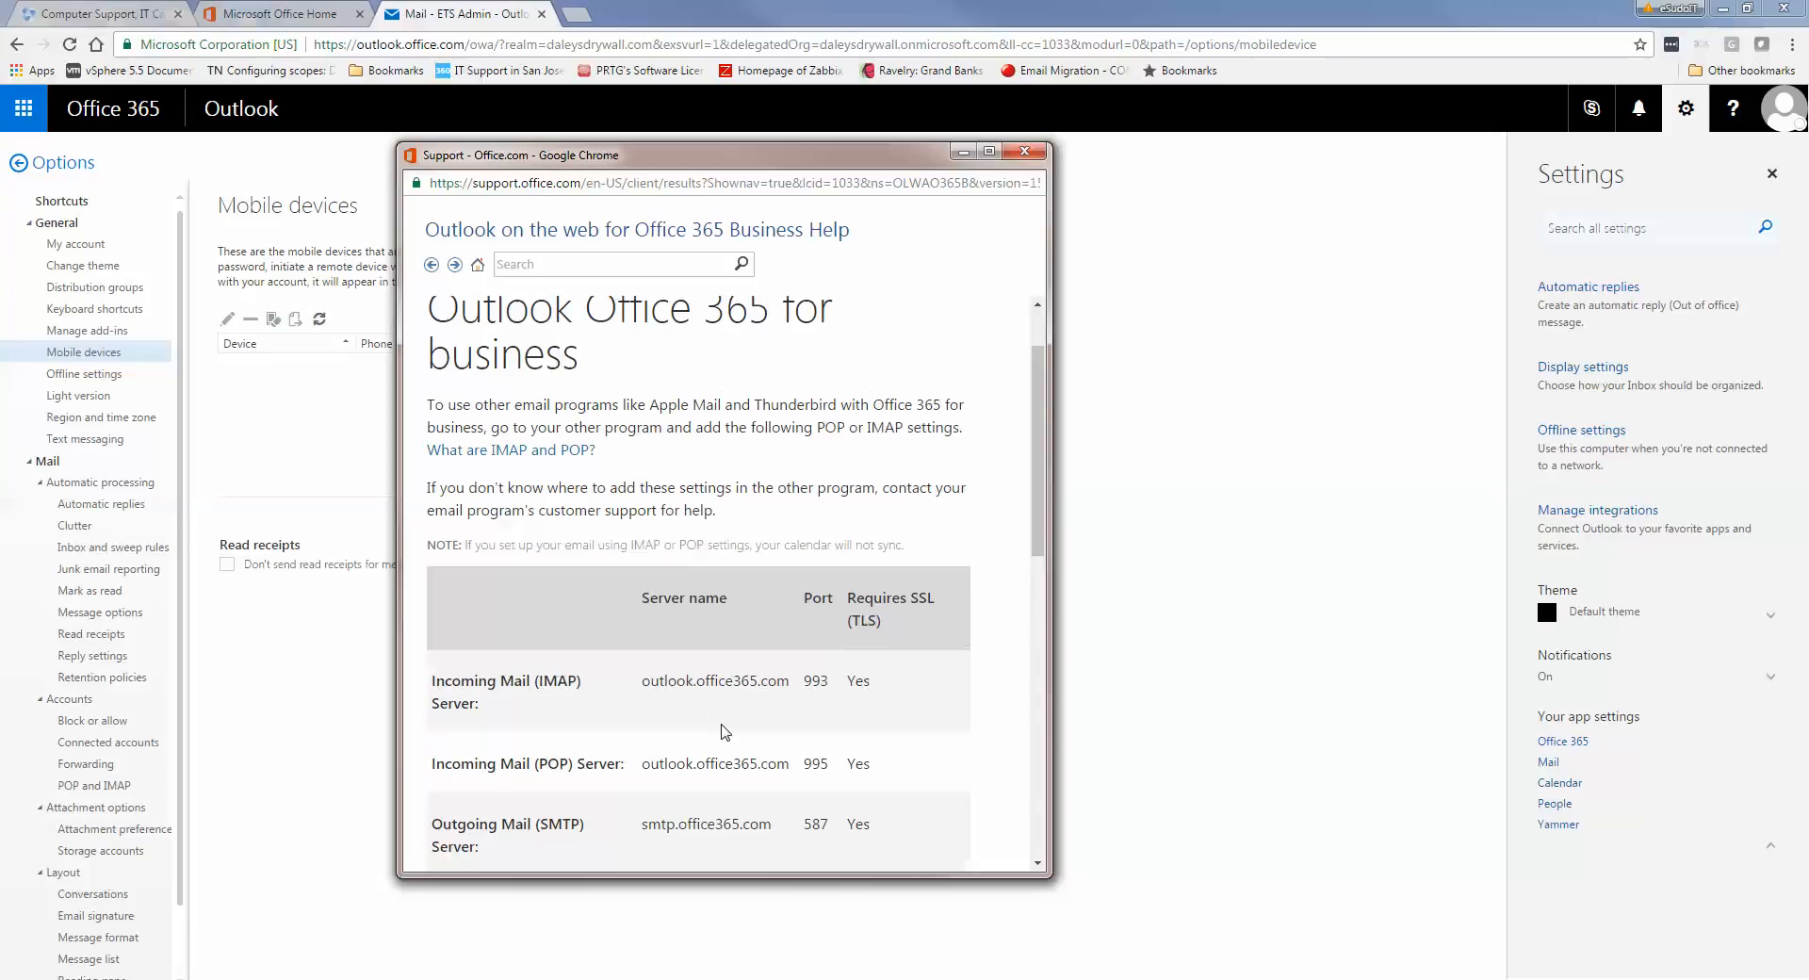
scroll(724, 732, down, 1)
scroll(725, 732, down, 6)
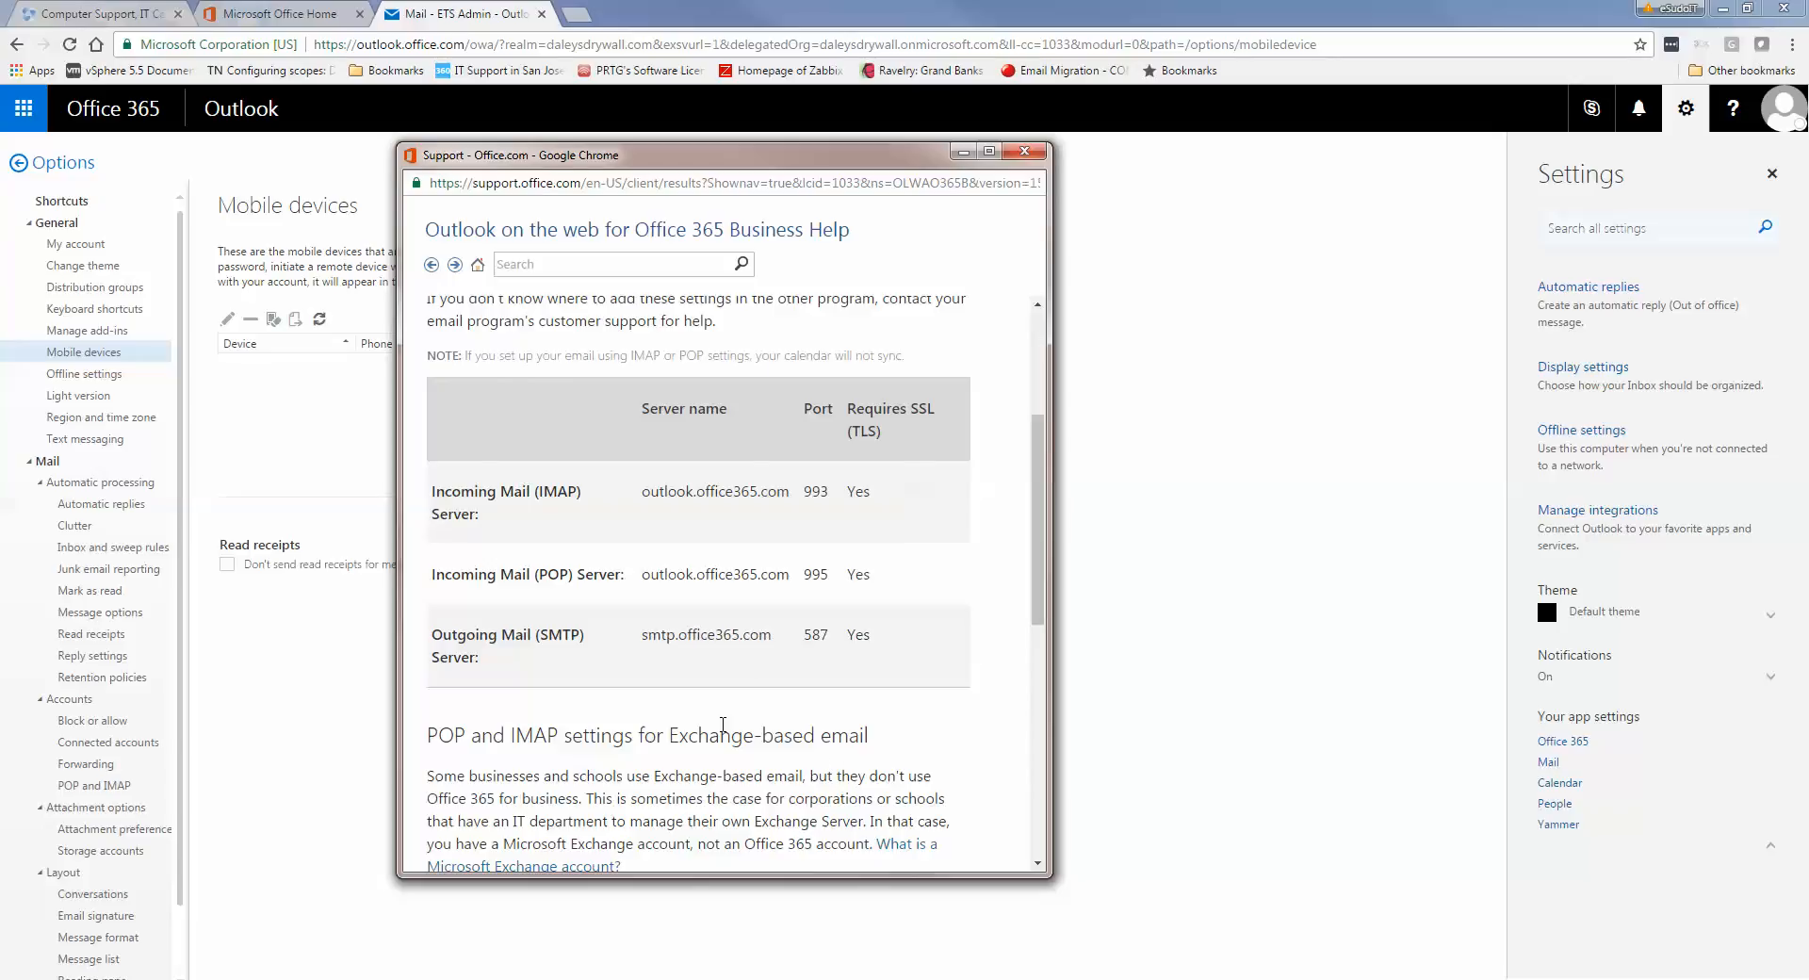
scroll(724, 731, down, 1)
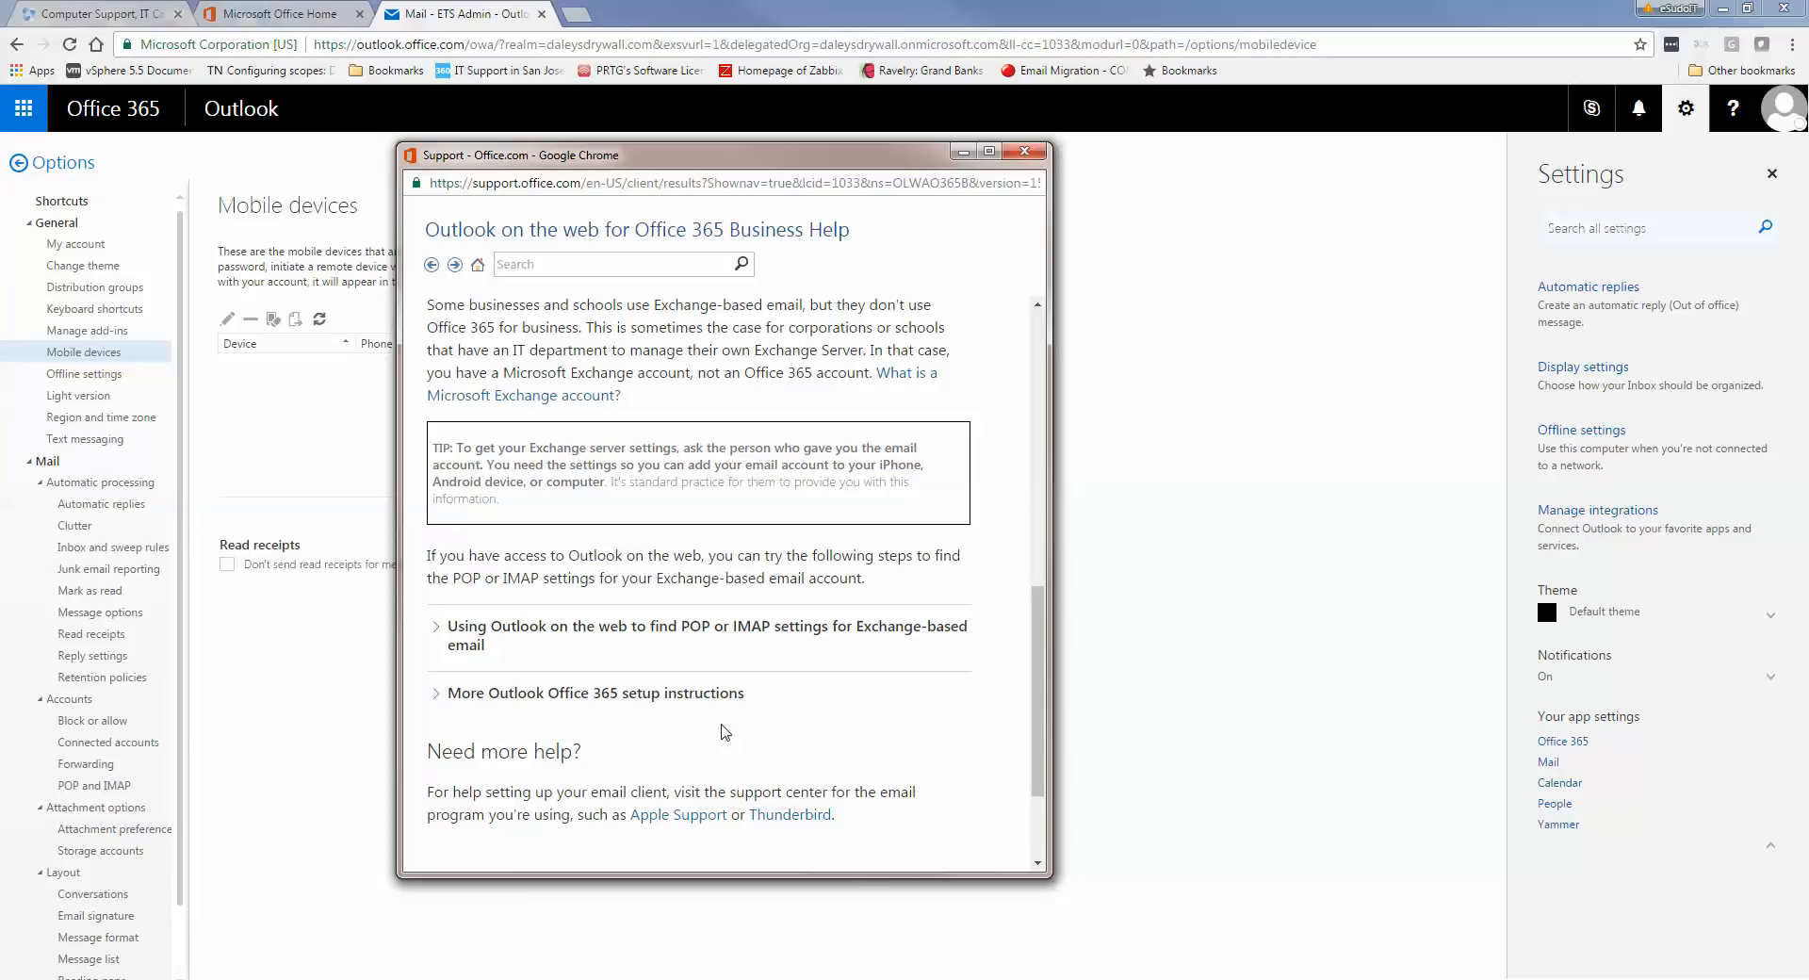
scroll(724, 731, up, 10)
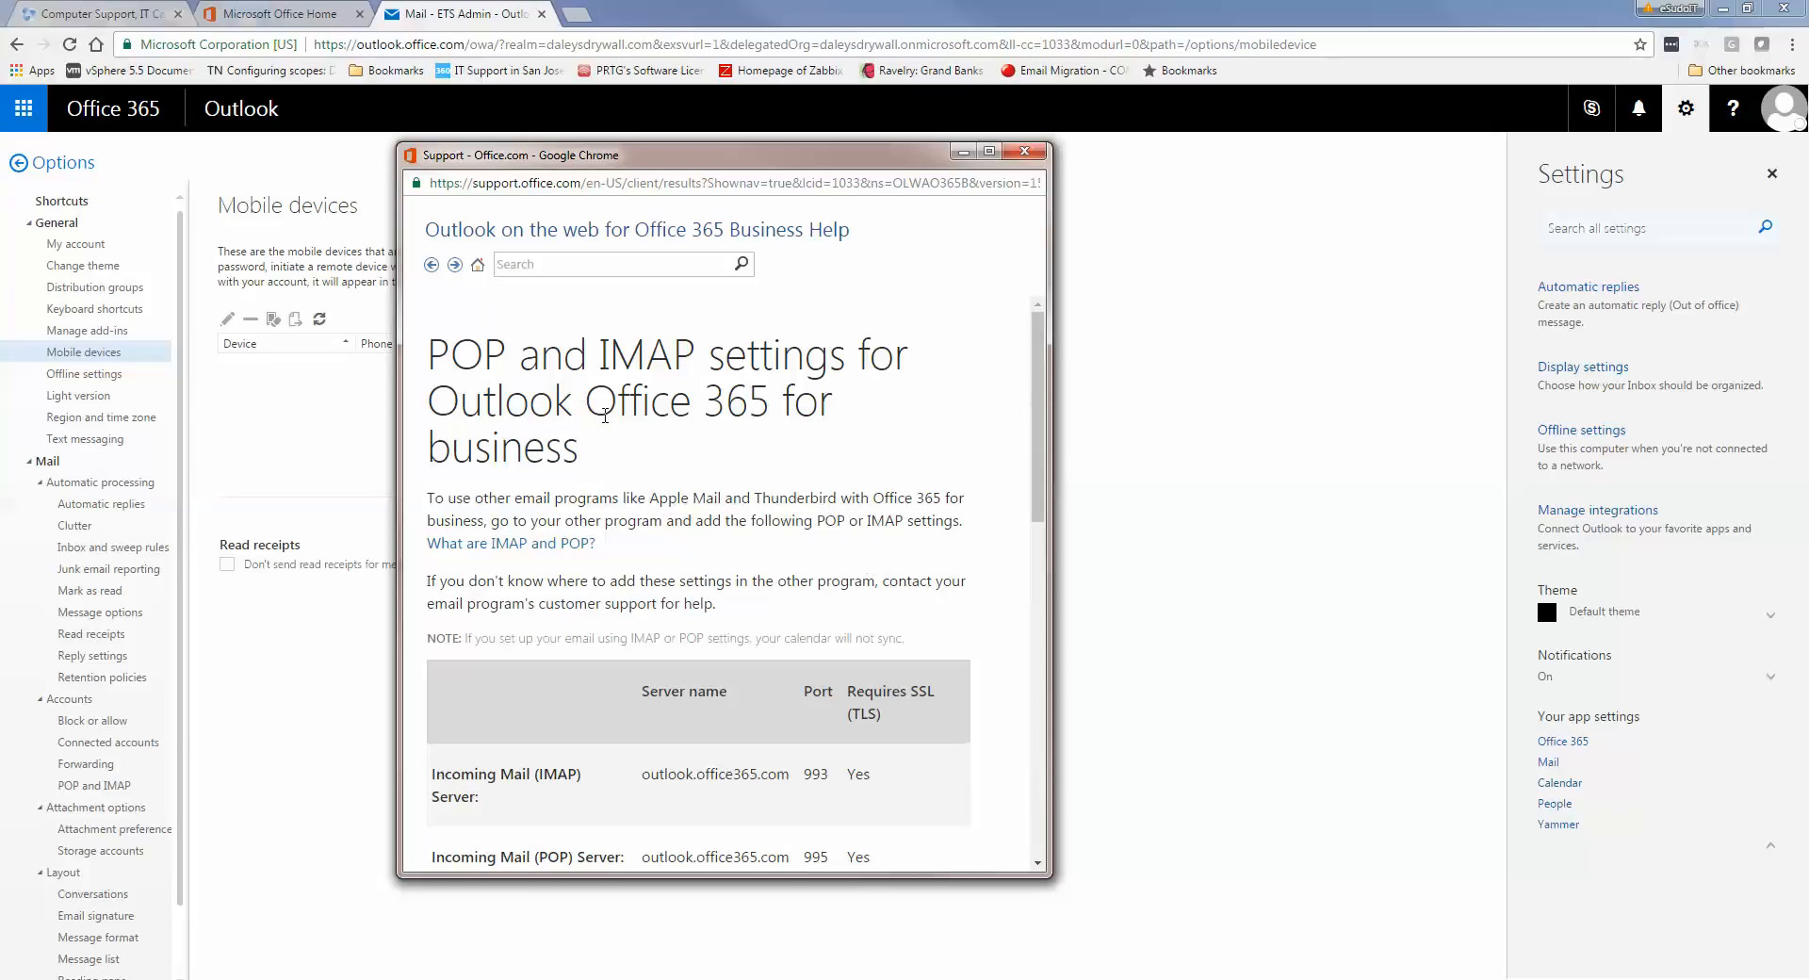
Go back to the previous help article, skim it, then close the Support - Office.com pop-up
click(432, 265)
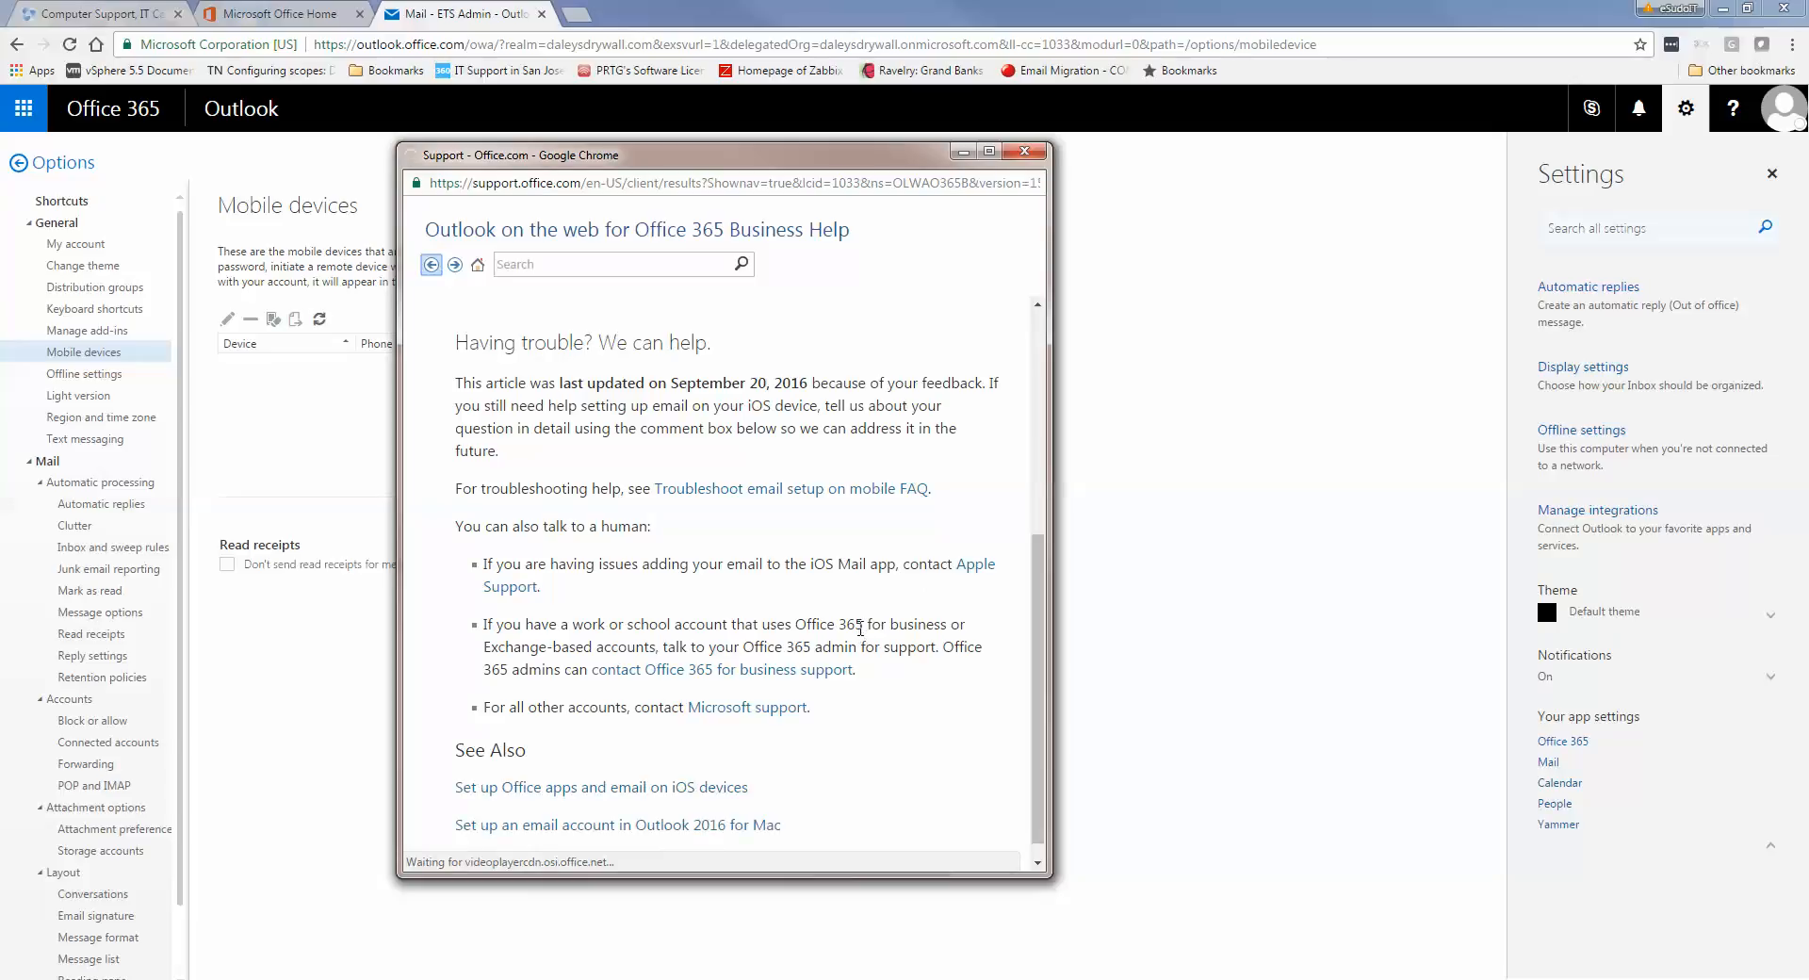
scroll(860, 628, down, 1)
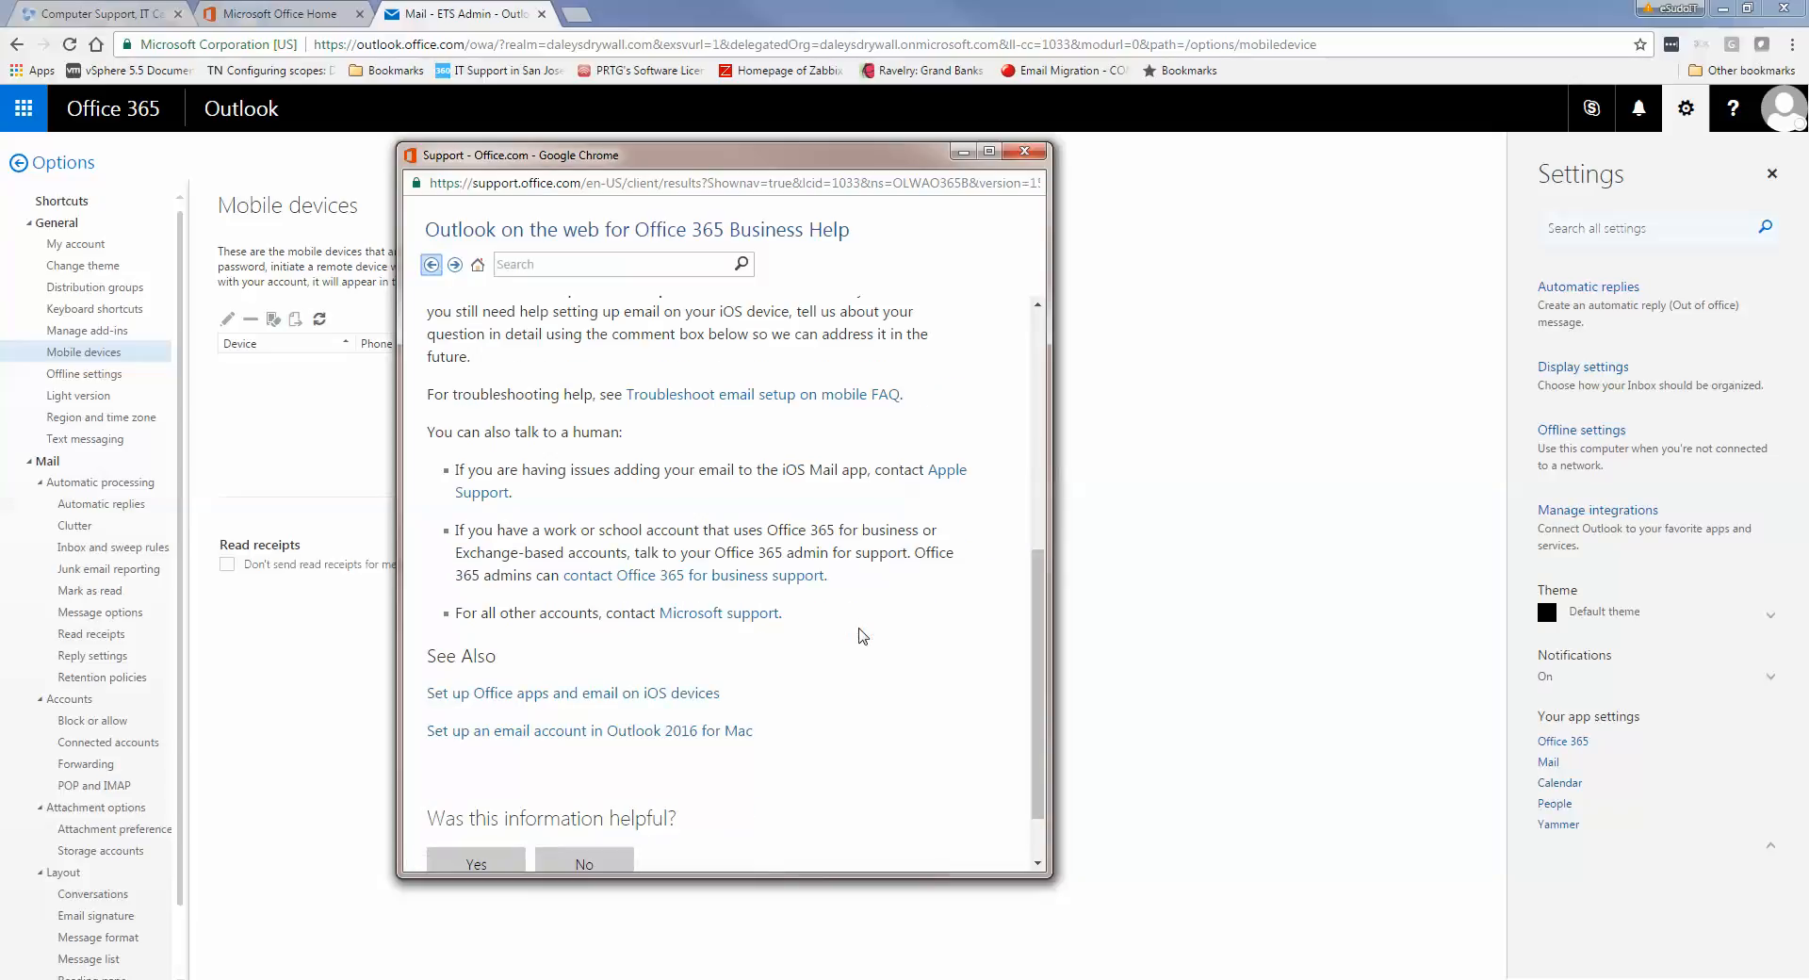
scroll(860, 636, down, 1)
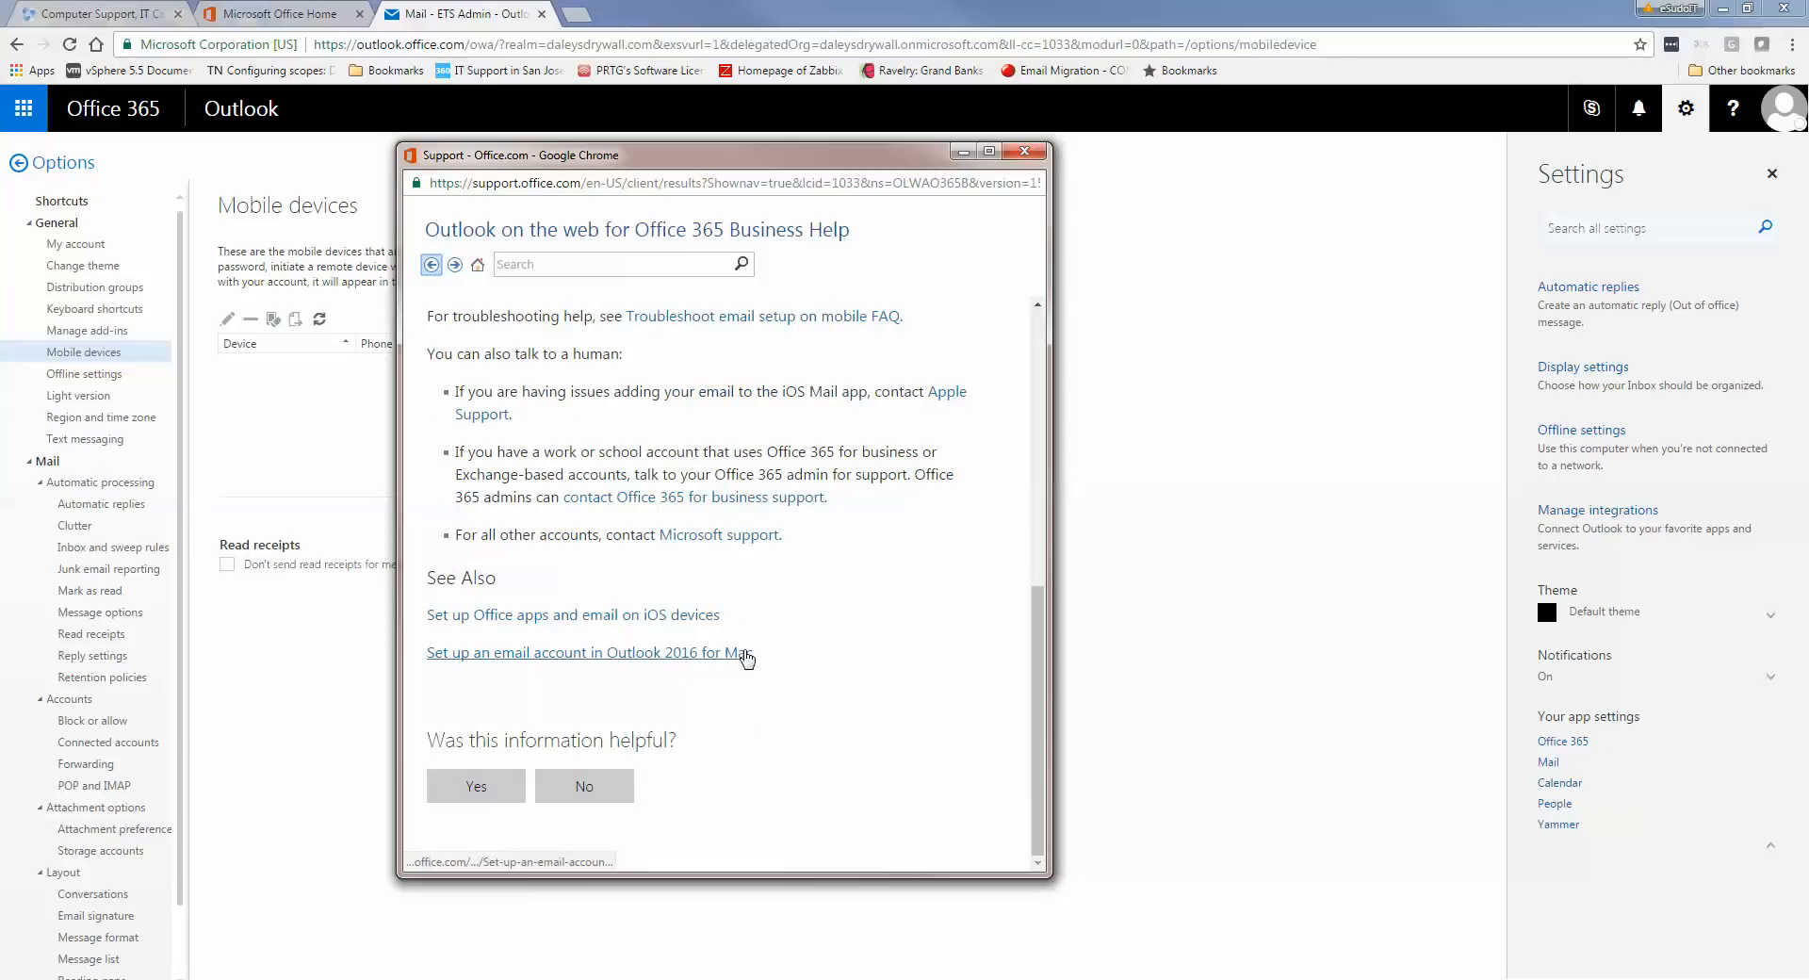
scroll(745, 657, up, 1)
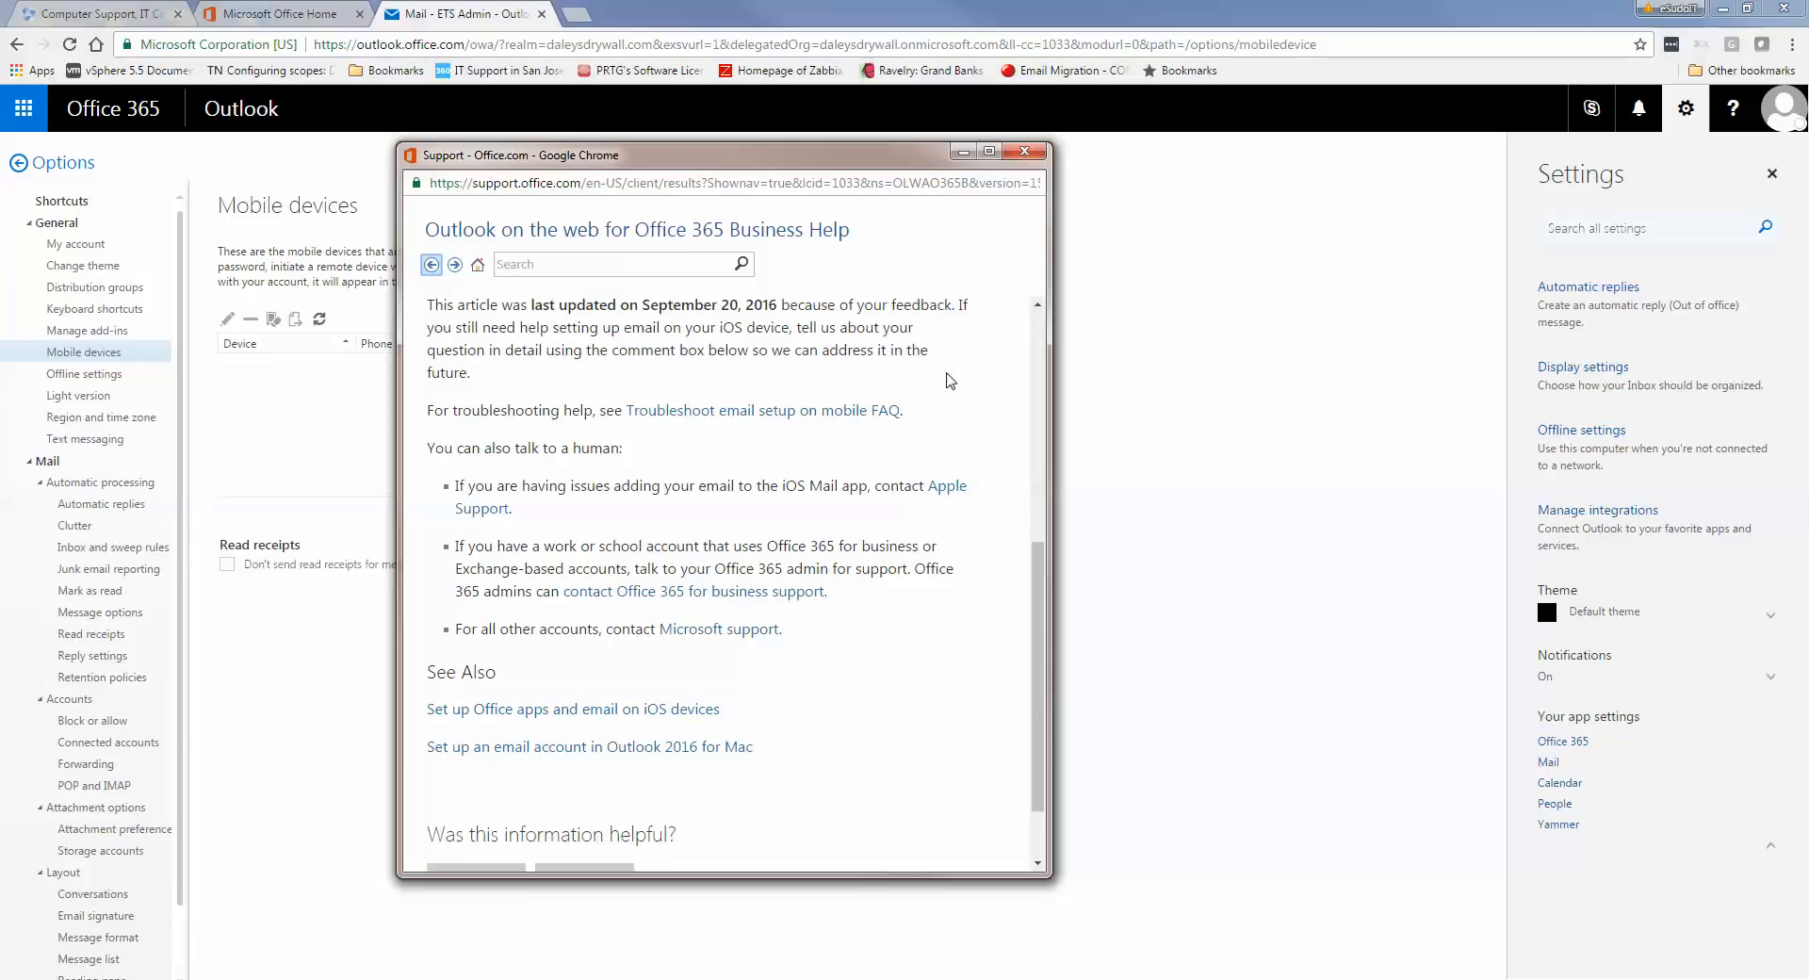
click(1026, 153)
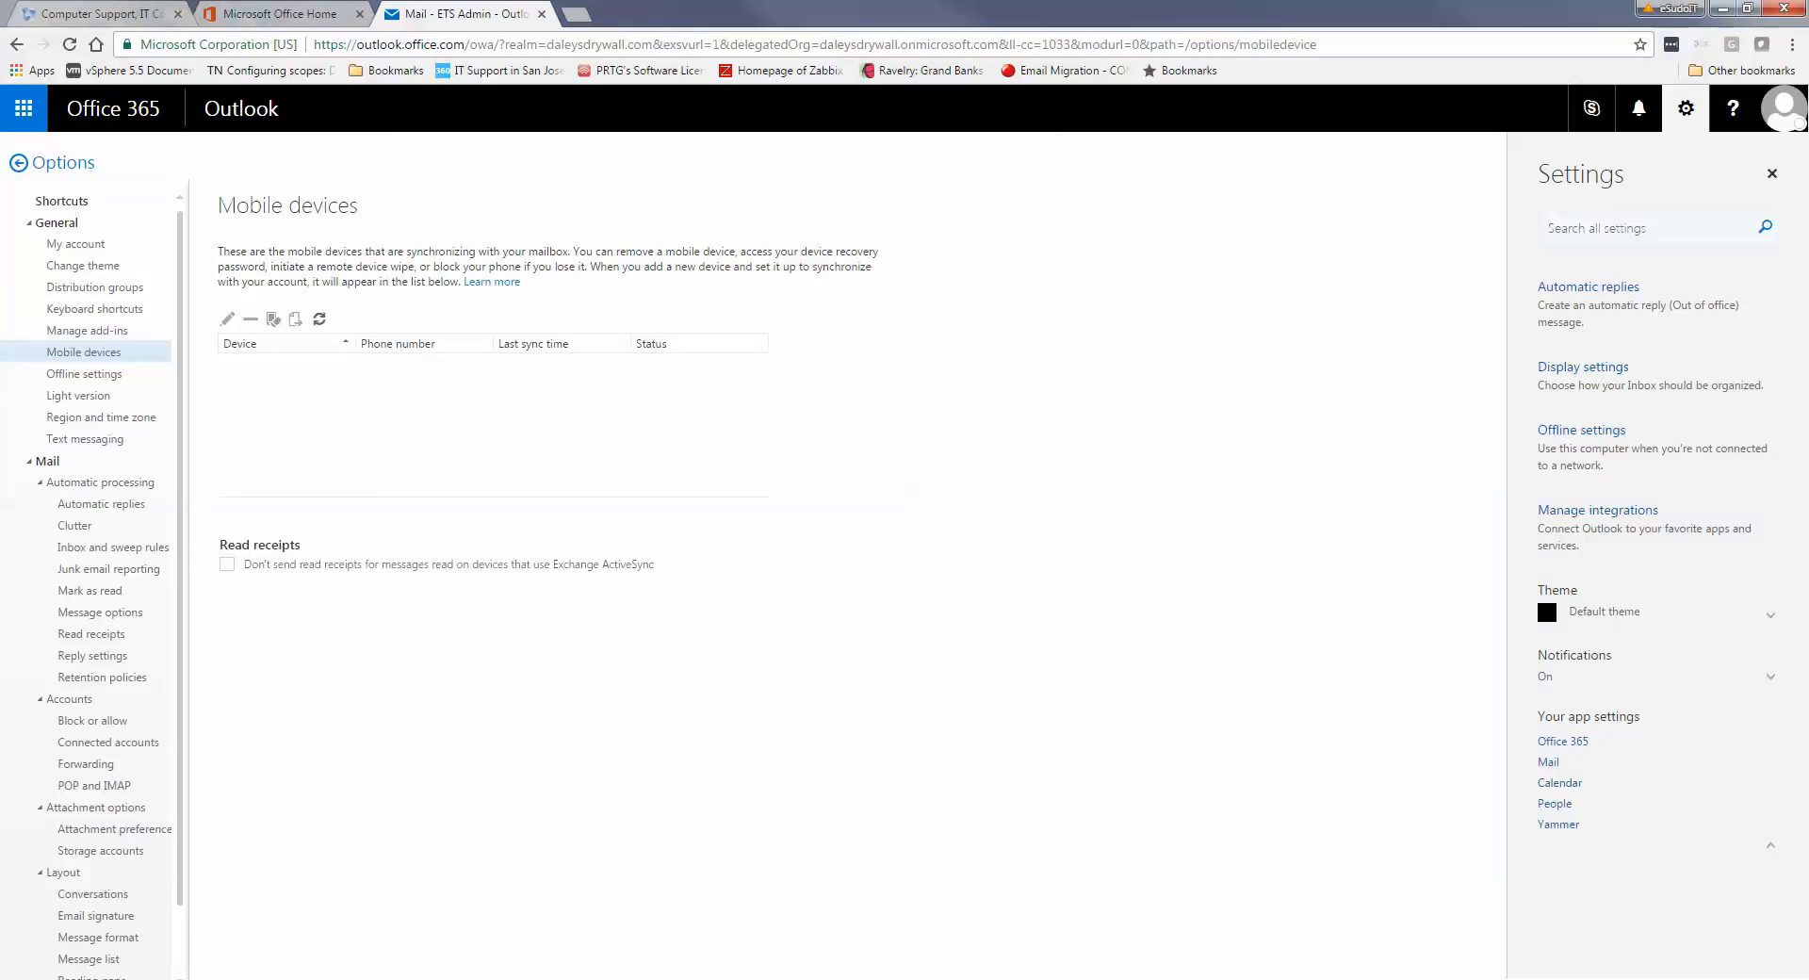
In Mail Setup, show the mail profiles list and move the Mail dialog to the screen centre
click(976, 956)
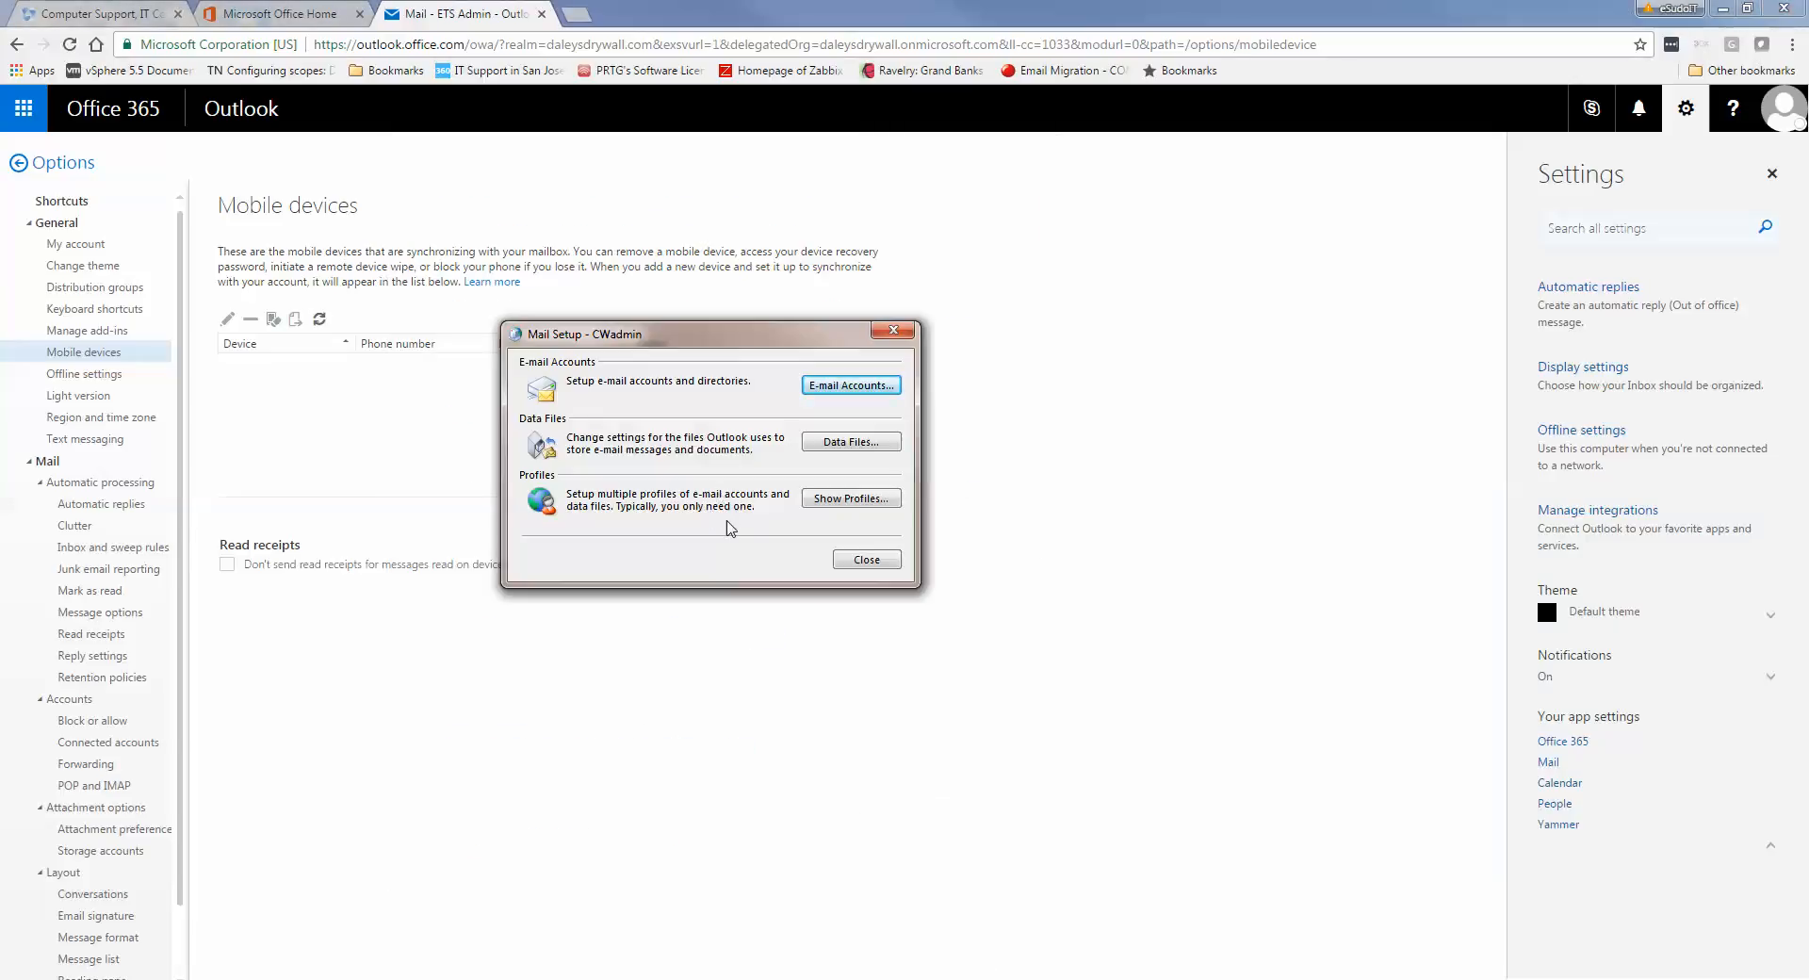
click(843, 506)
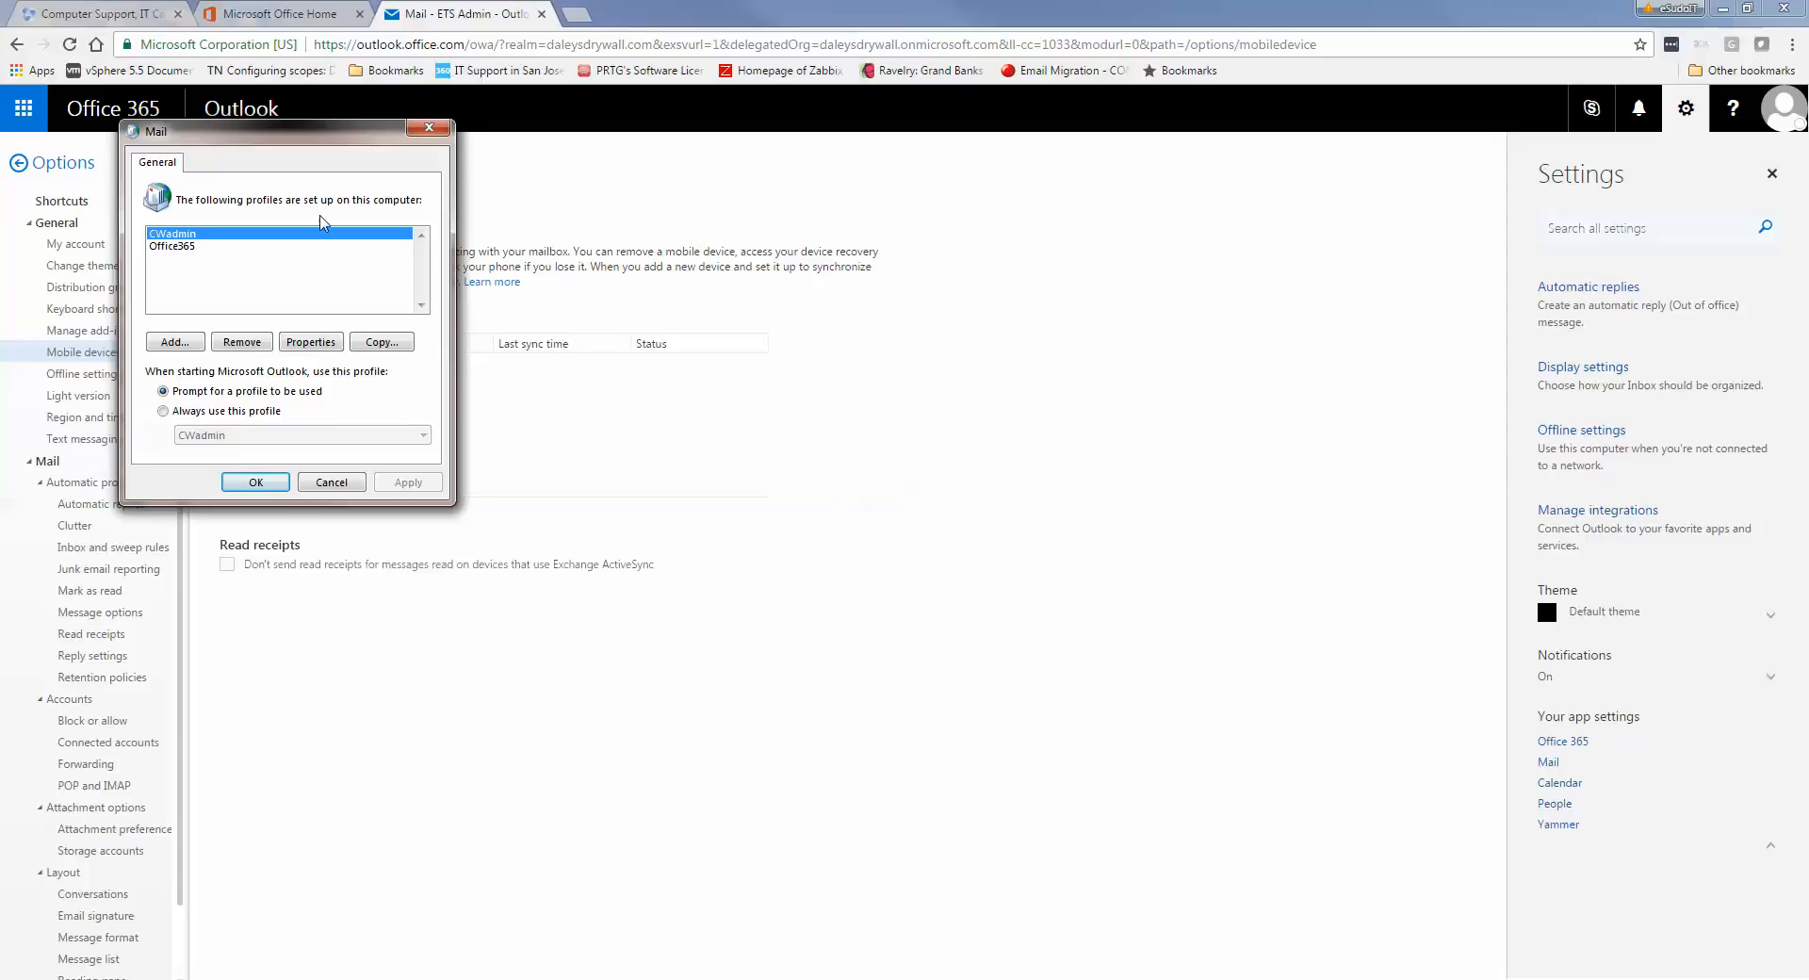
drag(311, 139, 931, 273)
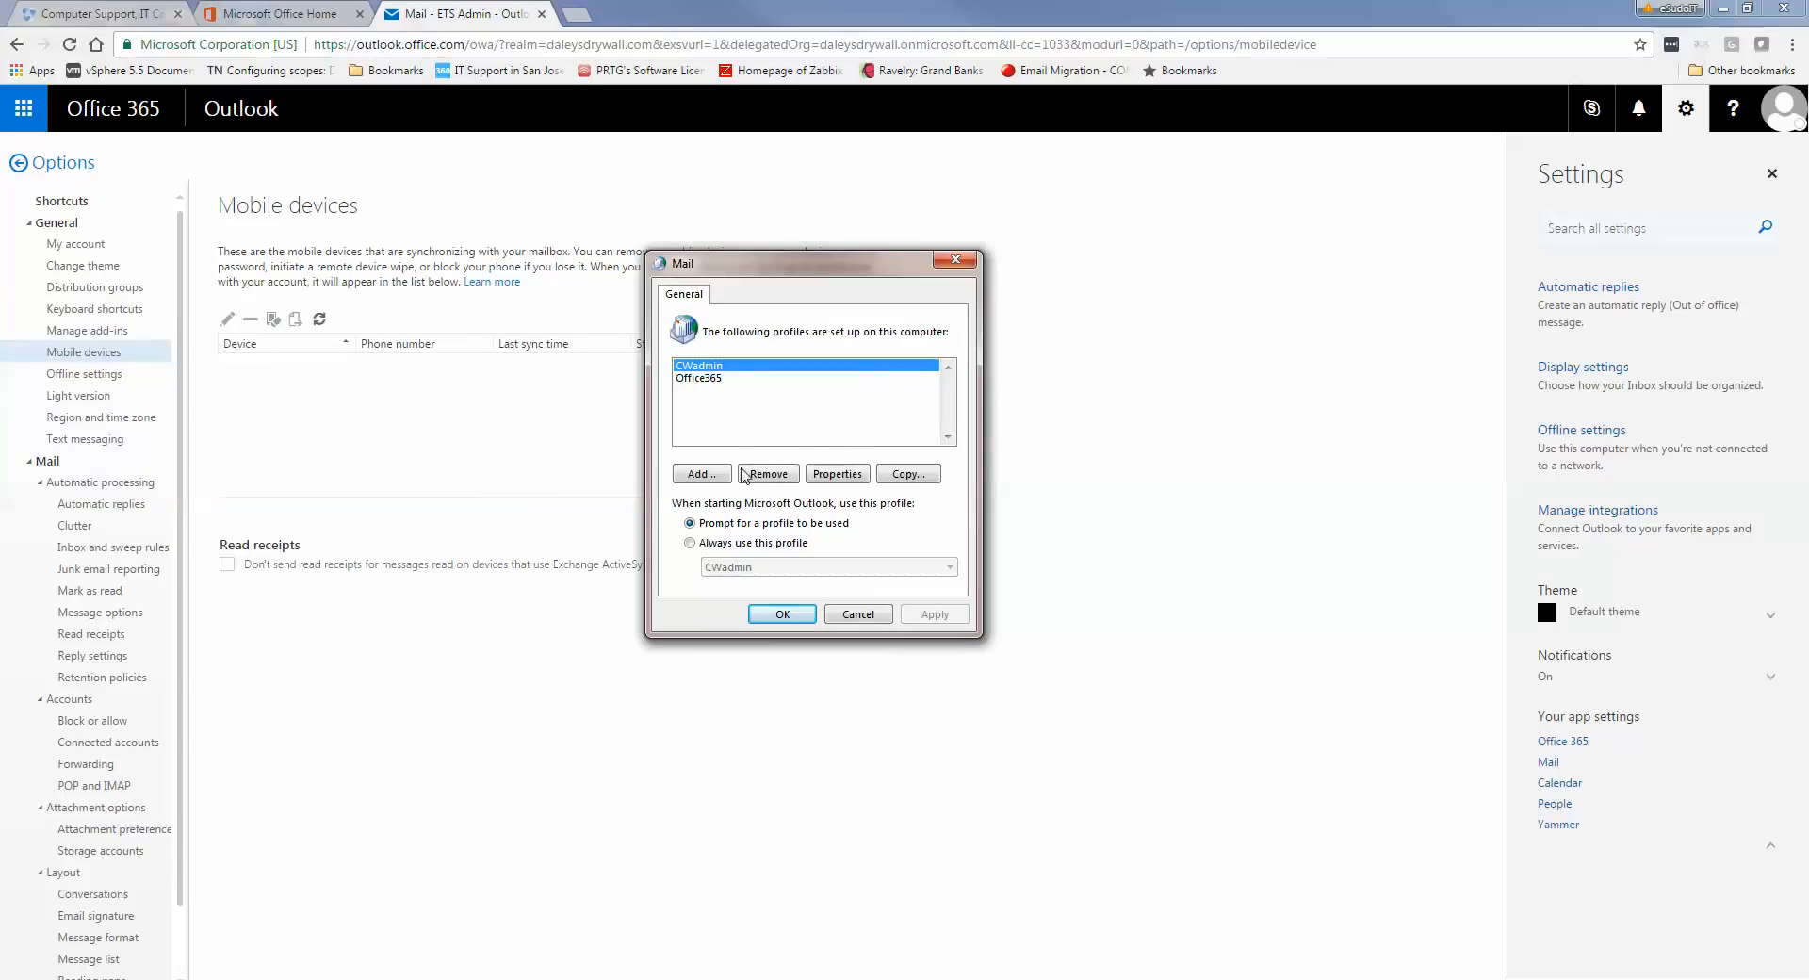
Add a new mail profile named ExchnageDemo and confirm the name
click(708, 474)
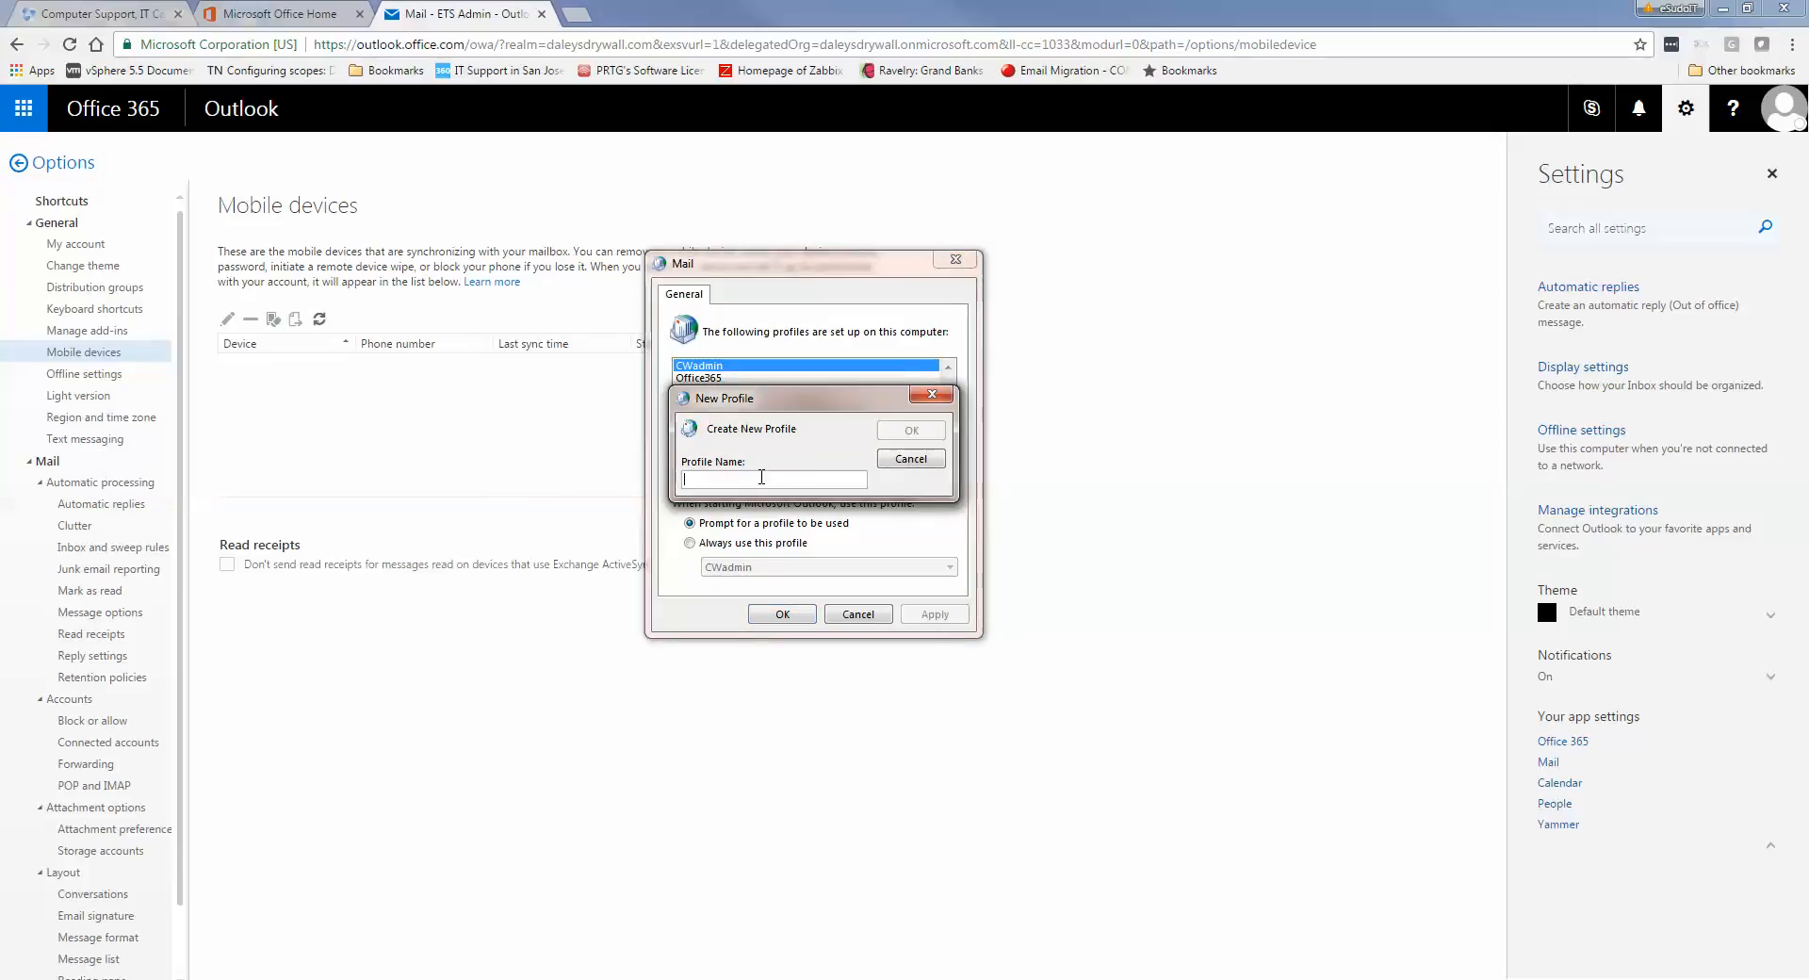
text(O)
key(BackSpace)
text(Test)
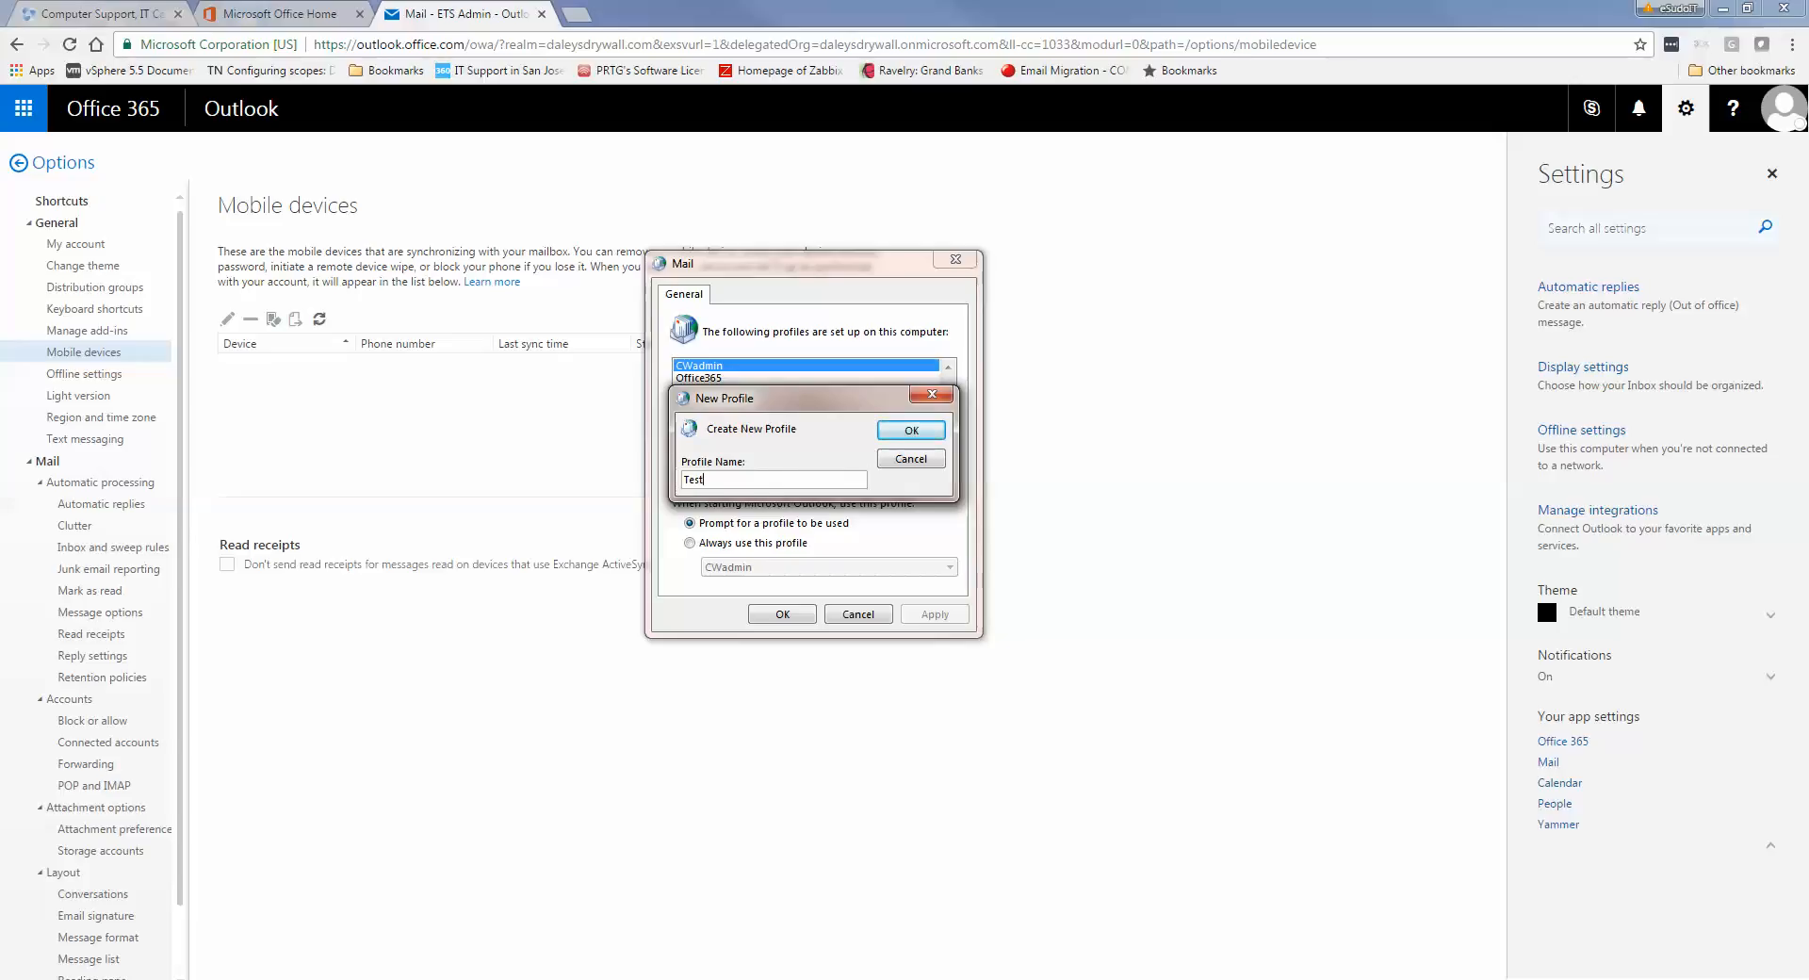
key(BackSpace)
key(BackSpace)
key(BackSpace)
text(ExchnageDemo)
key(Return)
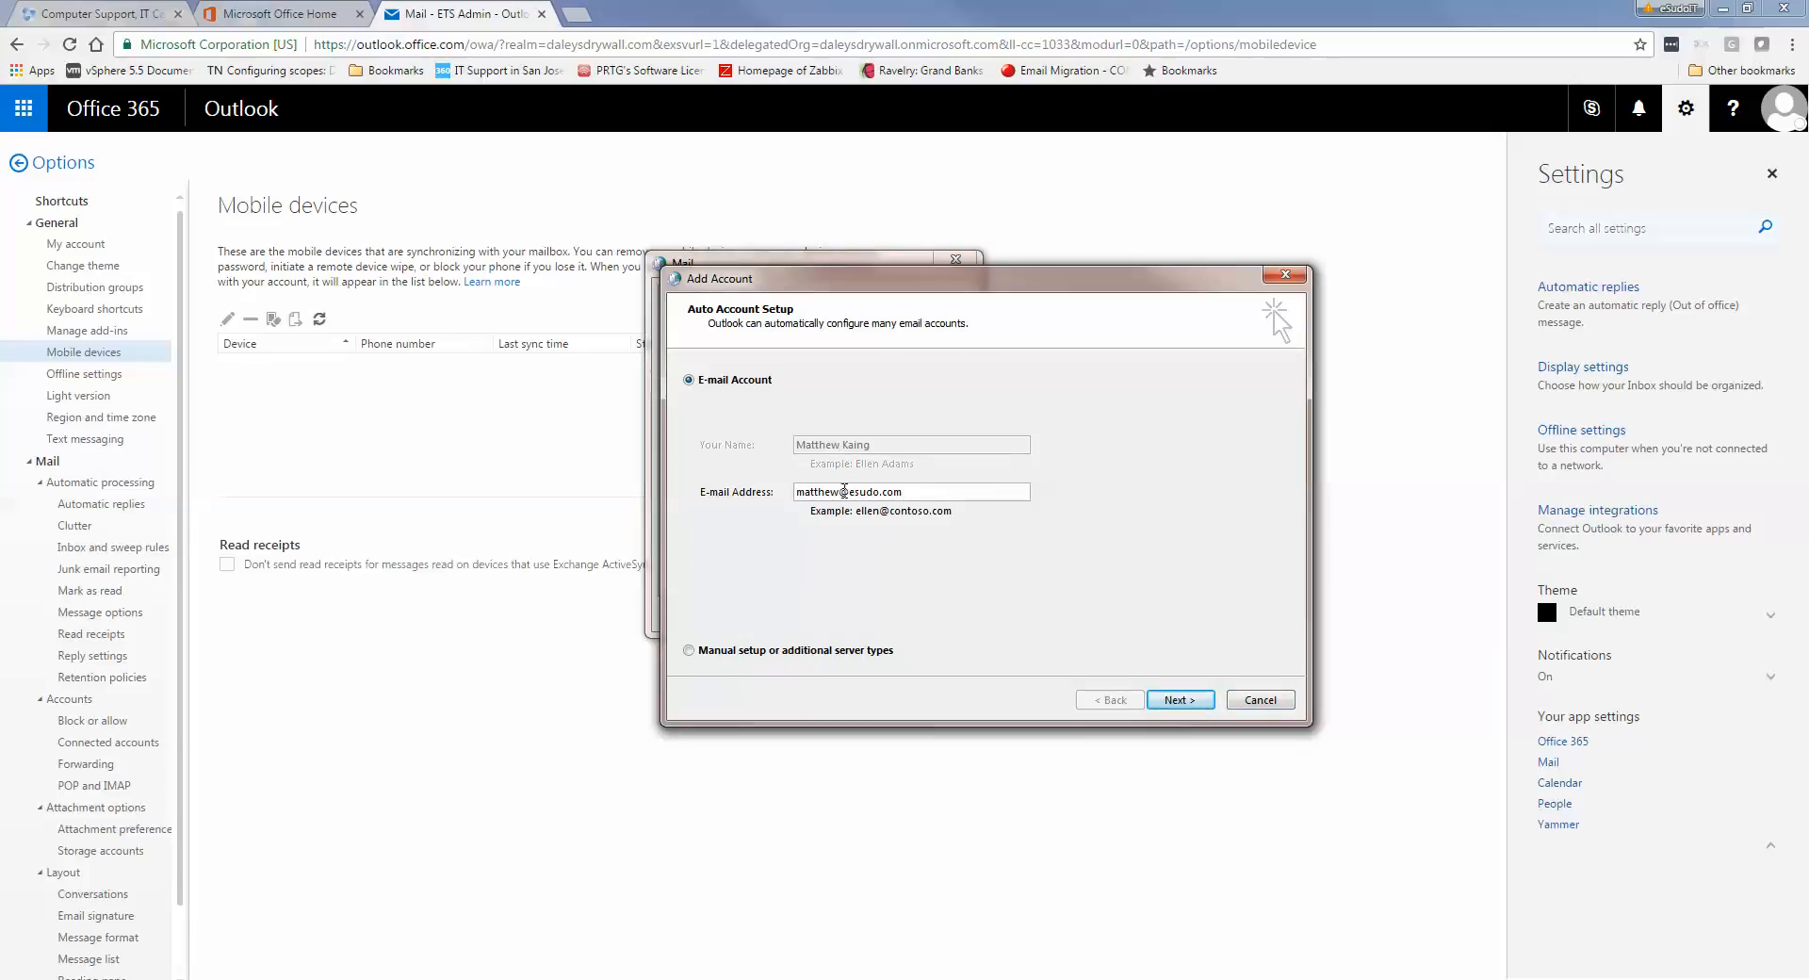
Replace the pre-filled E-mail Address with the admin account's e-mail address
double_click(841, 496)
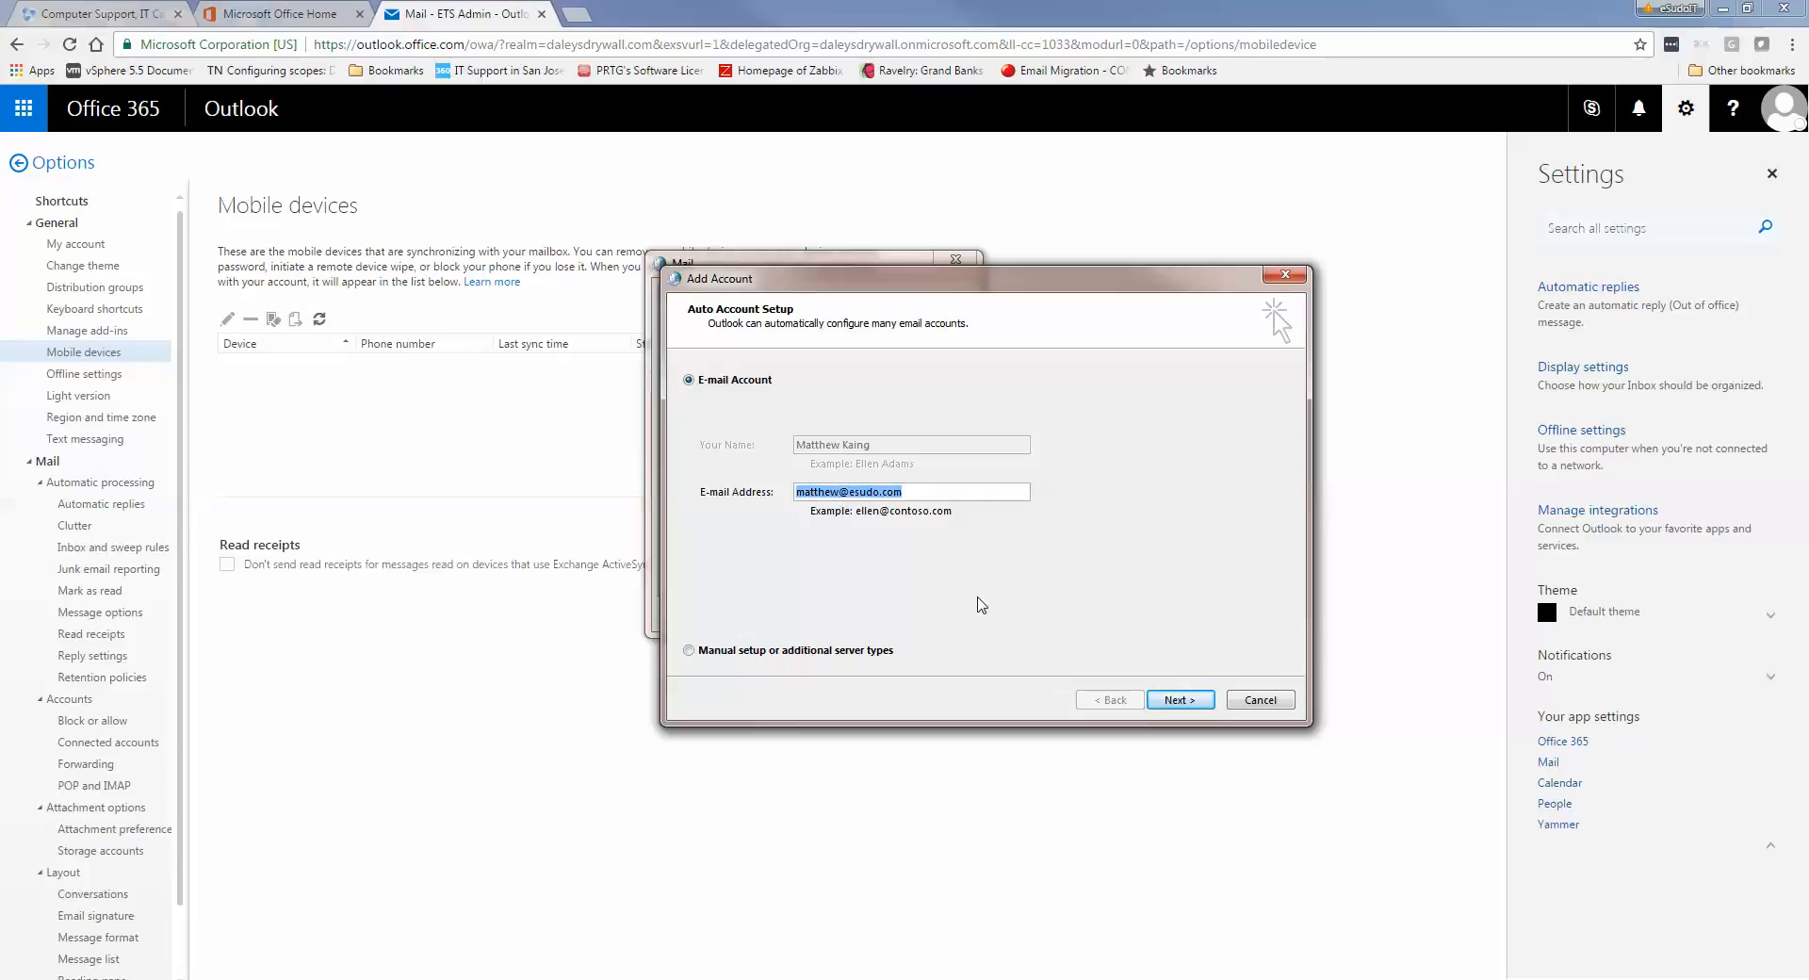
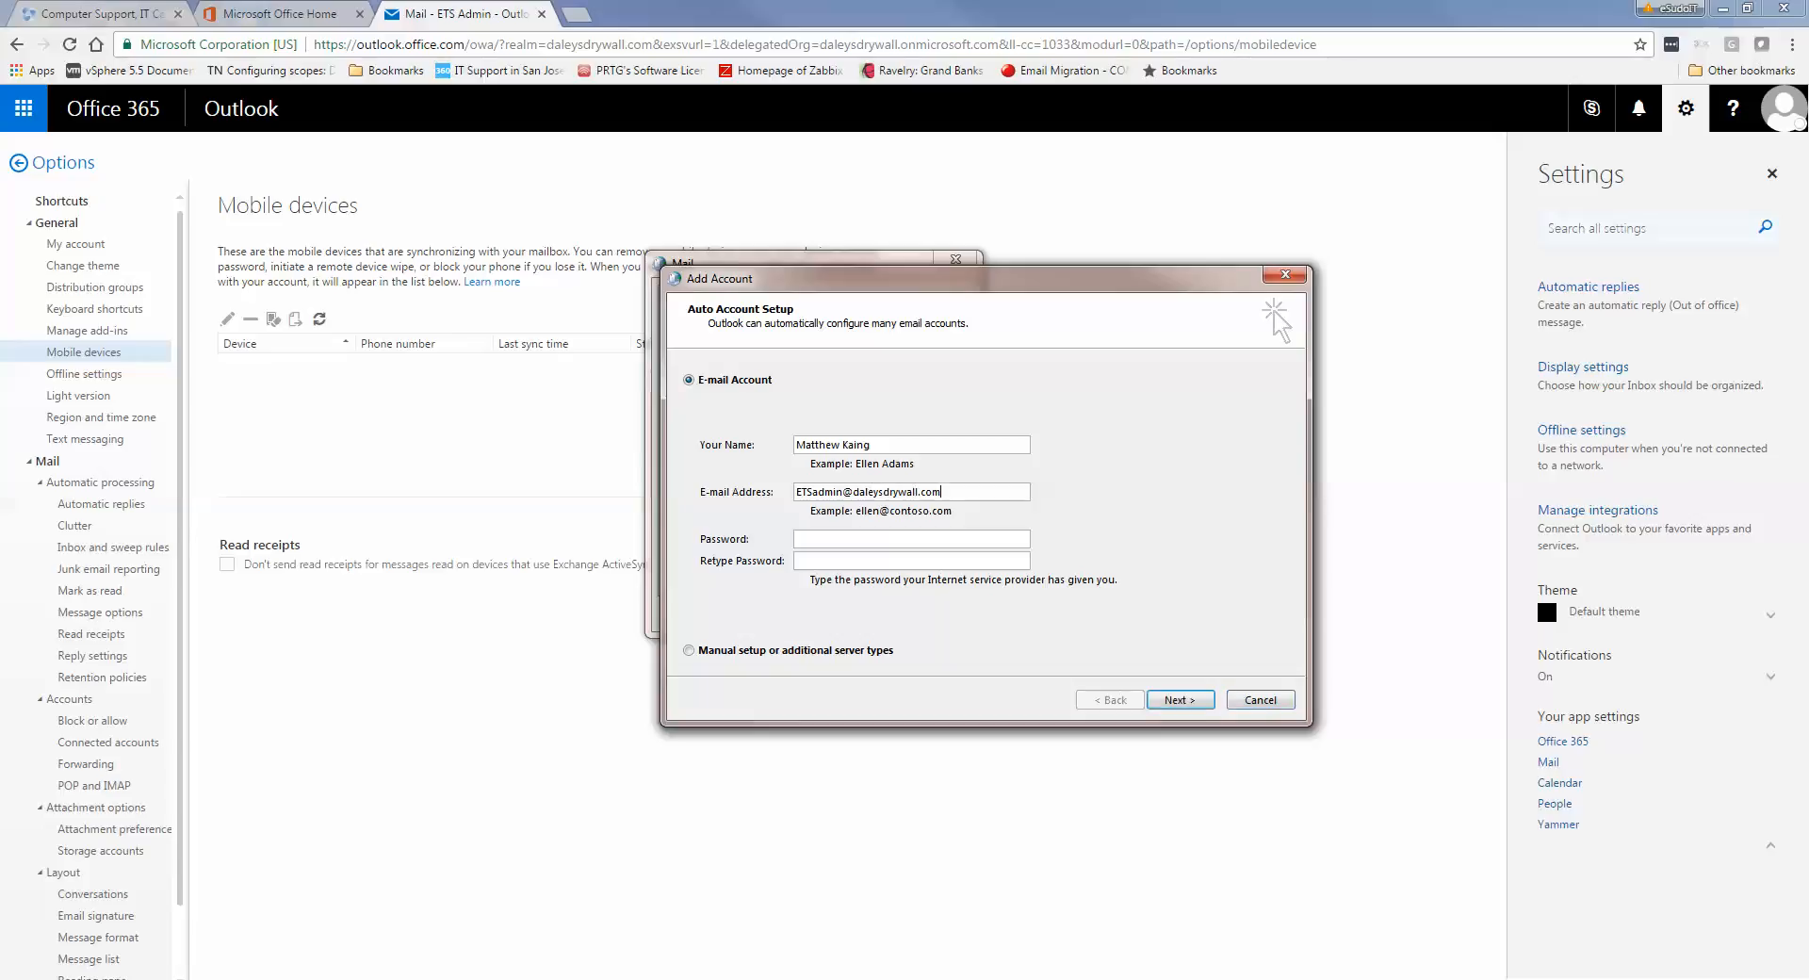
key(Tab)
Enter the account password in Password and Retype Password, and replace Your Name with the admin account name
key(BackSpace)
key(BackSpace)
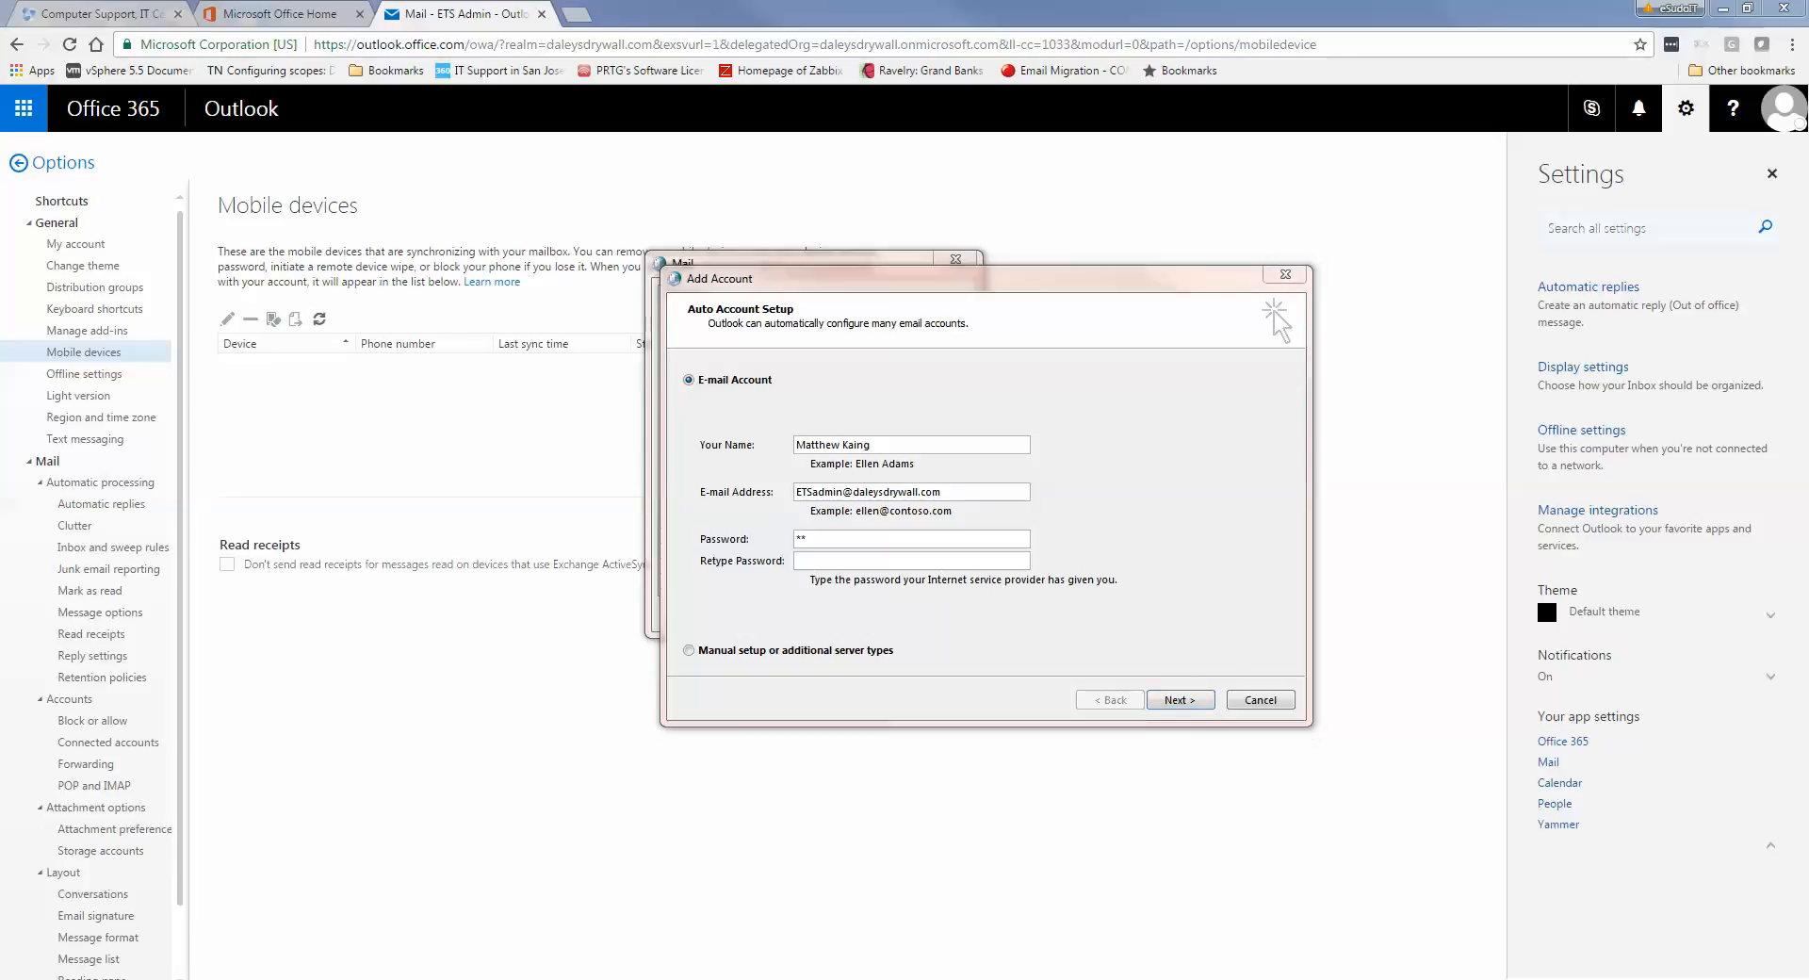
click(881, 543)
text(*********)
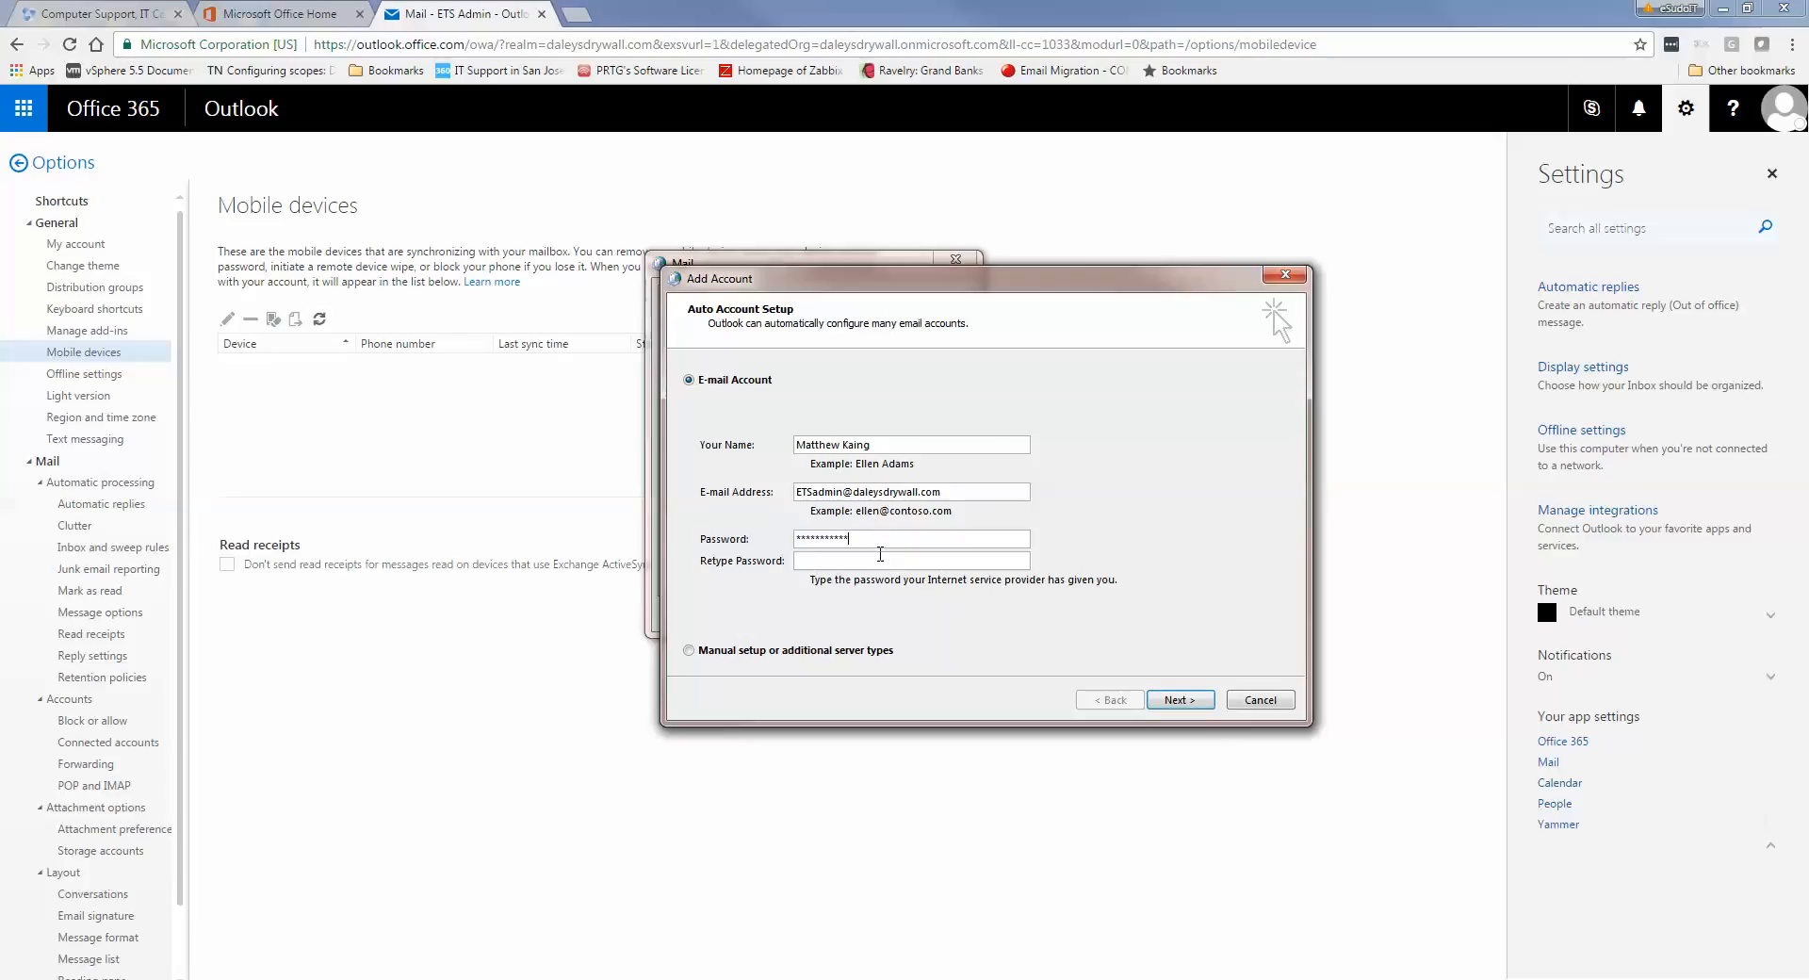
click(881, 561)
key(ctrl+v)
triple_click(856, 446)
text(ETSadmin)
Start automatic setup, submit the password at the Windows Security prompt, then choose Use another account
click(1181, 704)
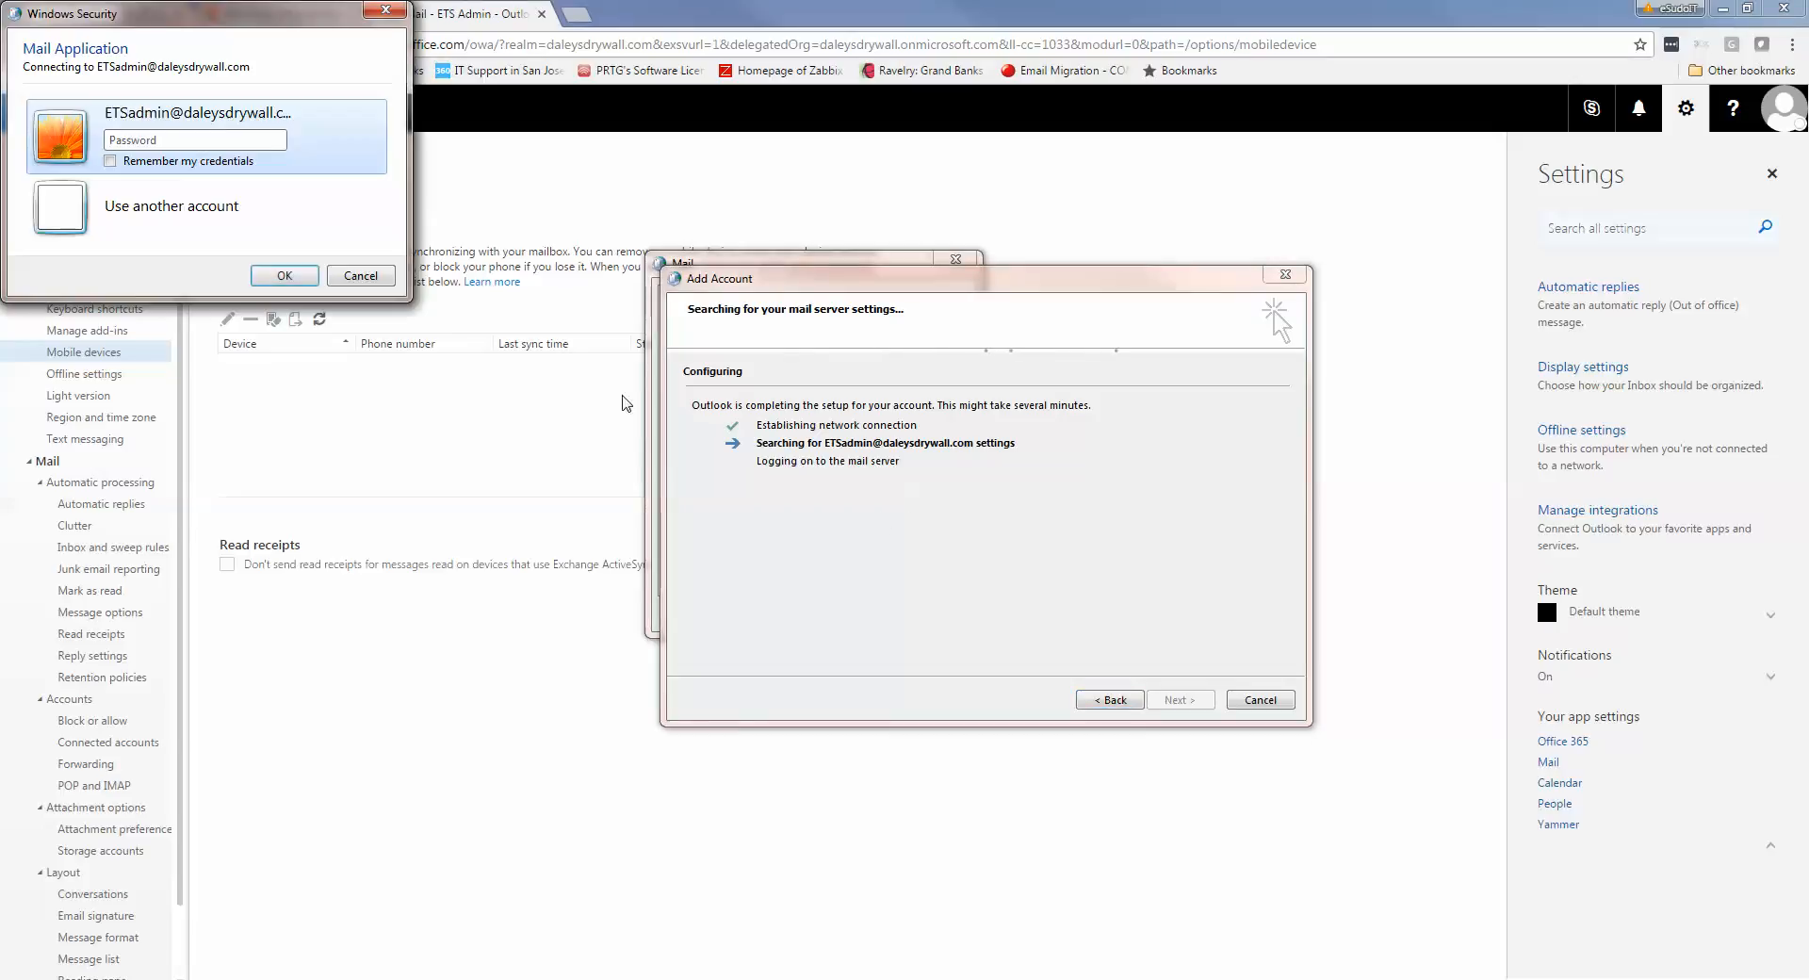
click(226, 138)
key(ctrl+v)
click(281, 275)
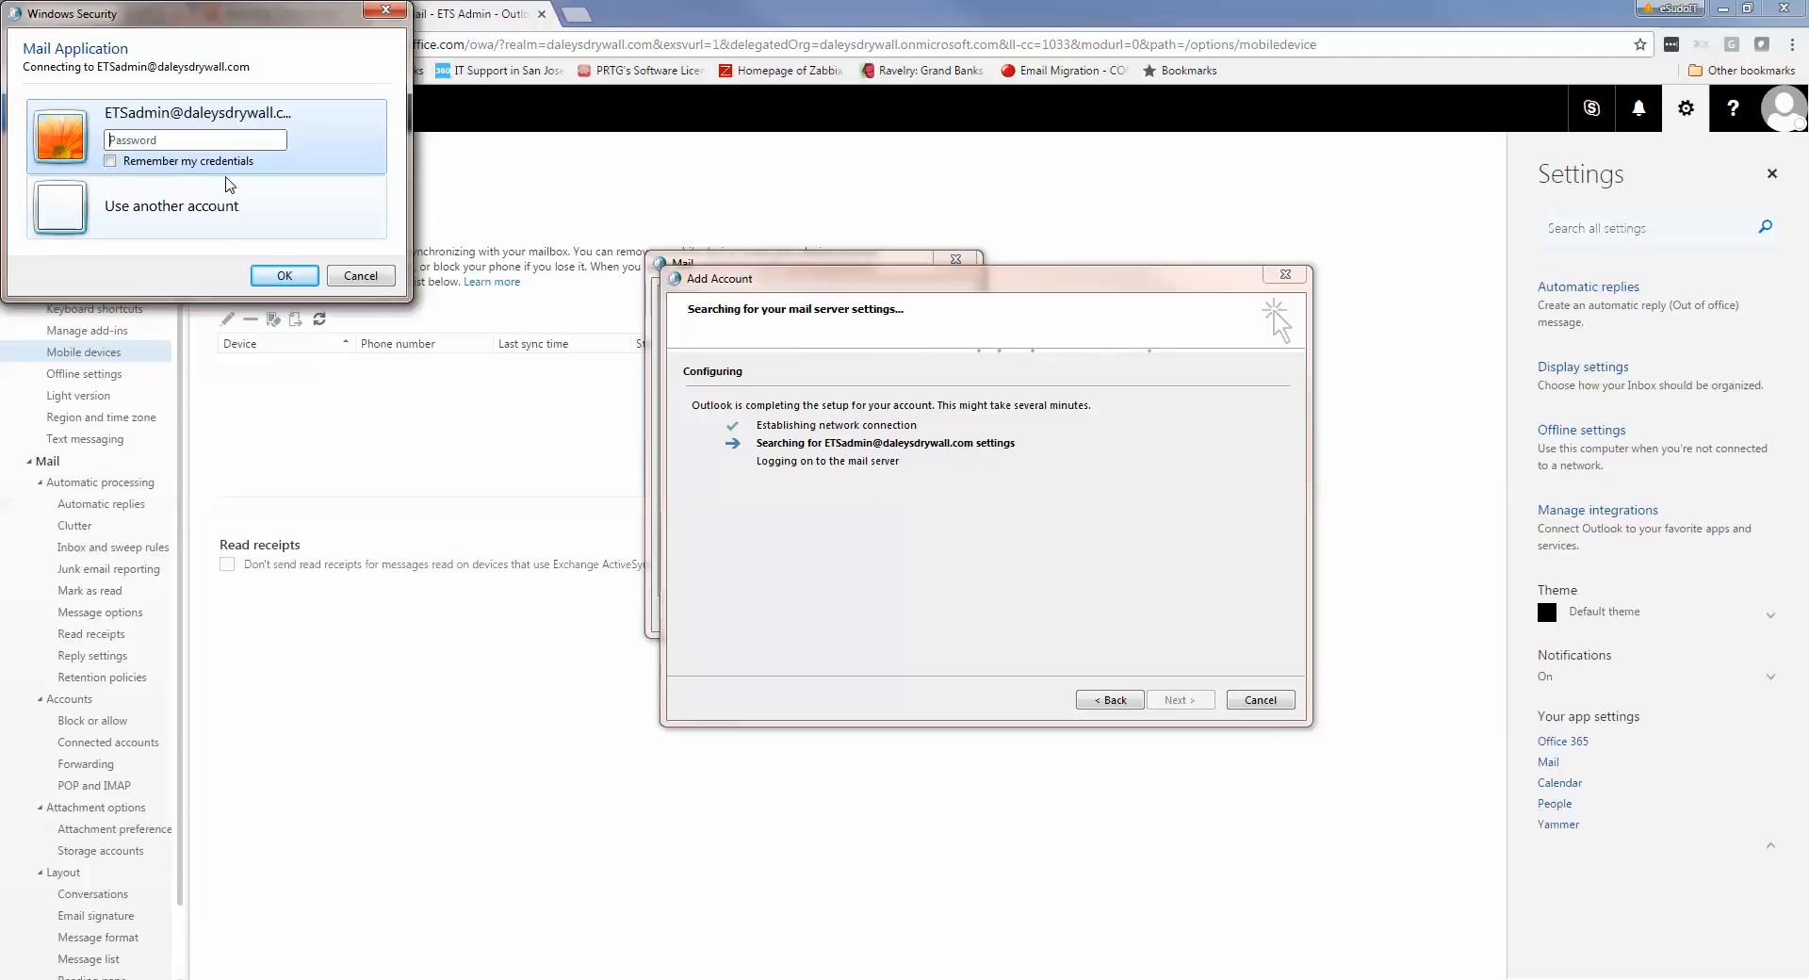
click(214, 224)
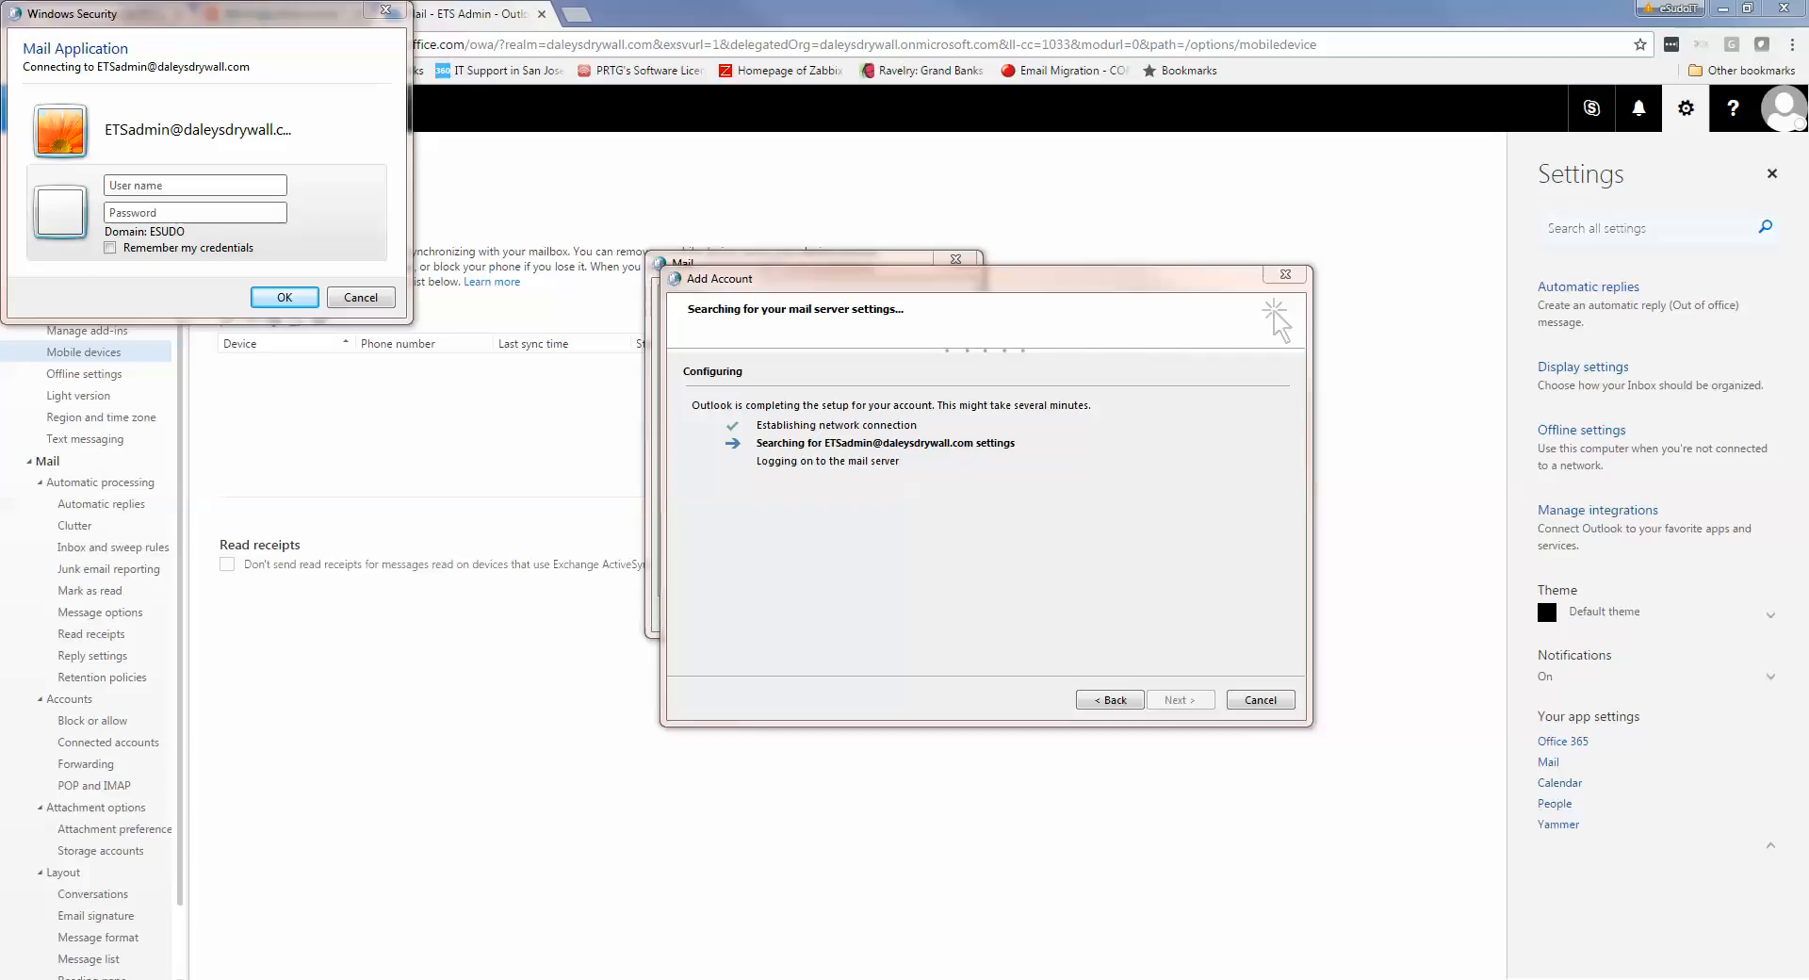
Enter the account's user name and password in Windows Security and submit them
click(227, 187)
key(ctrl+v)
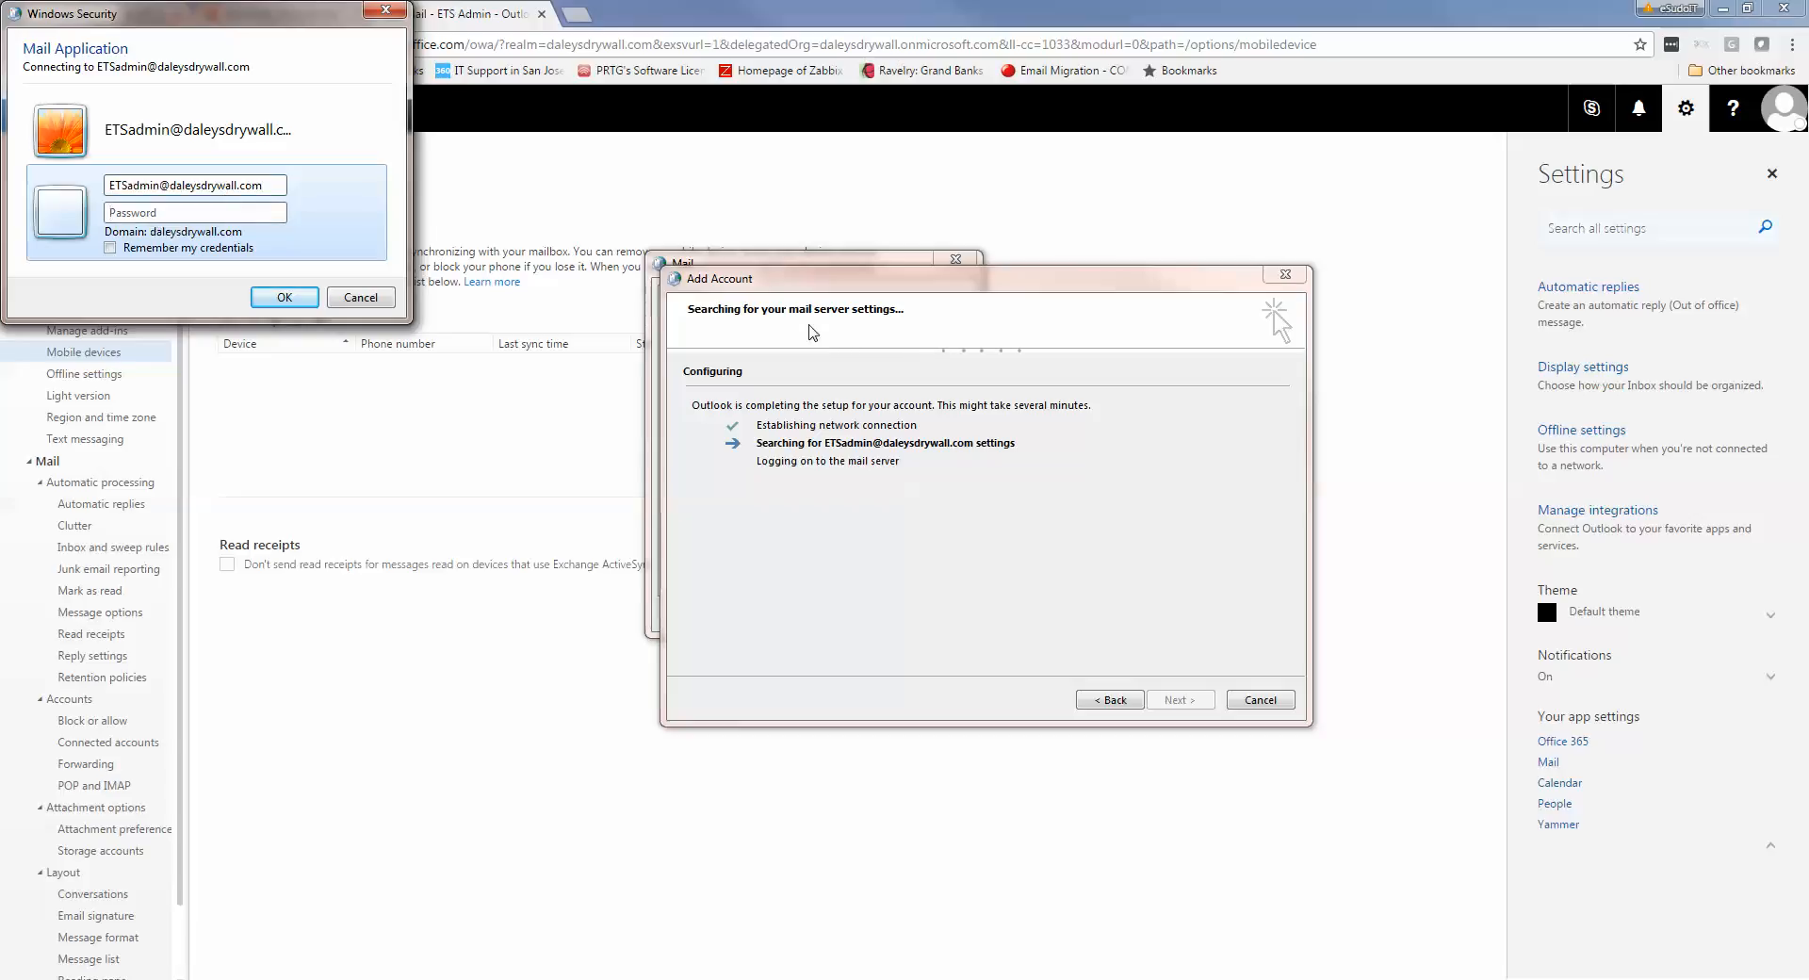
click(201, 213)
key(ctrl+v)
click(273, 296)
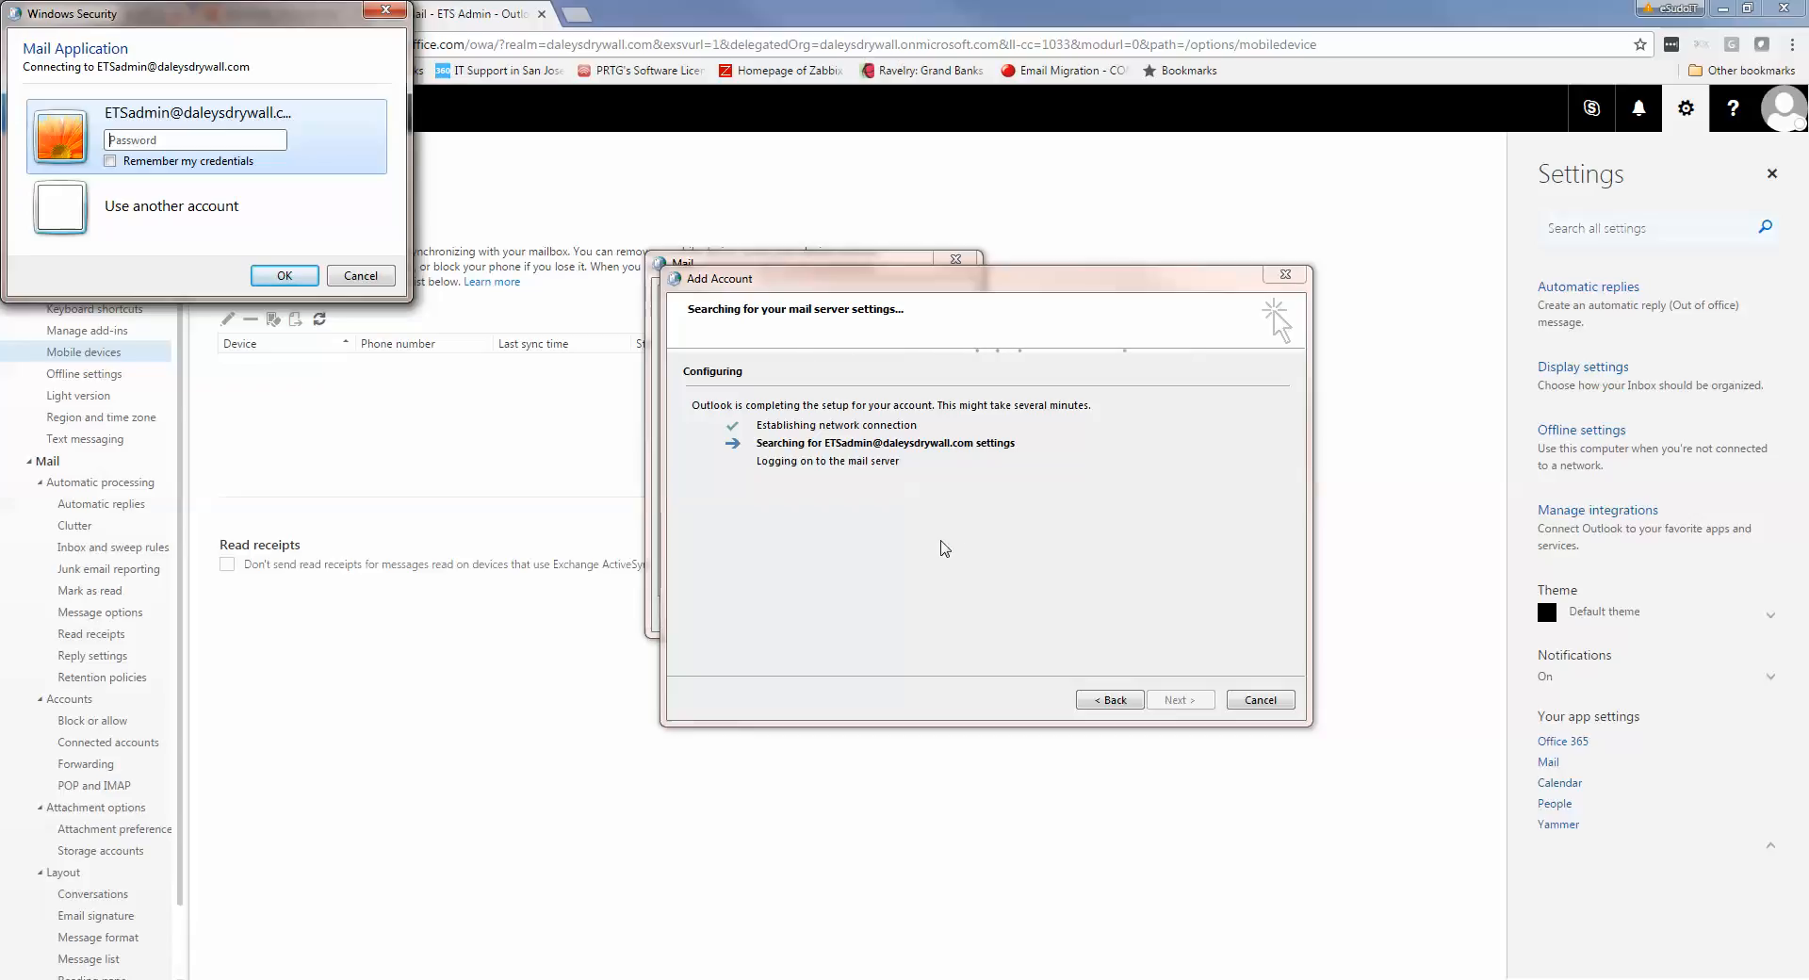
Re-enter the password twice at the repeated prompts, then cancel the sign-in prompt
click(223, 142)
text(••••••••••)
key(Return)
click(224, 143)
text(••••••••••)
key(Return)
click(364, 284)
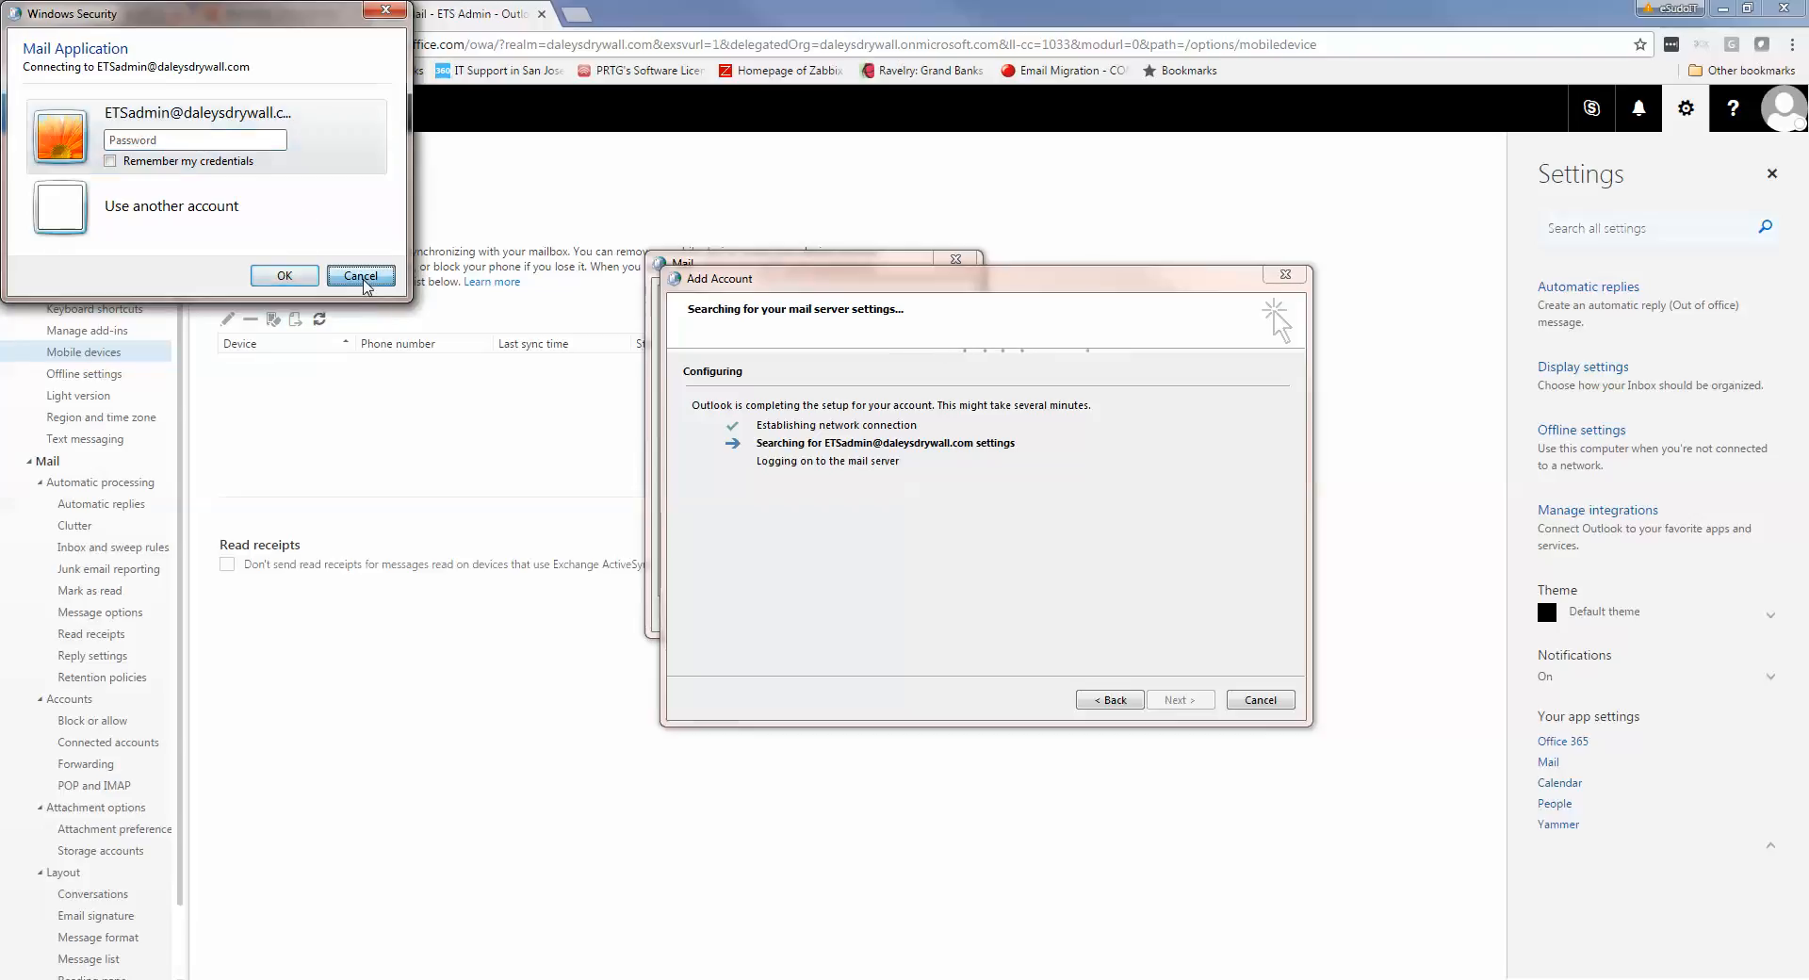
Cancel the Add Account wizard, decline a profile without e-mail accounts, and return to the browser
click(1271, 705)
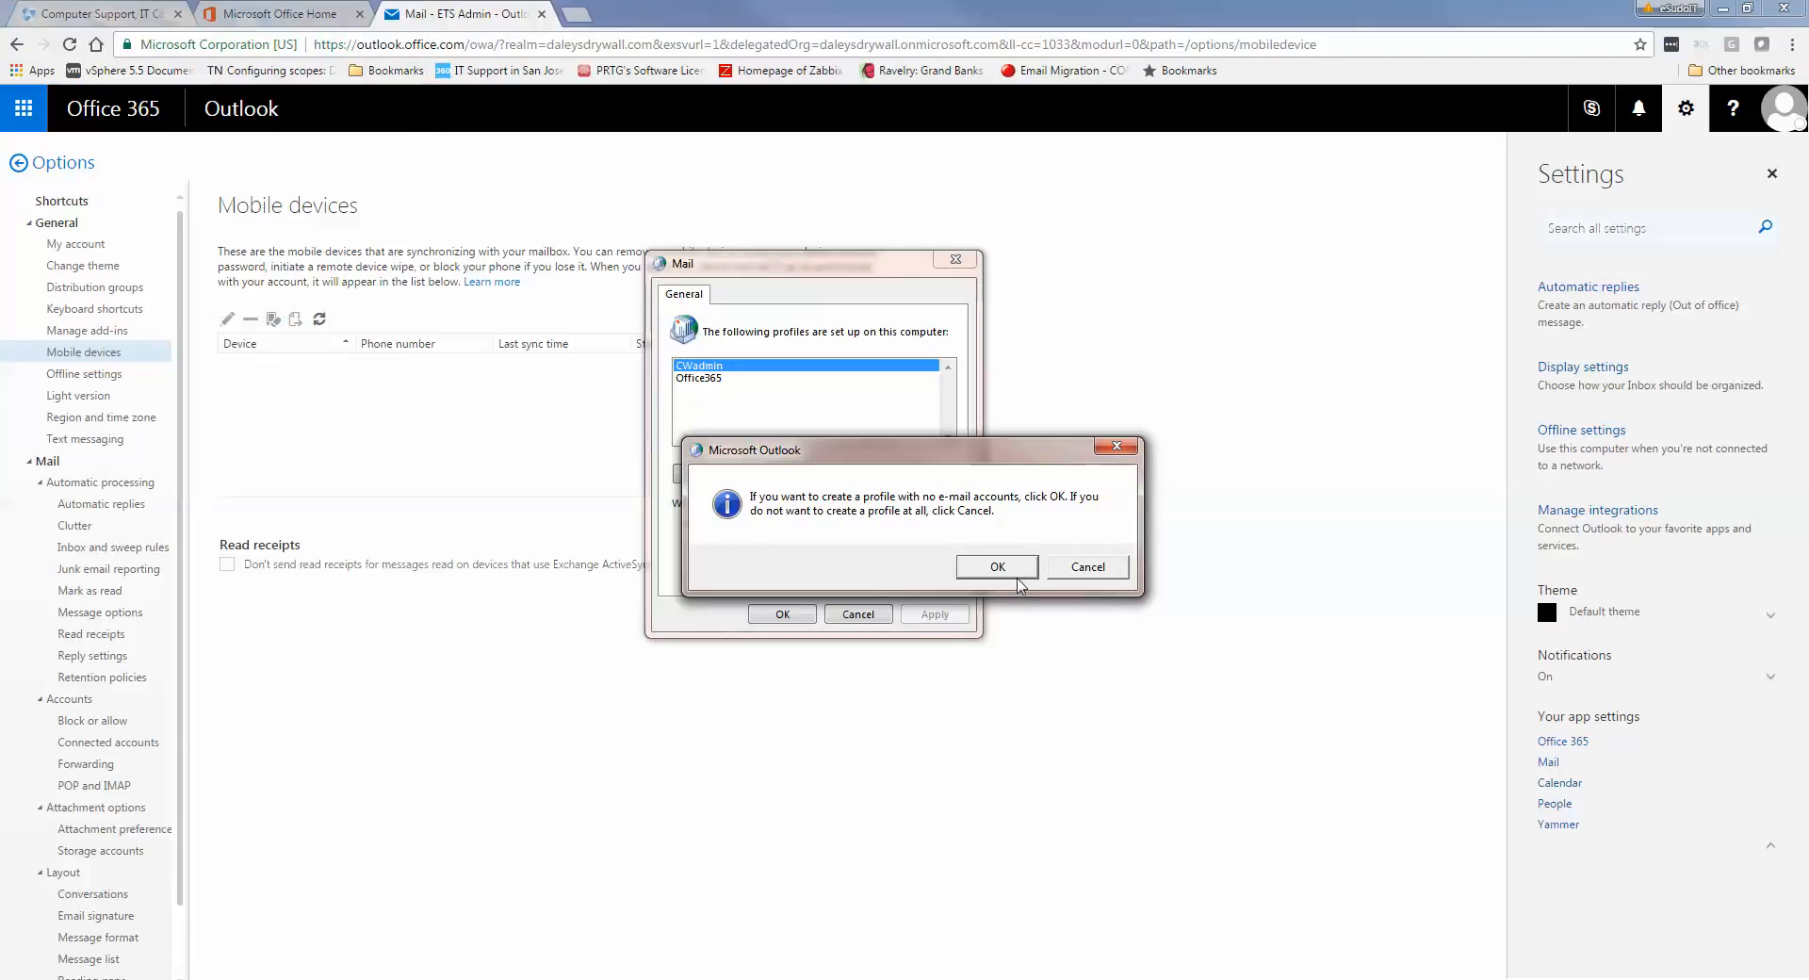
click(1089, 566)
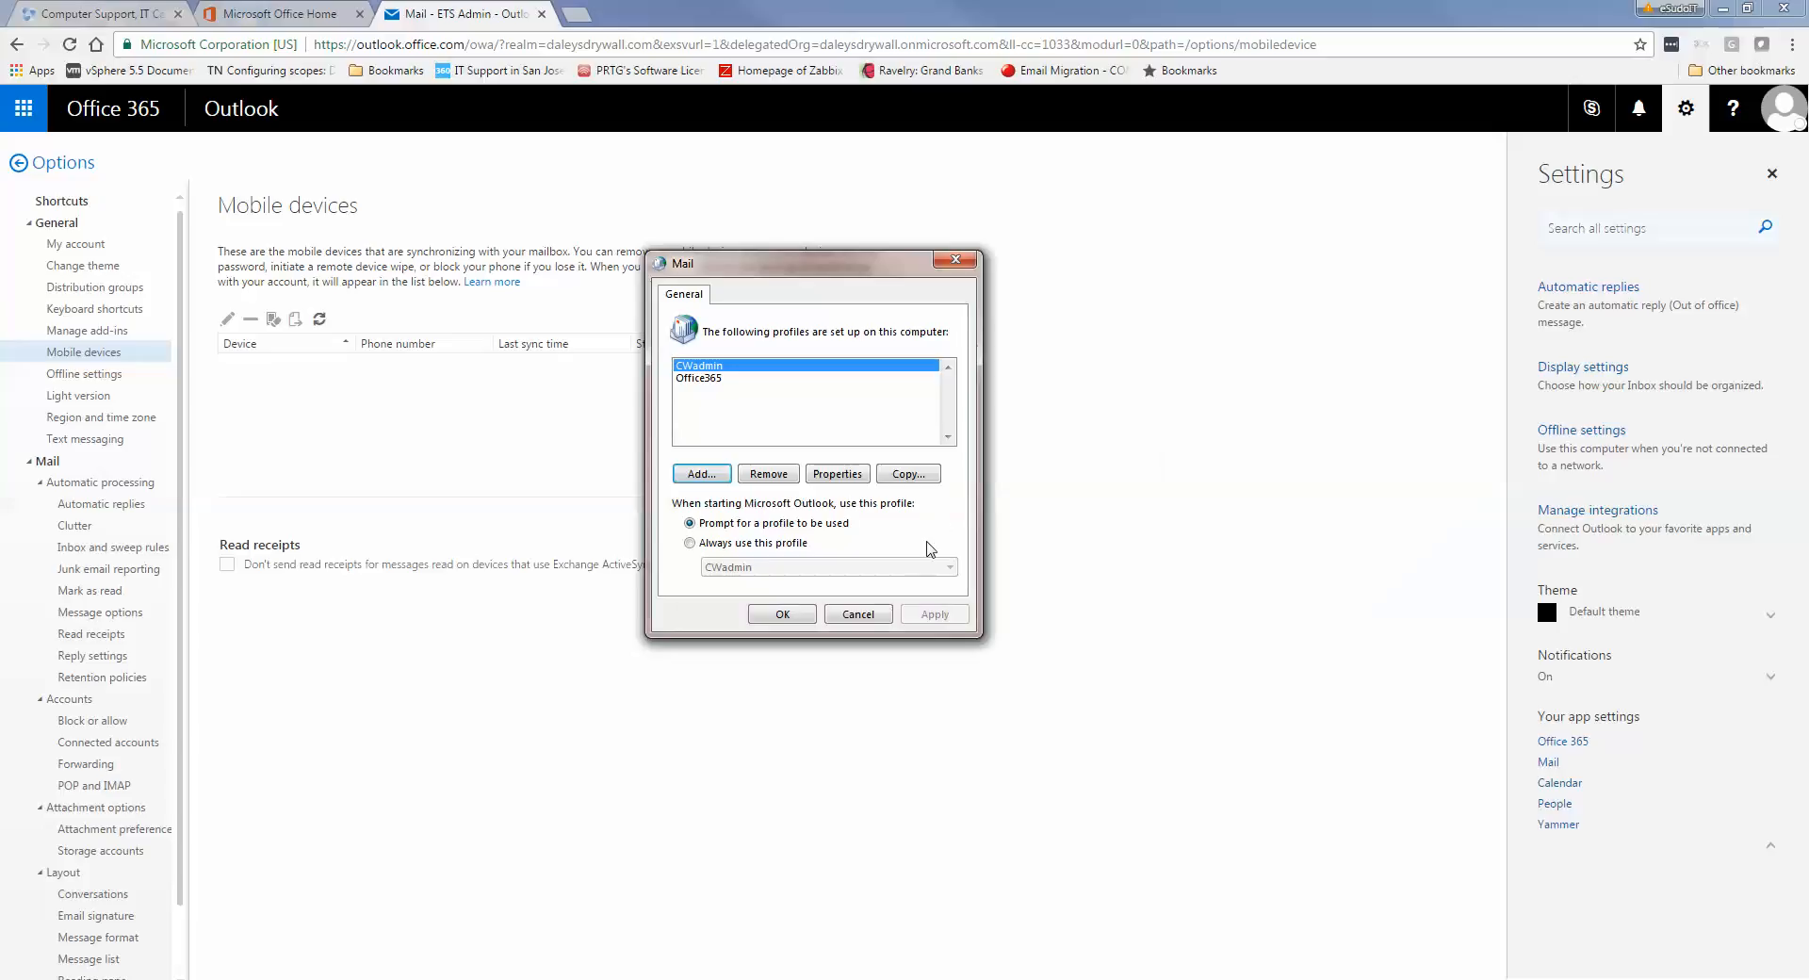
click(1098, 523)
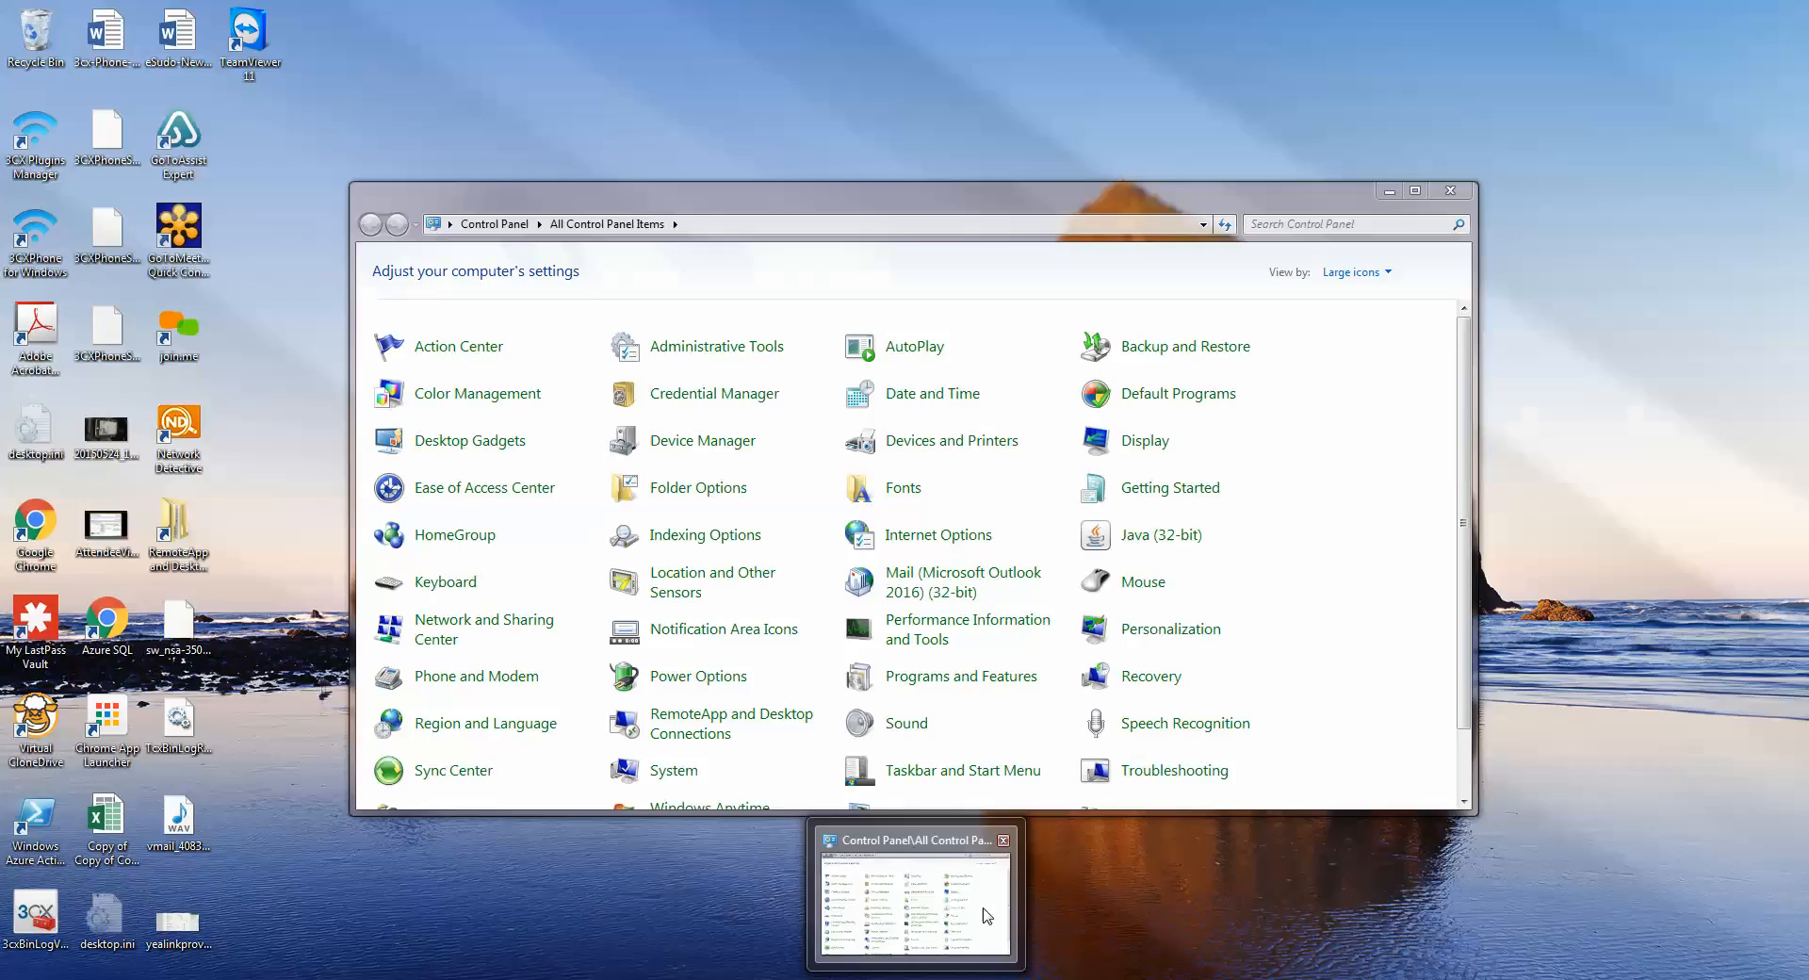
Open the Office365 profile's E-mail Accounts from Control Panel Mail, dismiss the logon error, and select Microsoft Exchange
click(928, 885)
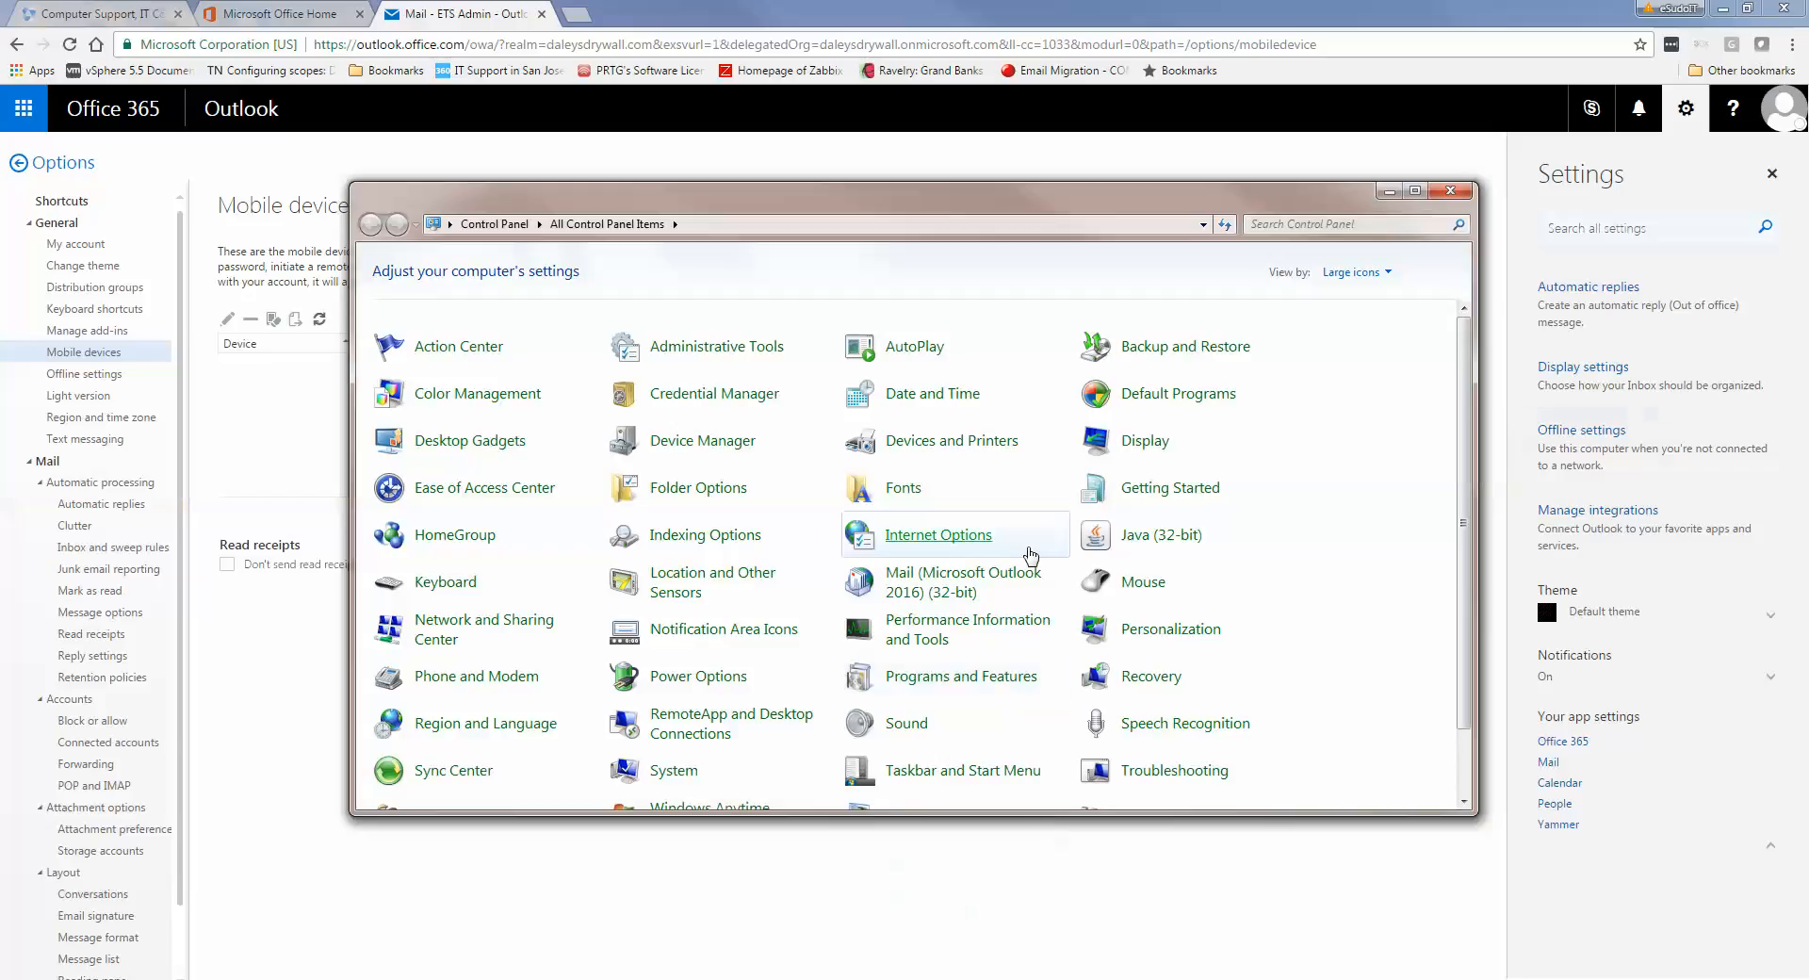
click(924, 595)
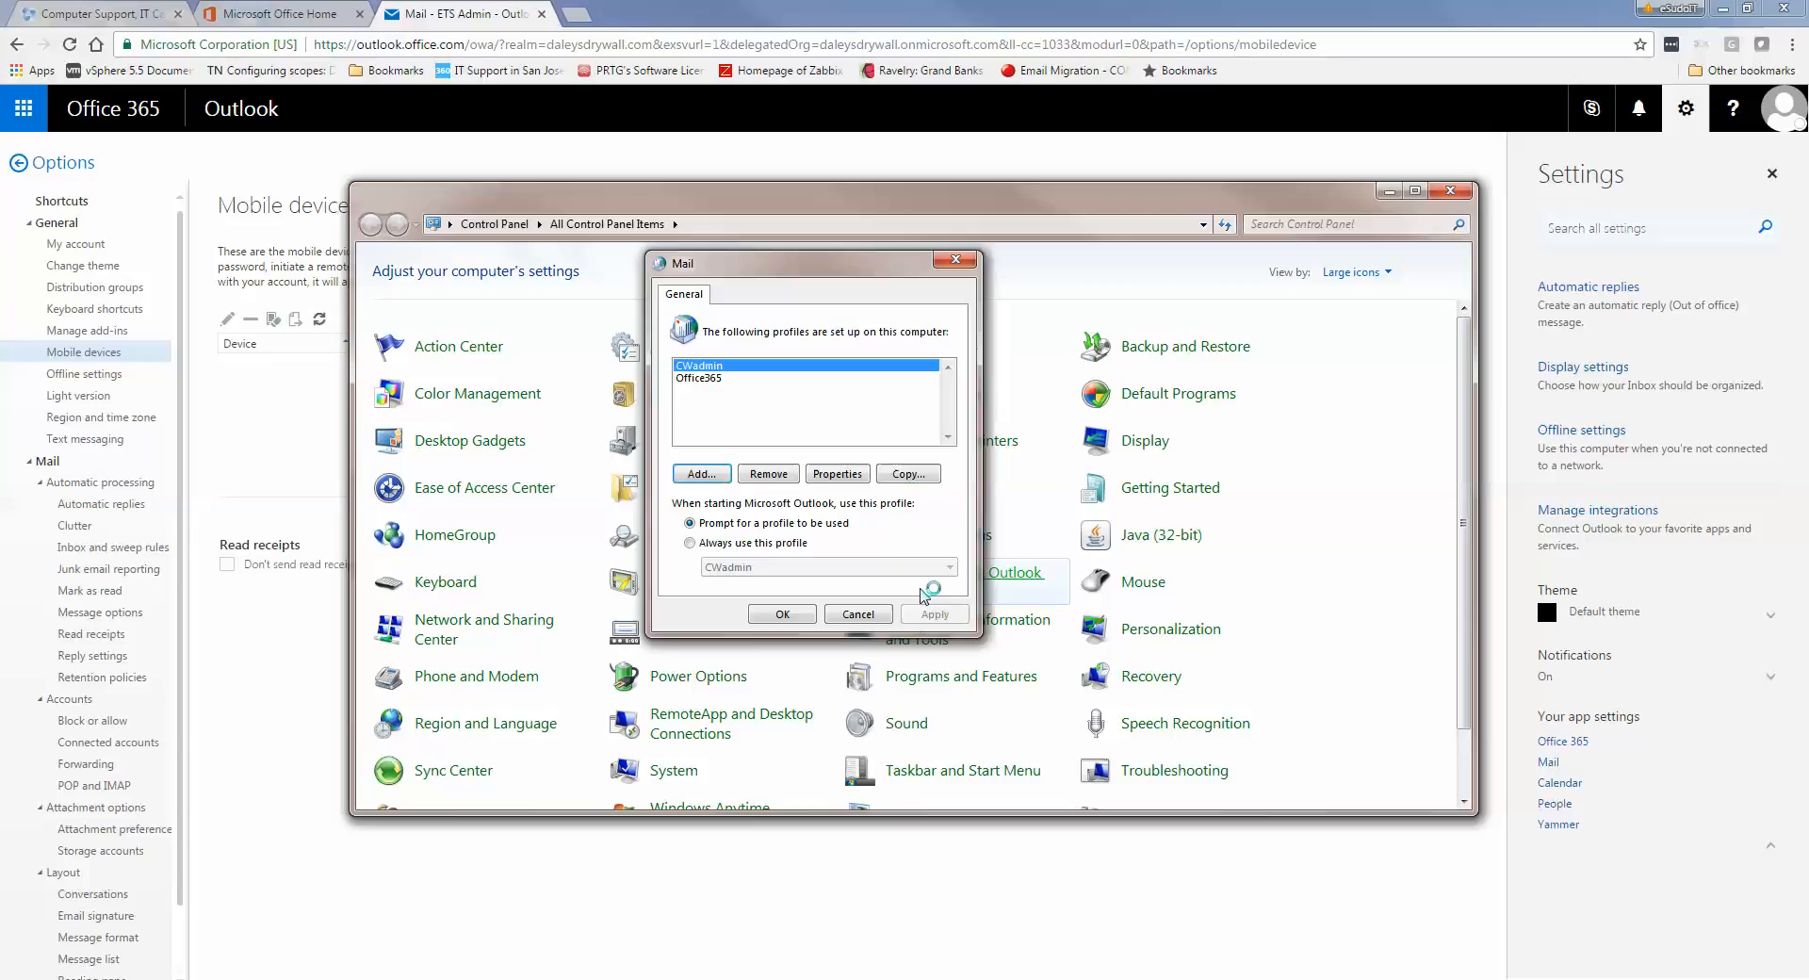
click(716, 378)
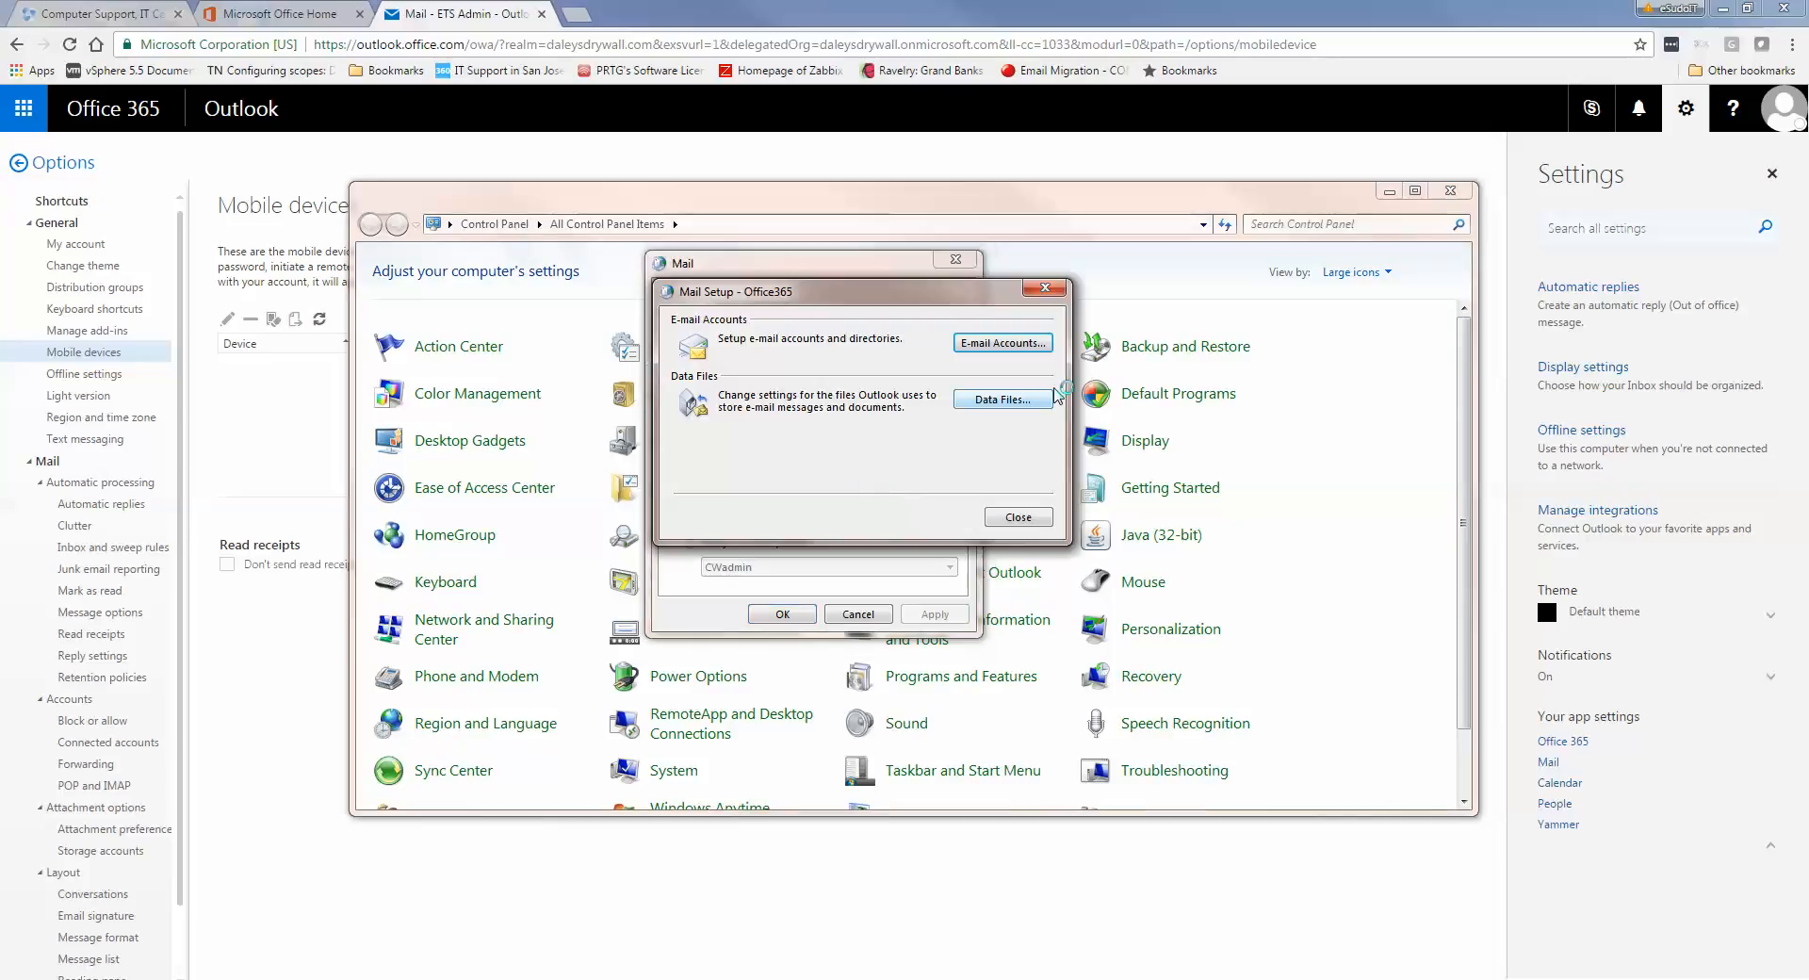
click(1016, 346)
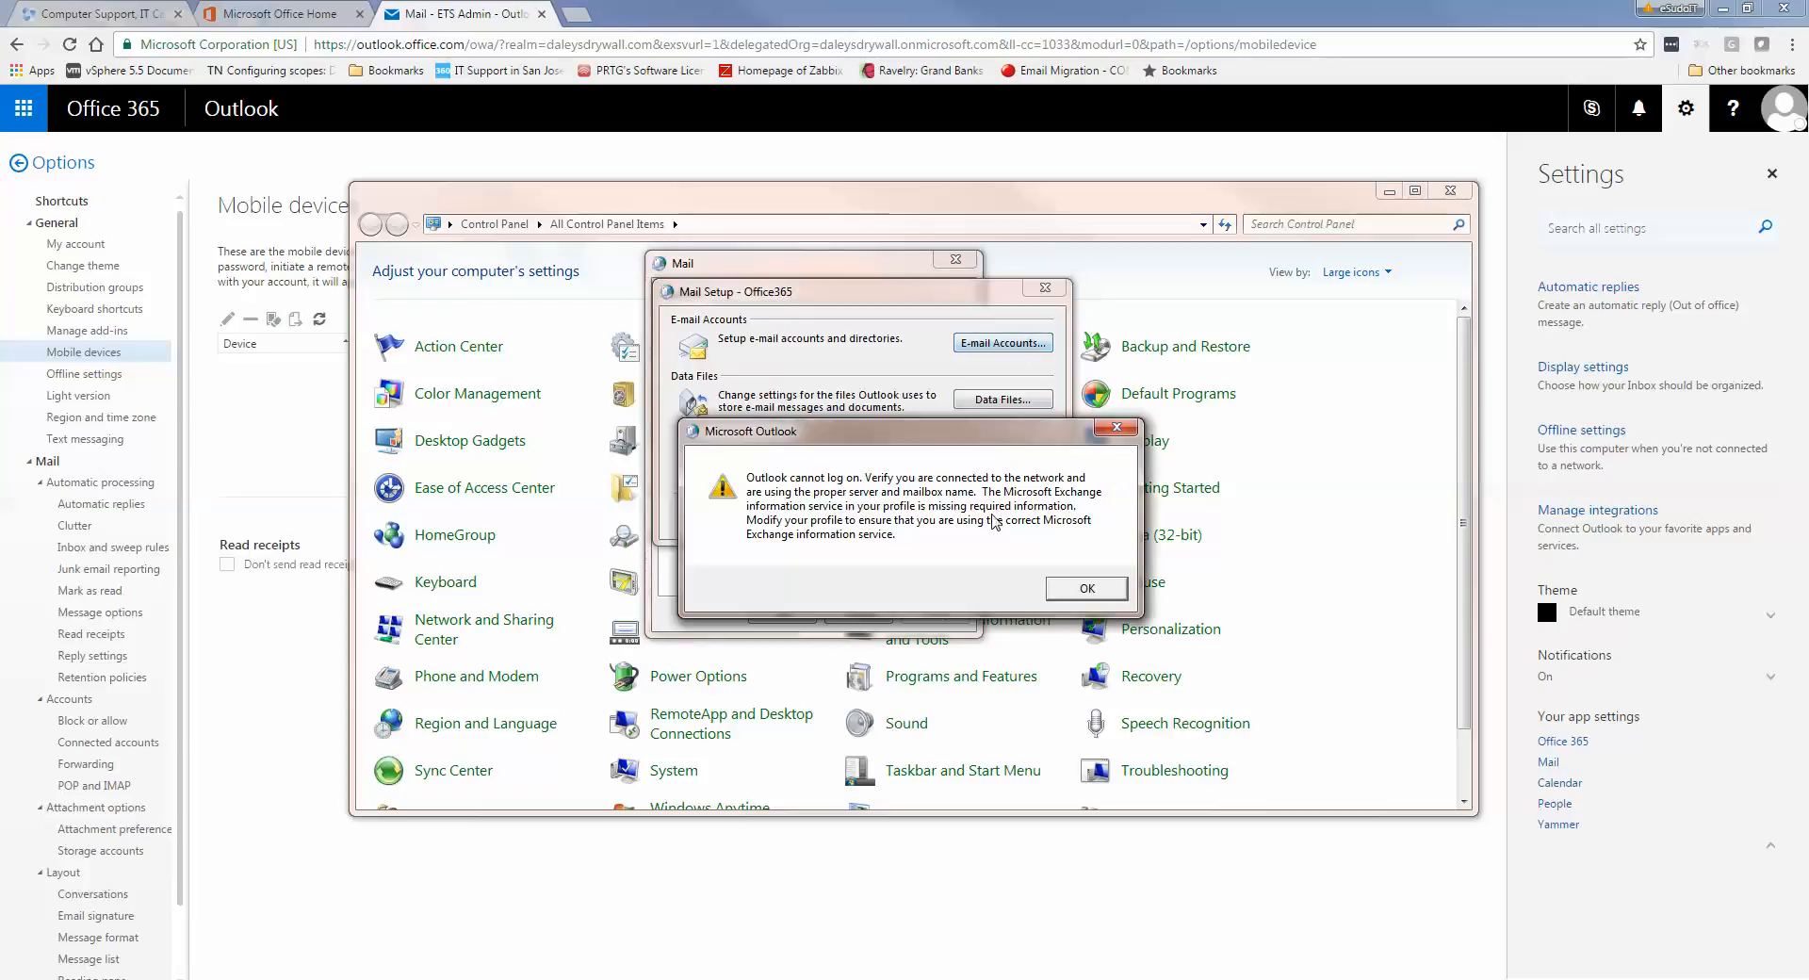
click(1085, 588)
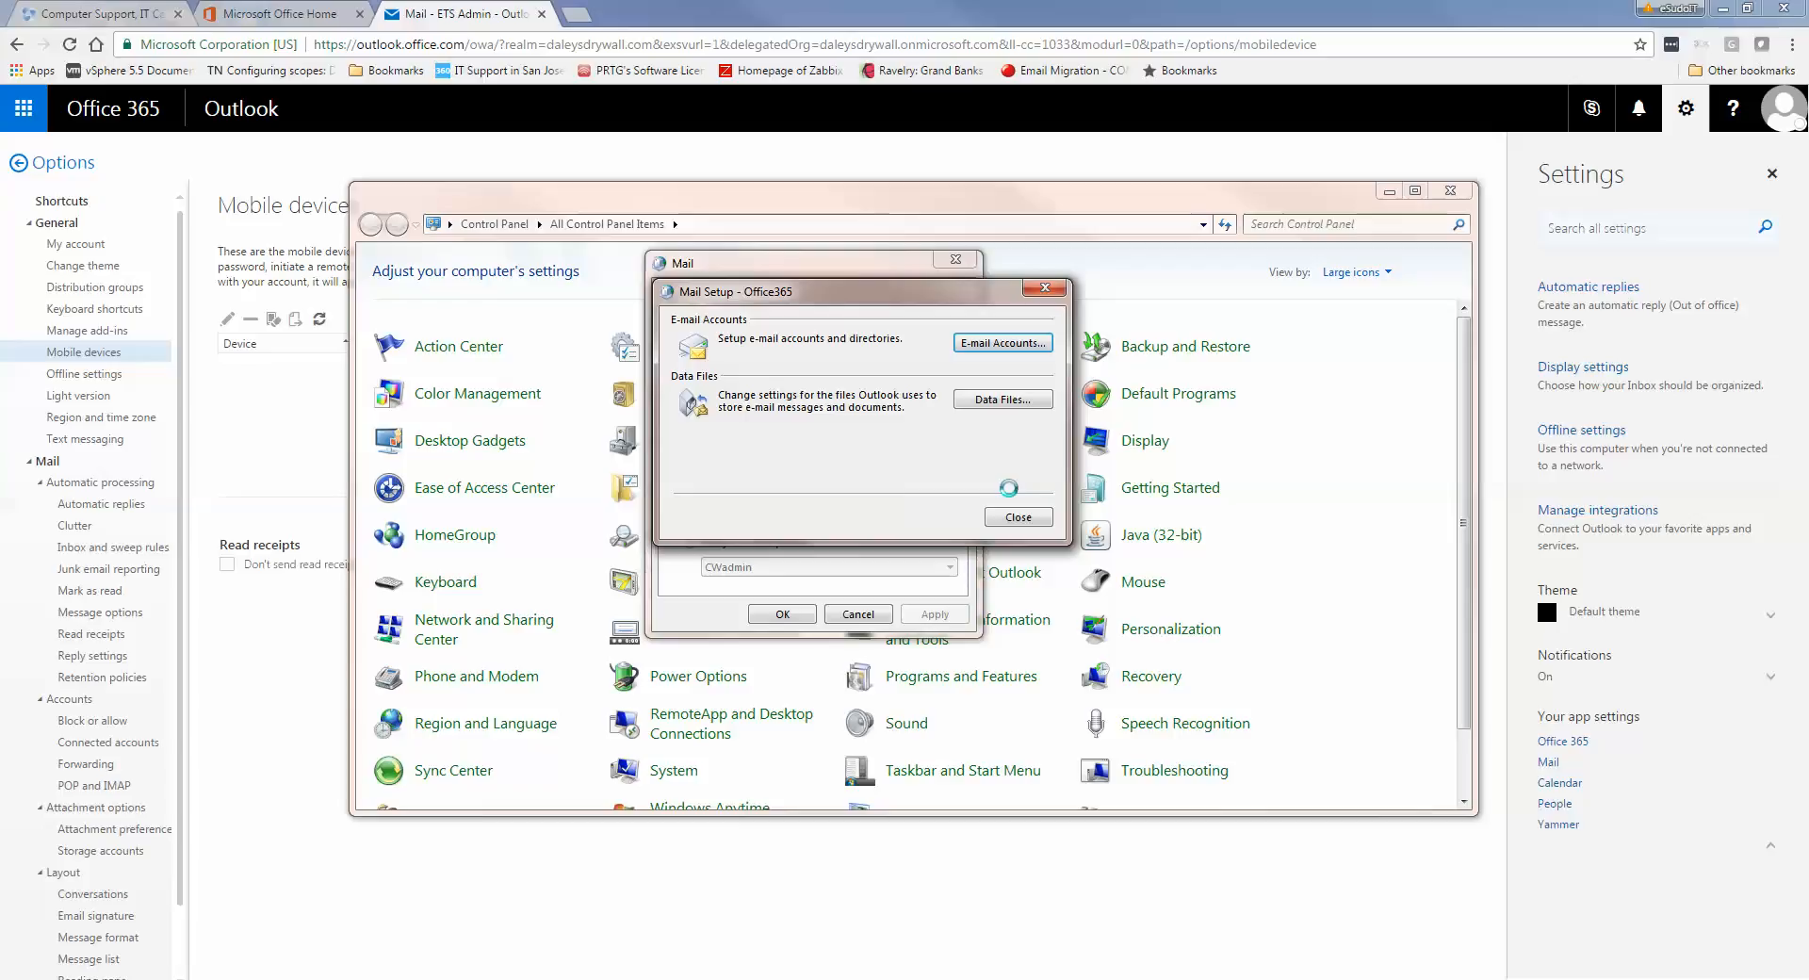
click(974, 494)
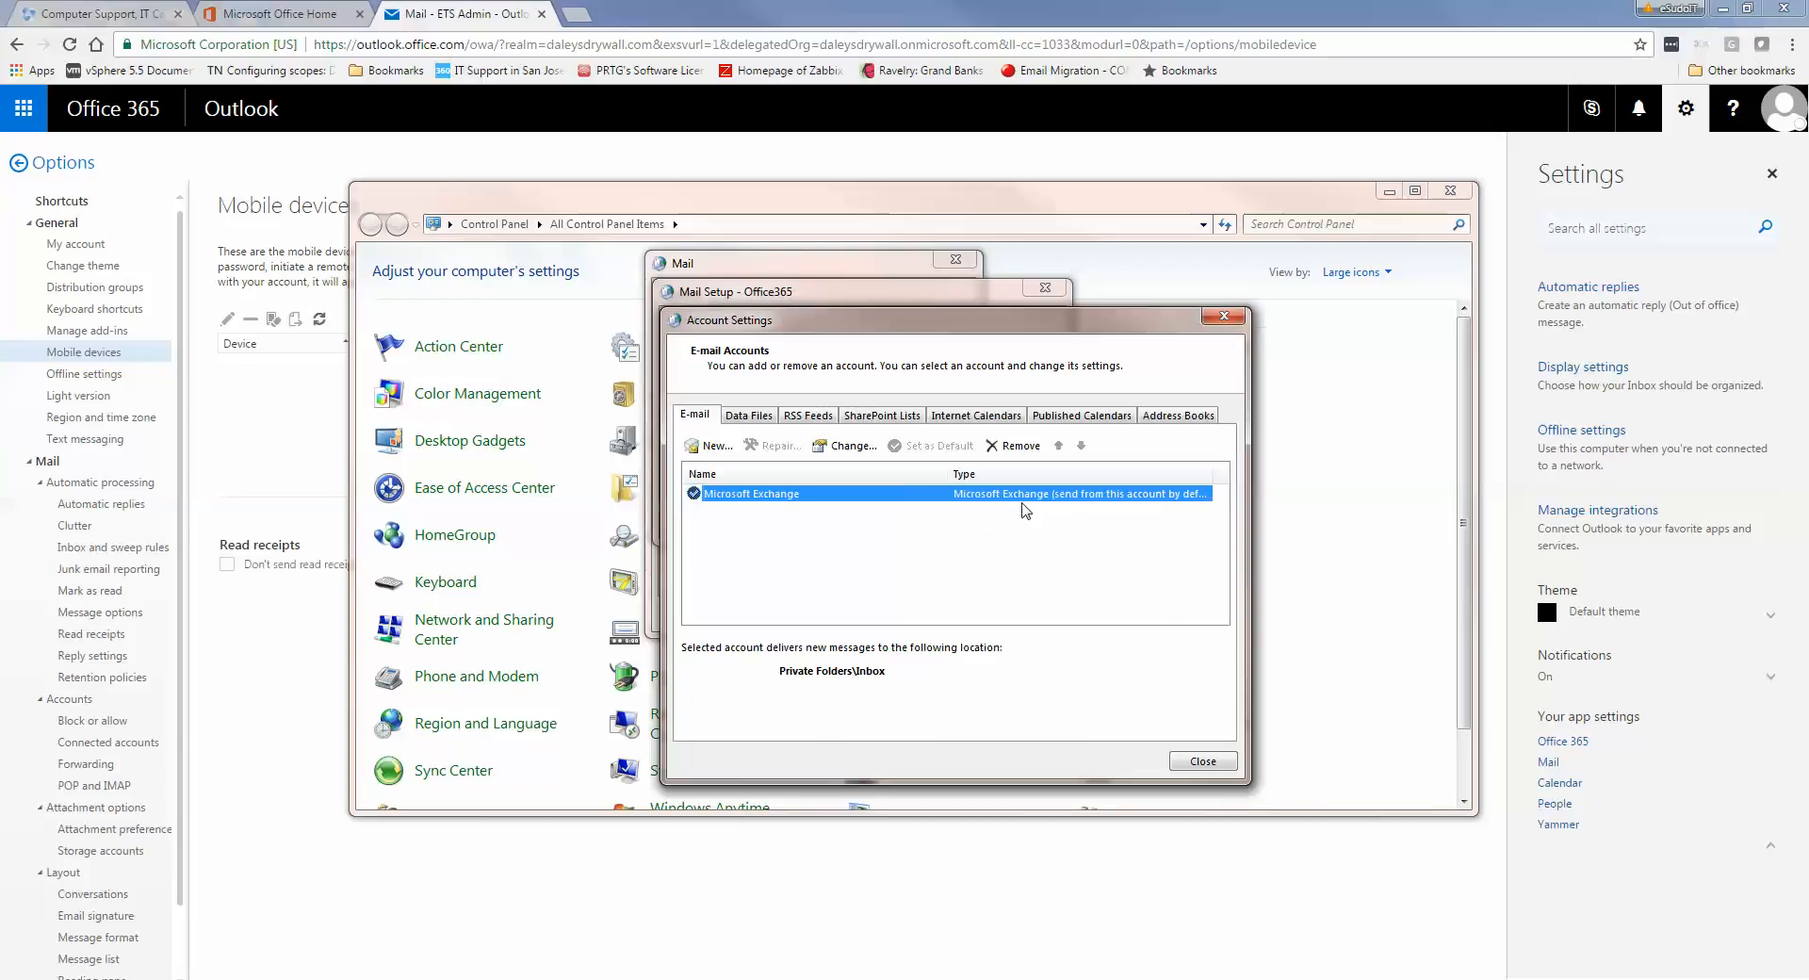
Inspect the Exchange account's server settings without changes, then check the Private Folders data file
click(855, 445)
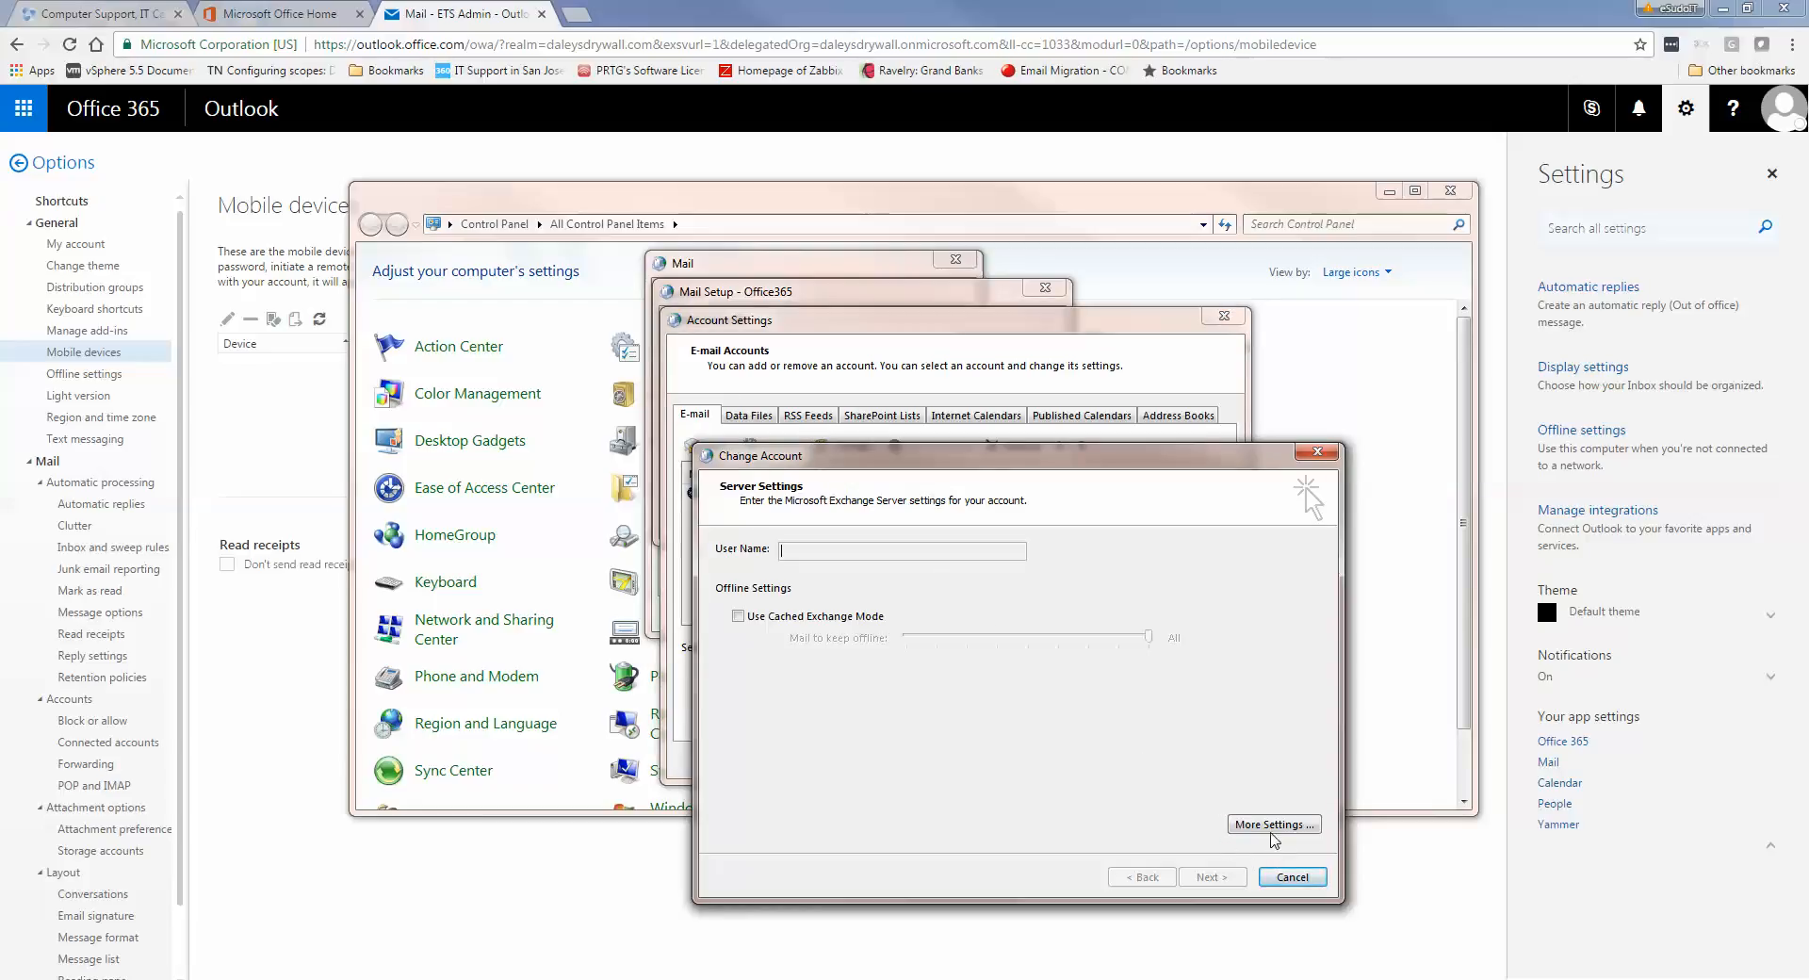
click(1290, 878)
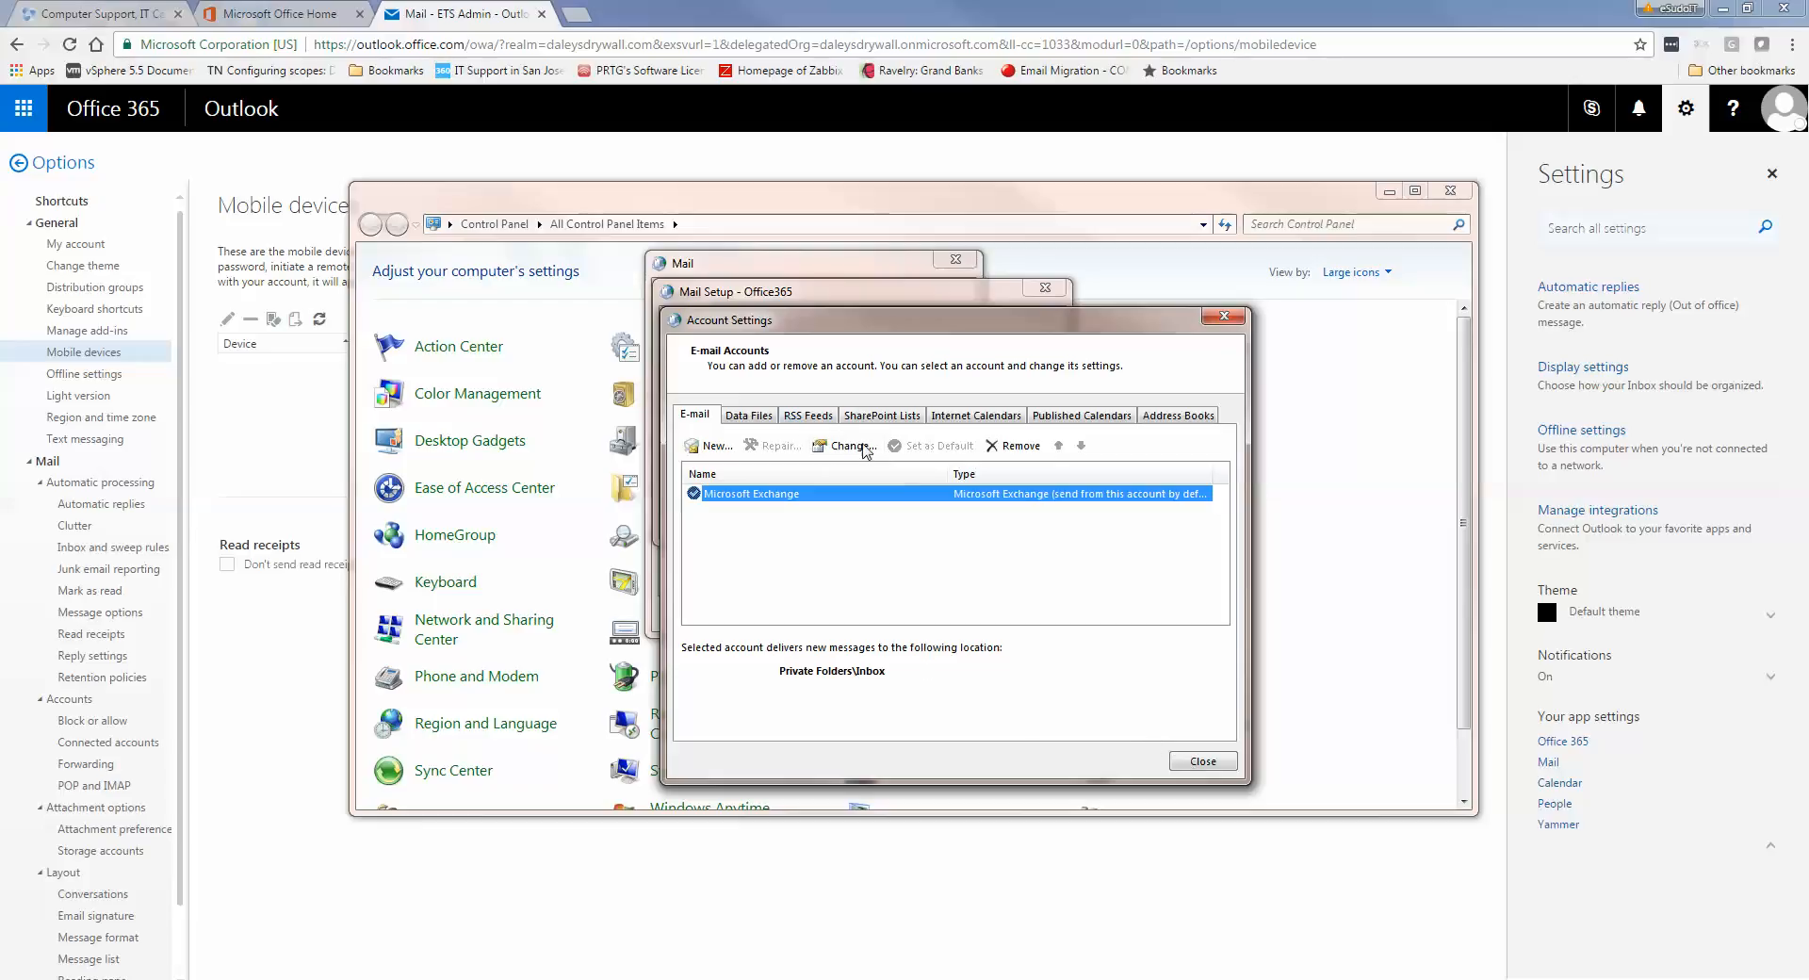
click(760, 417)
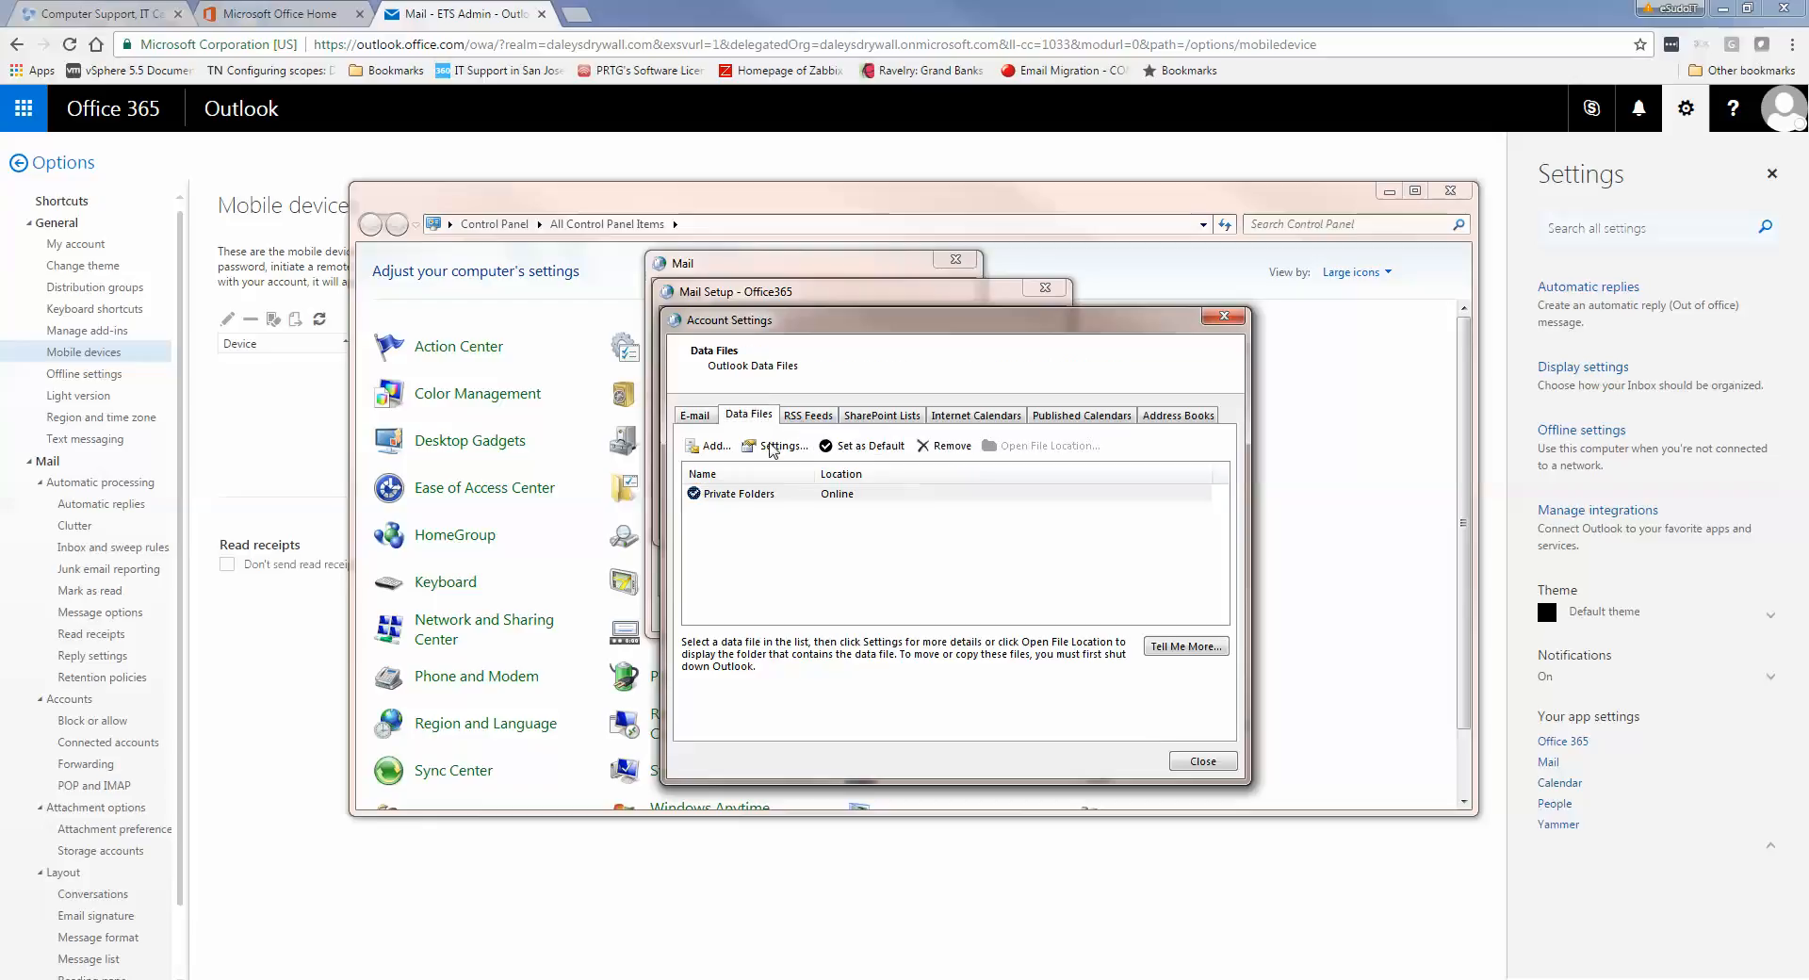
click(761, 493)
click(695, 414)
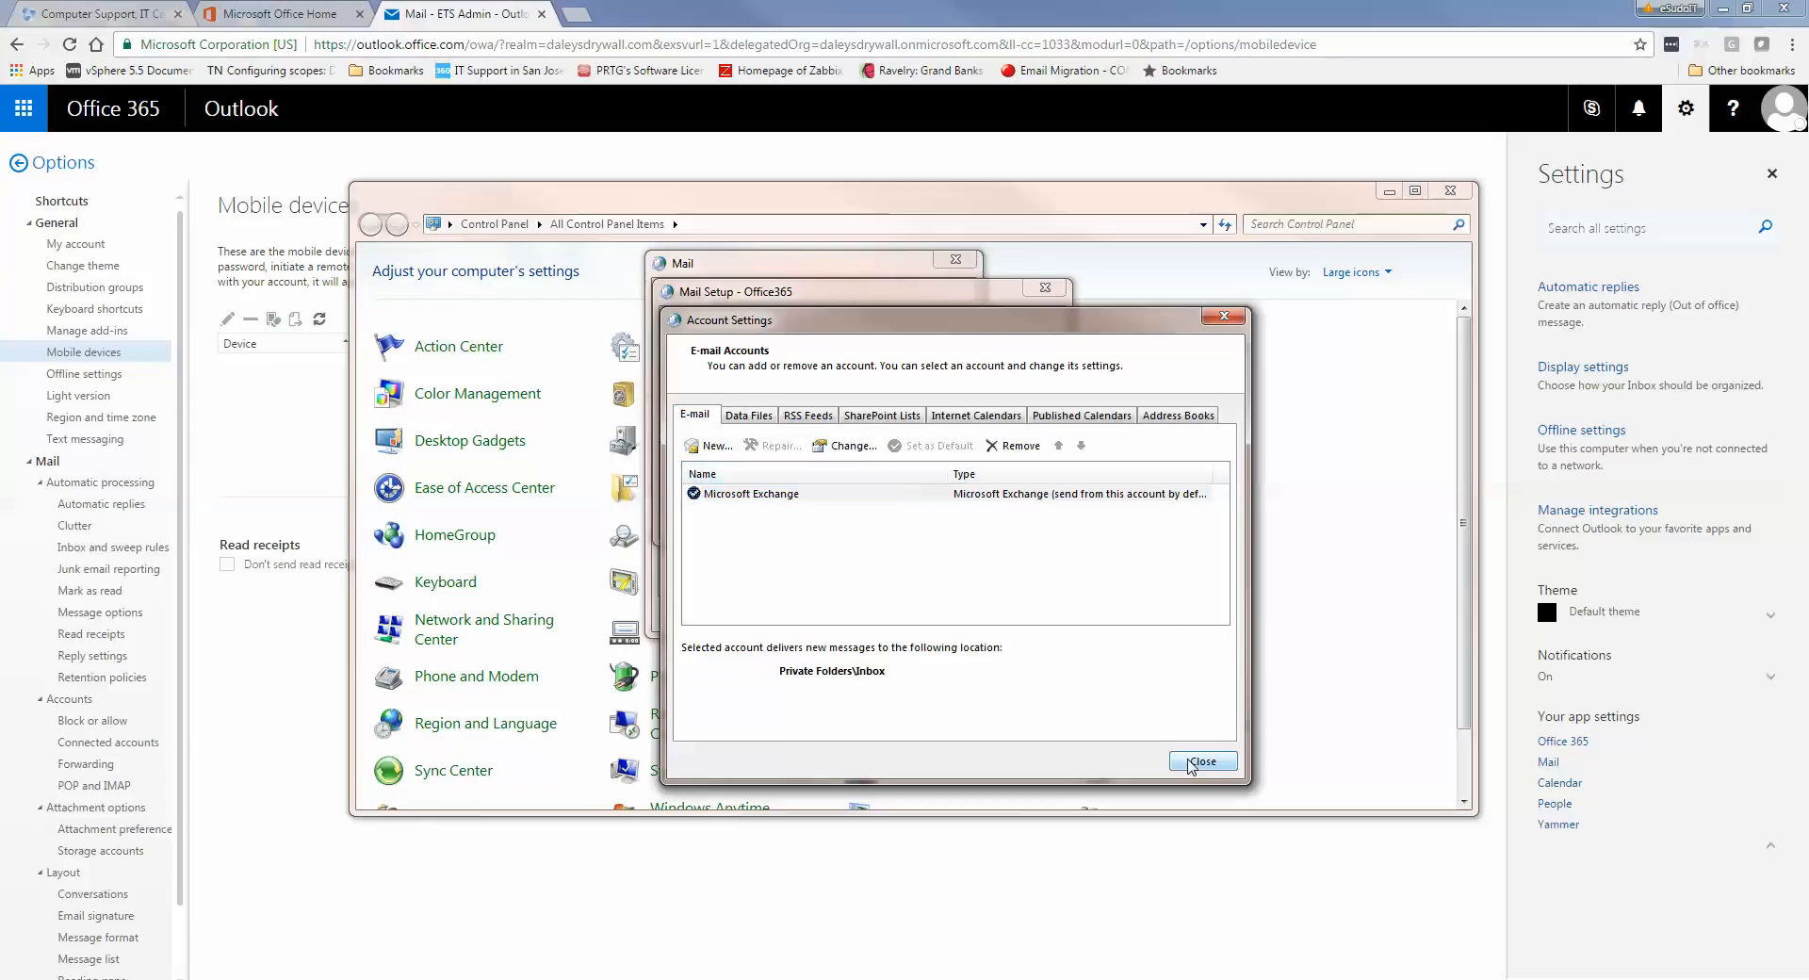
Close Account Settings, the Office365 Mail Setup, and the mail profiles dialog
click(1189, 761)
click(1018, 516)
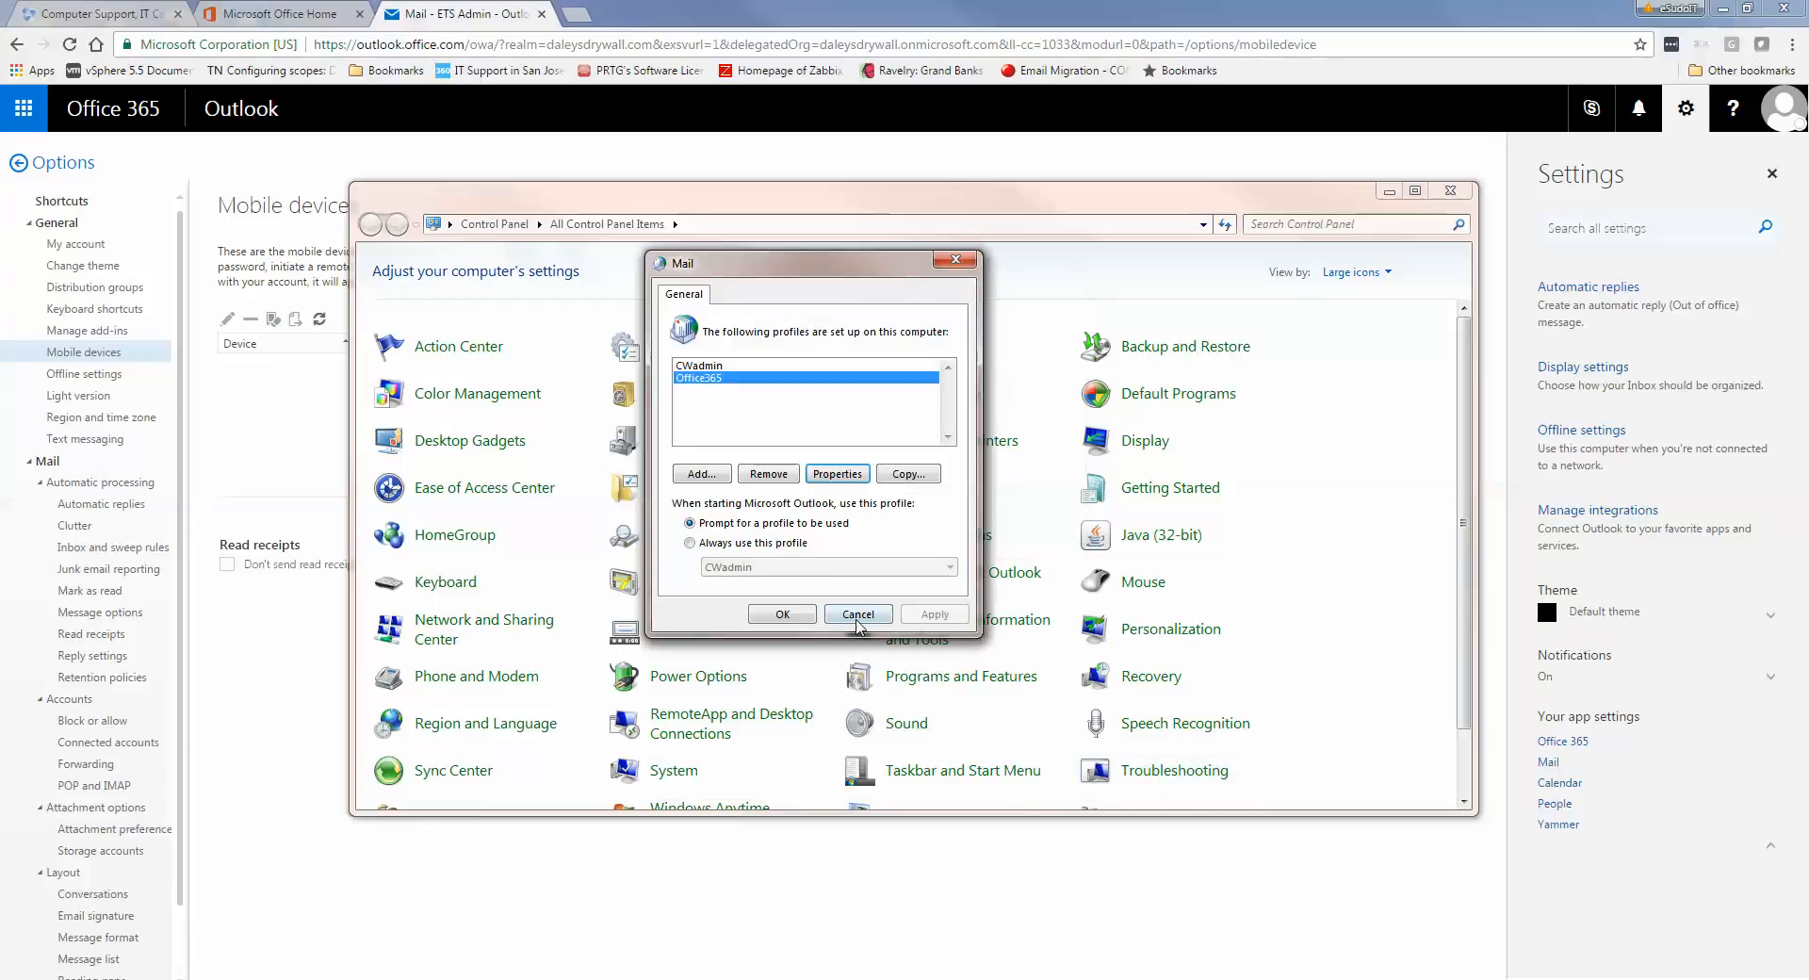
click(855, 614)
Minimize Control Panel to bring back Outlook's Mobile devices page, which lists no synchronizing devices
click(1389, 189)
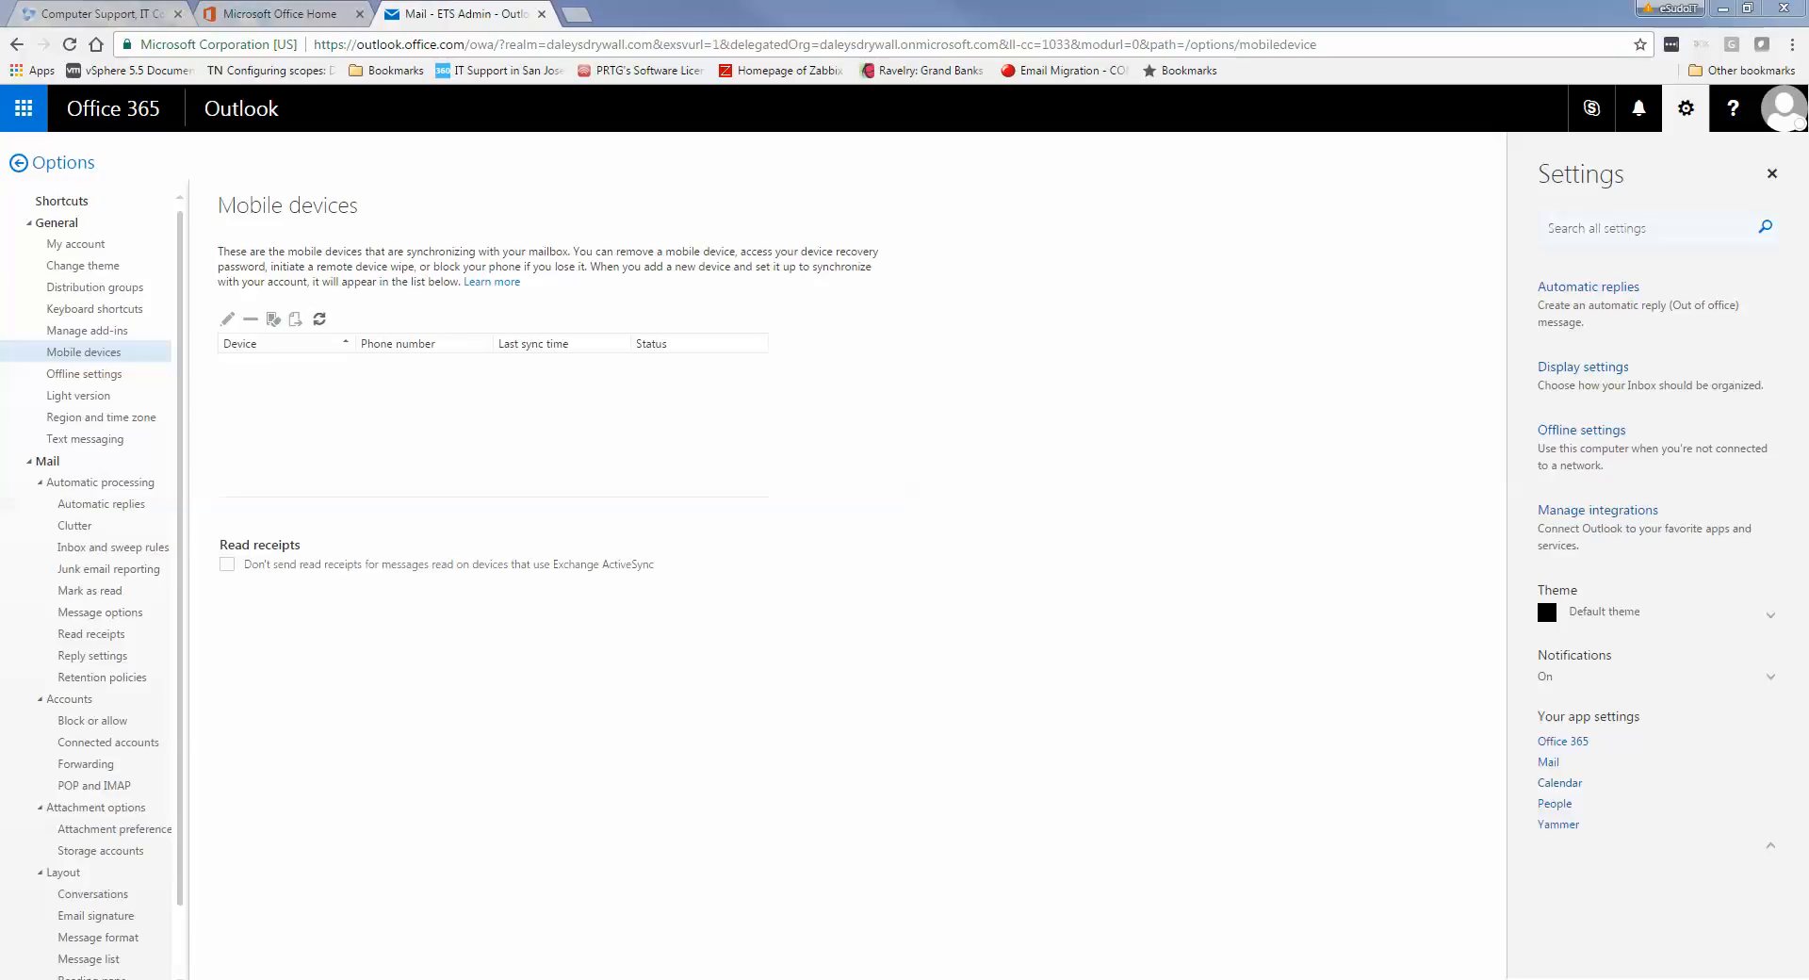
click(1645, 979)
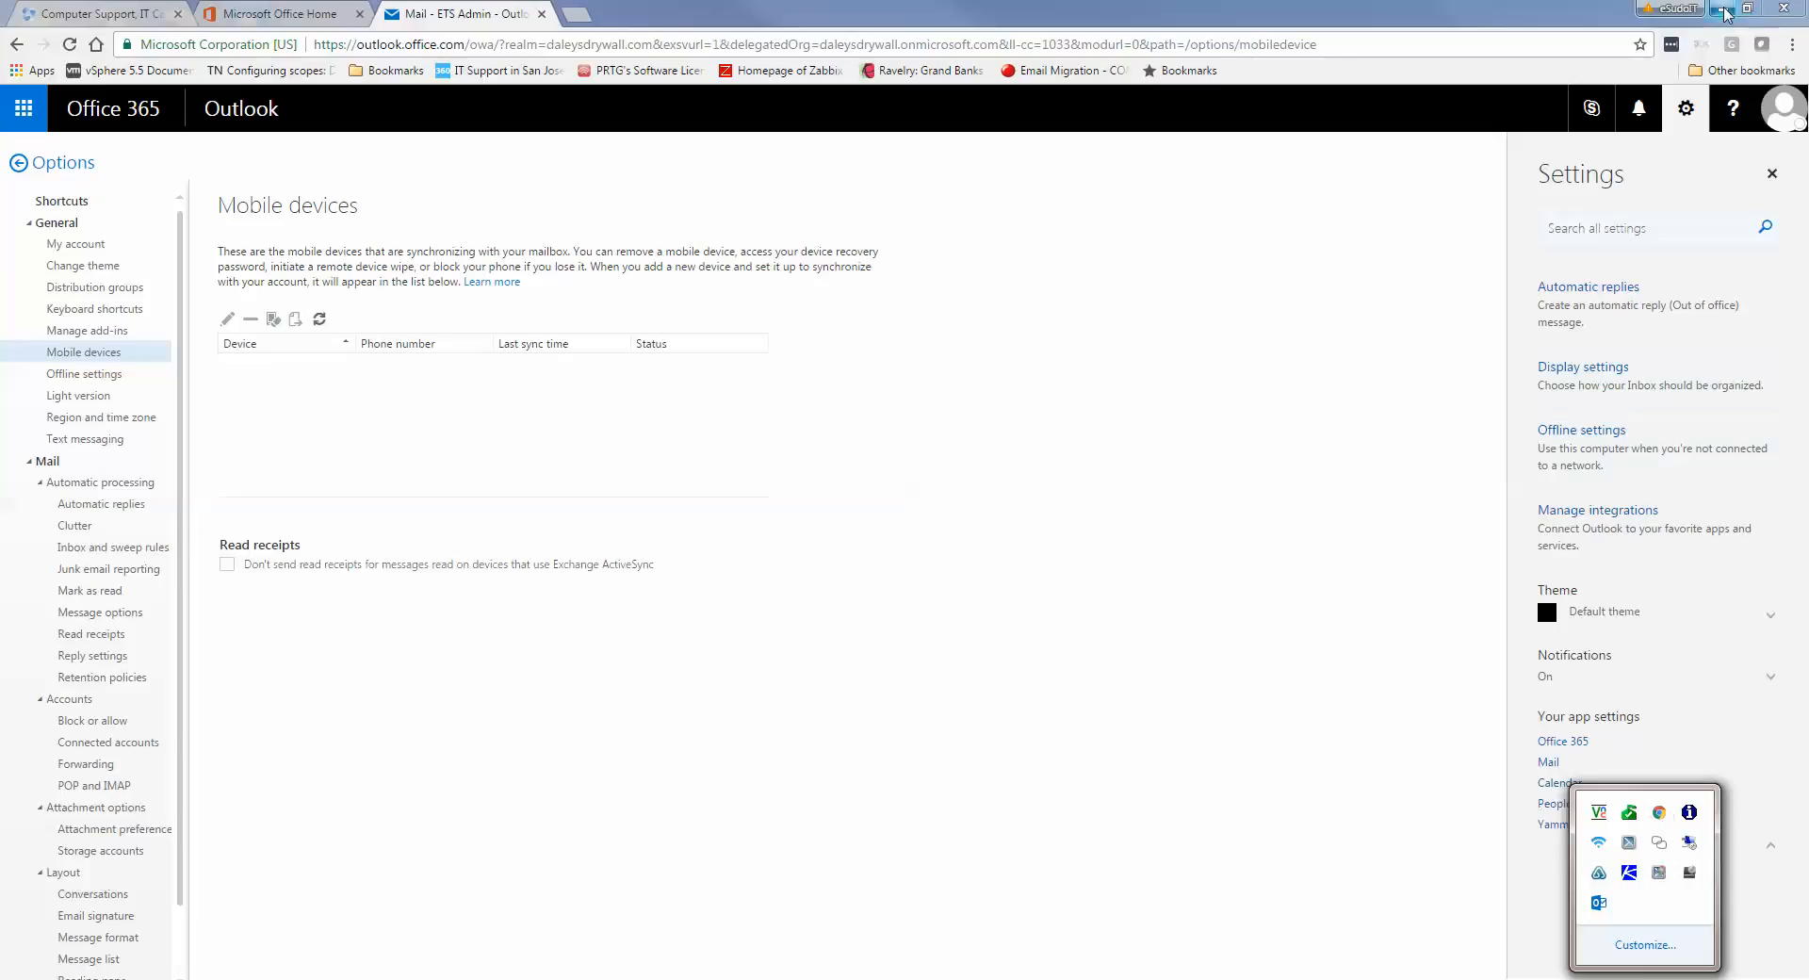
Minimize Chrome to show the bare Windows desktop, checking the hidden system tray icons
click(664, 155)
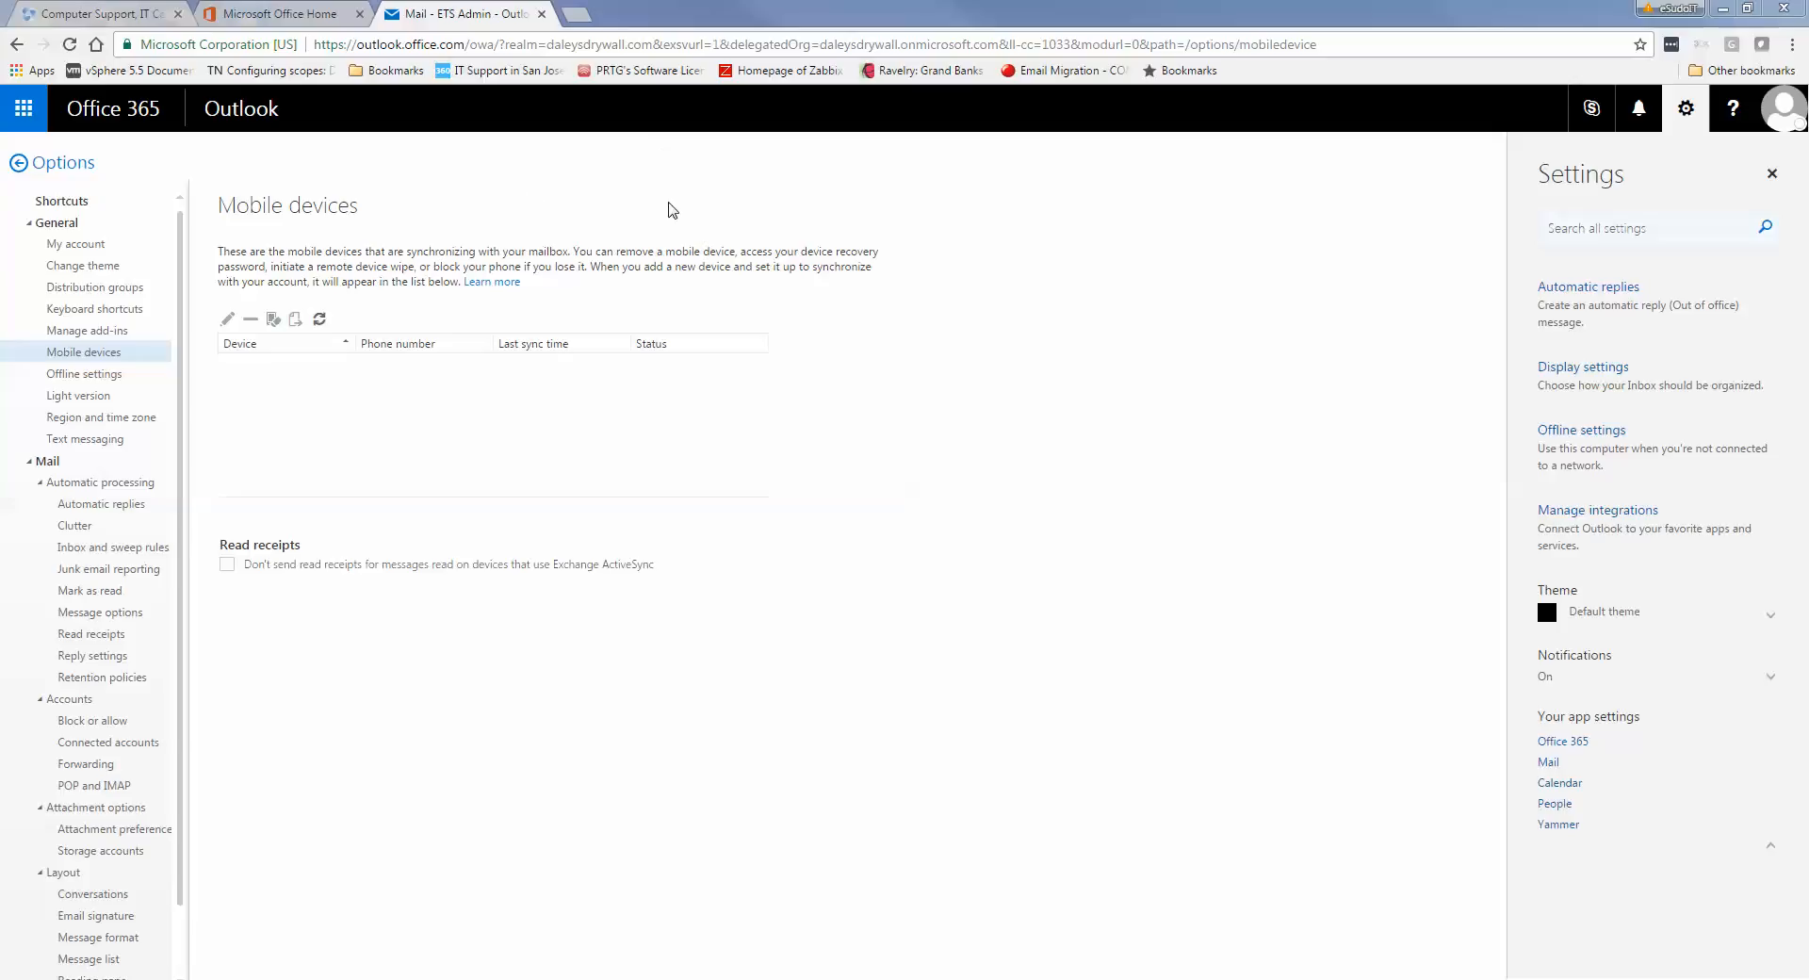
click(1654, 978)
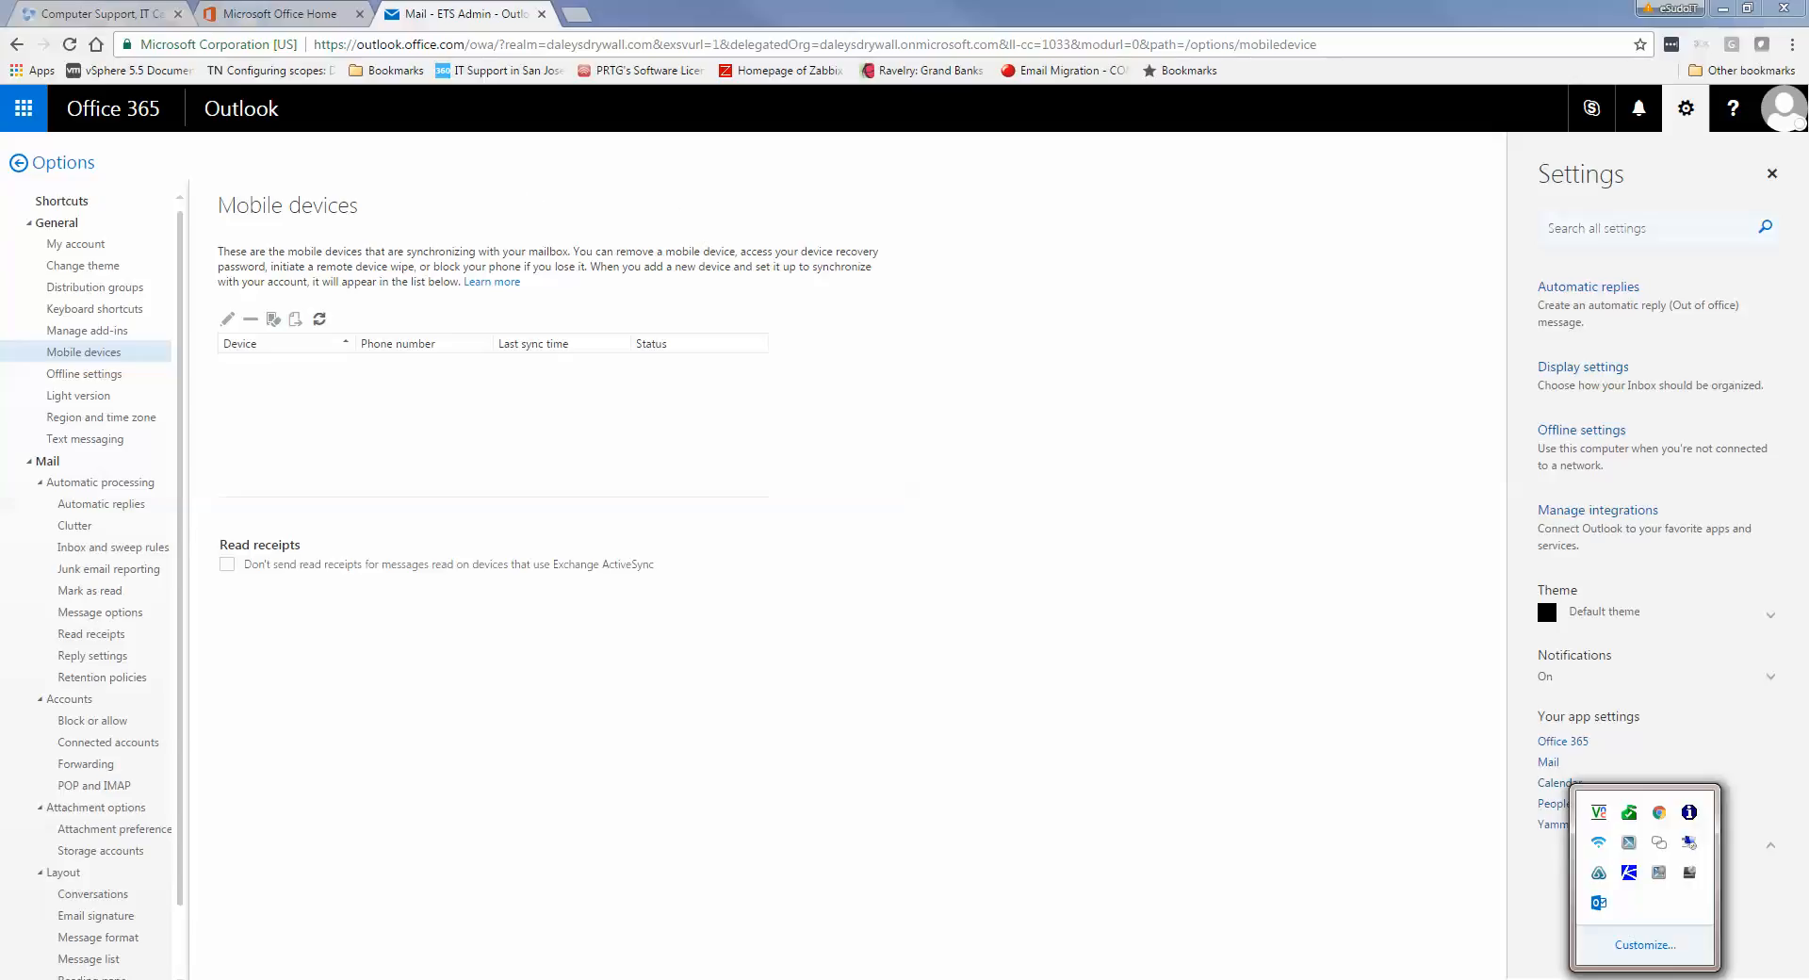
click(1659, 873)
click(1722, 8)
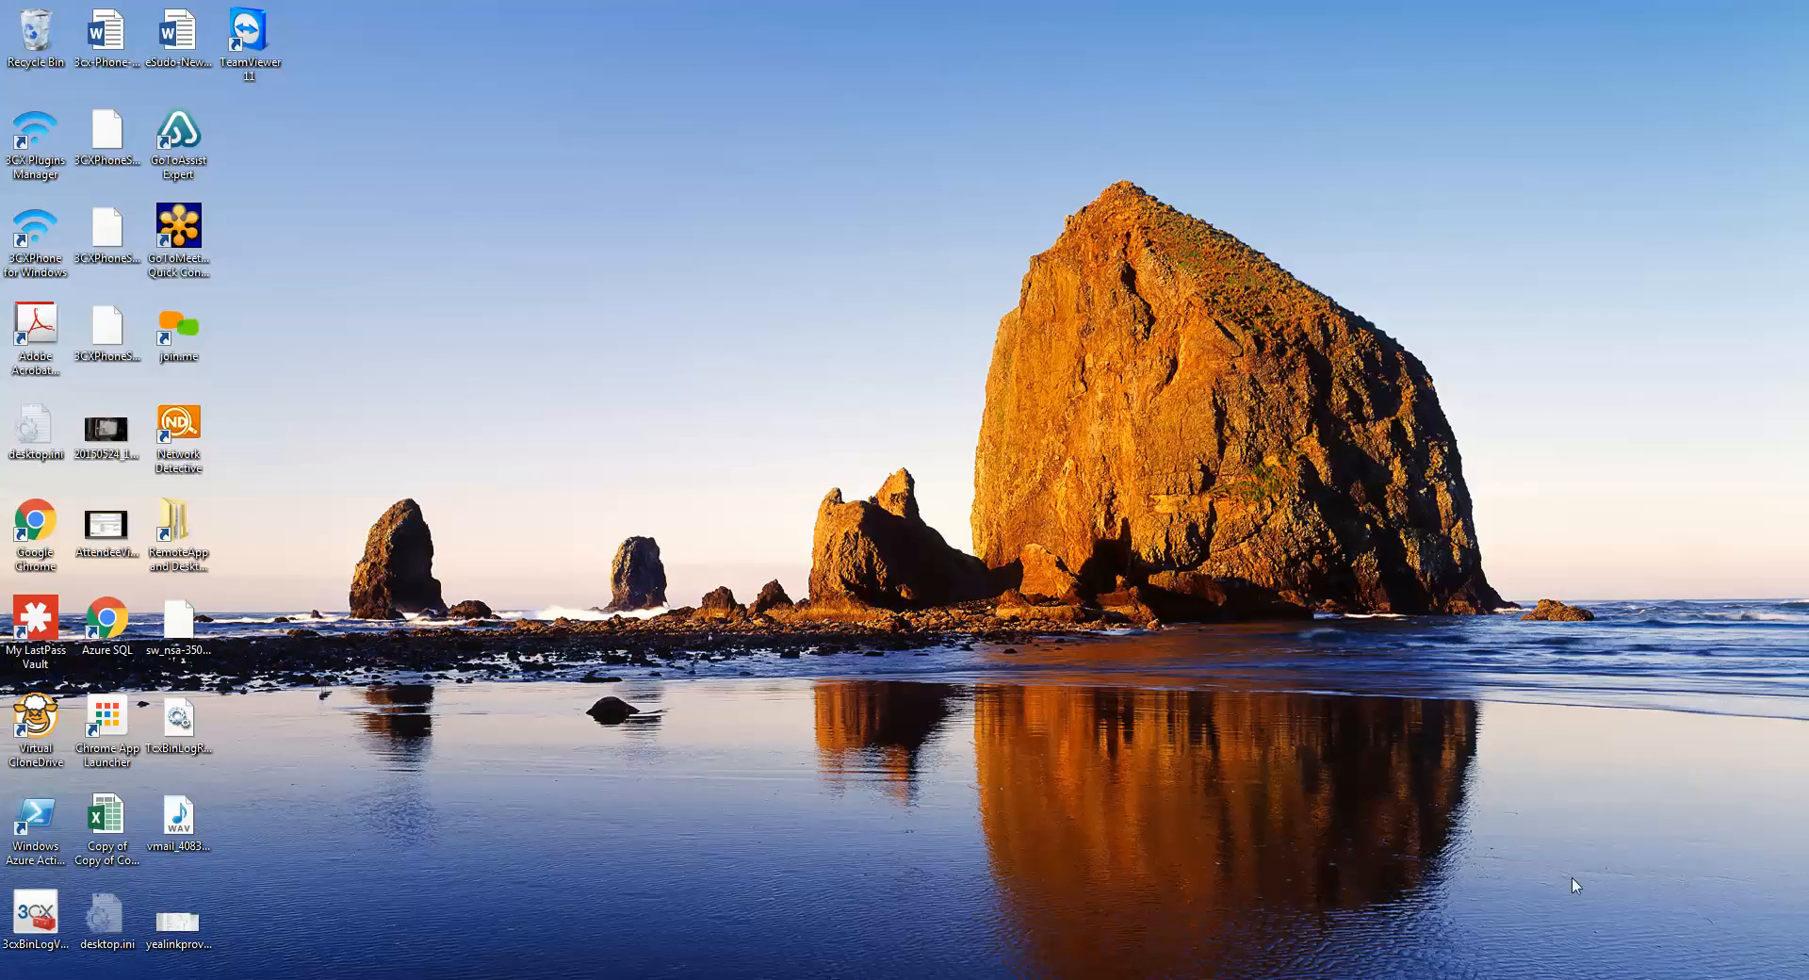
click(1645, 979)
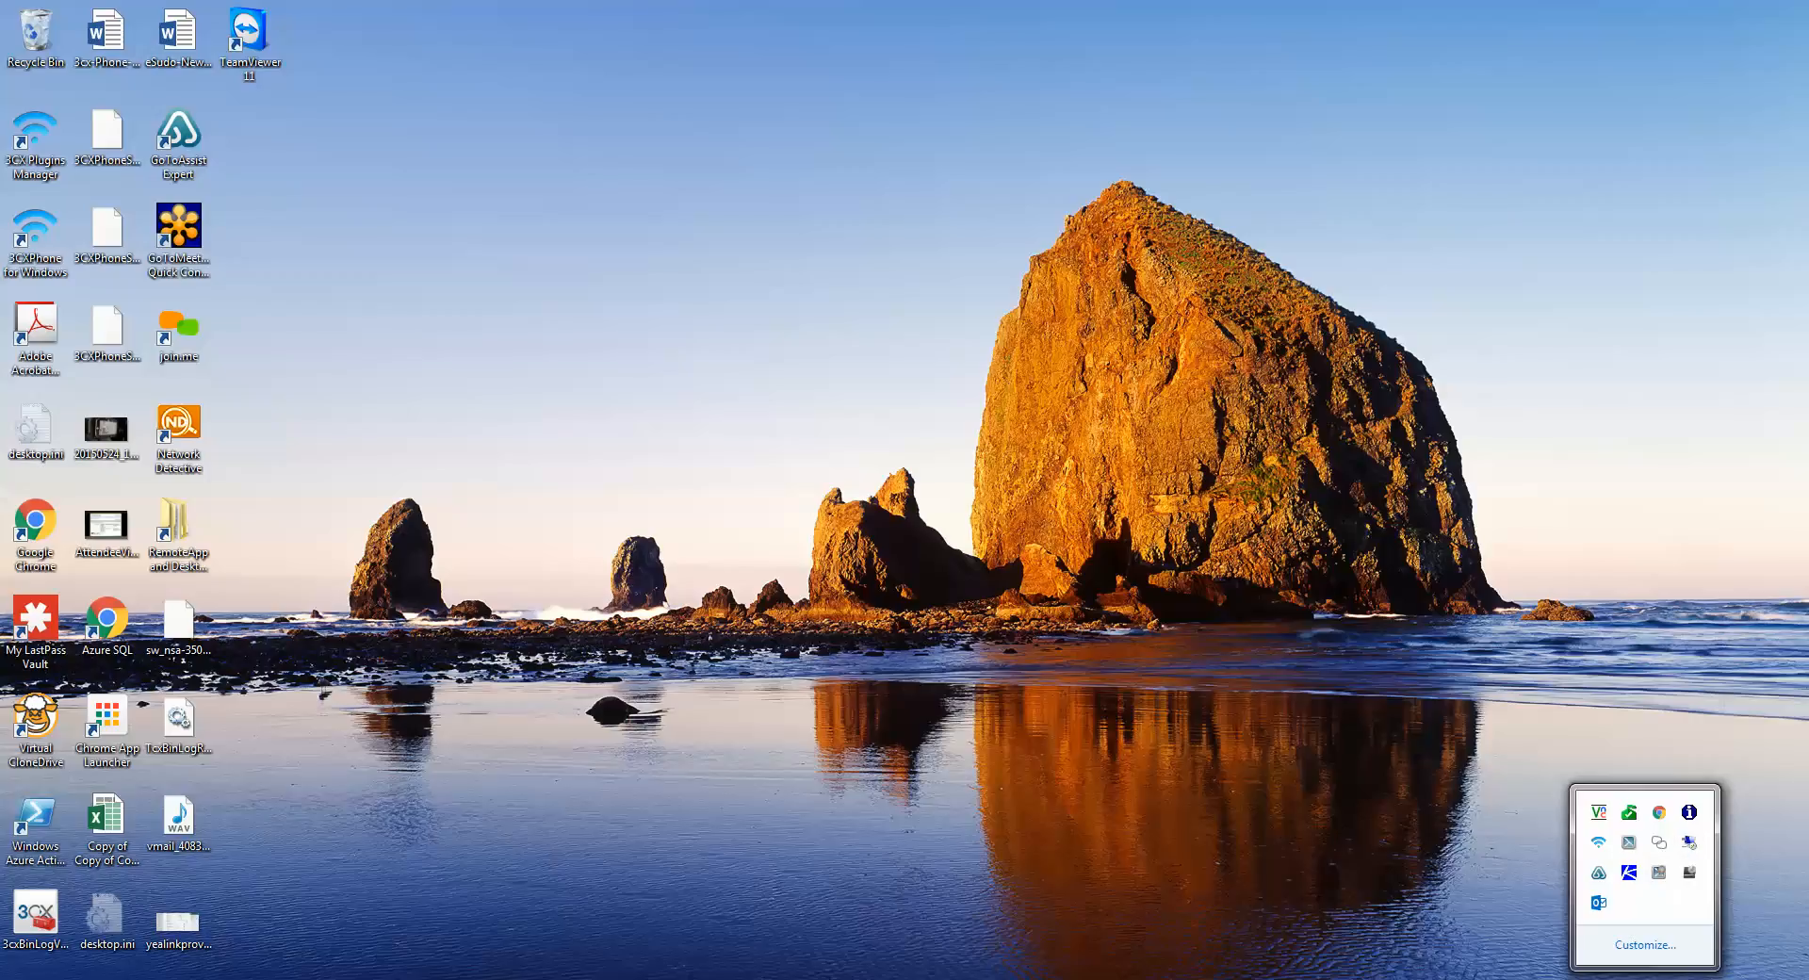
click(1645, 979)
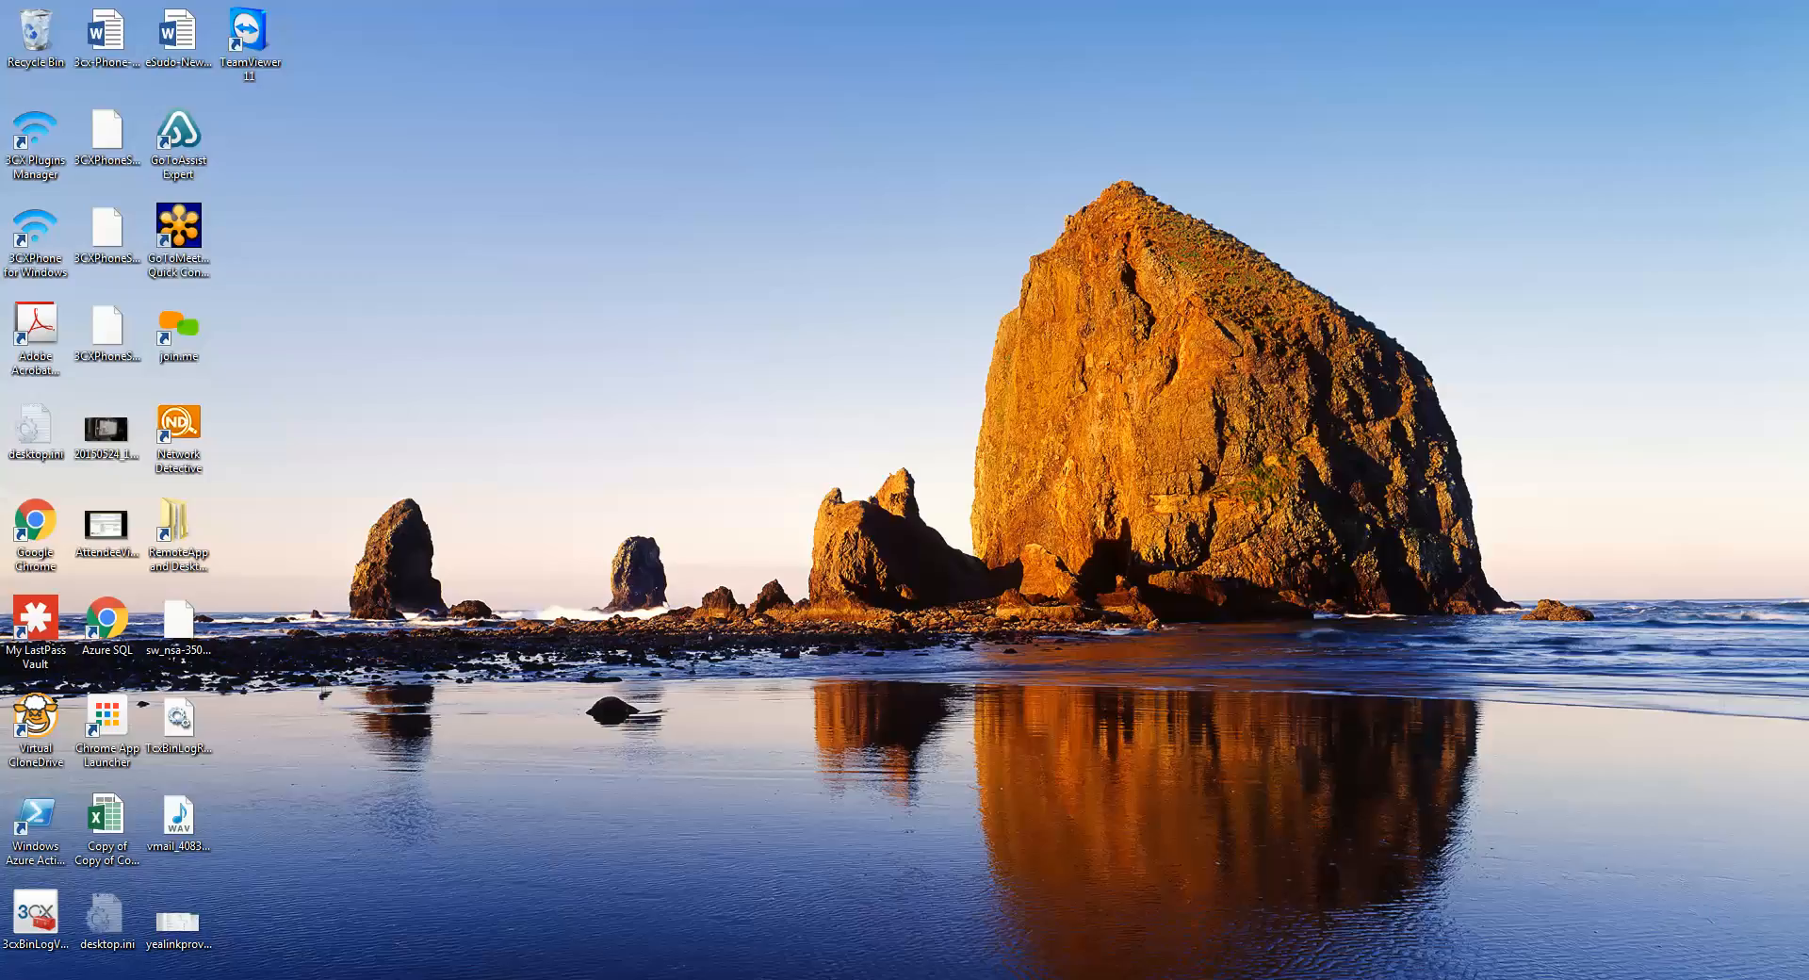
click(1645, 979)
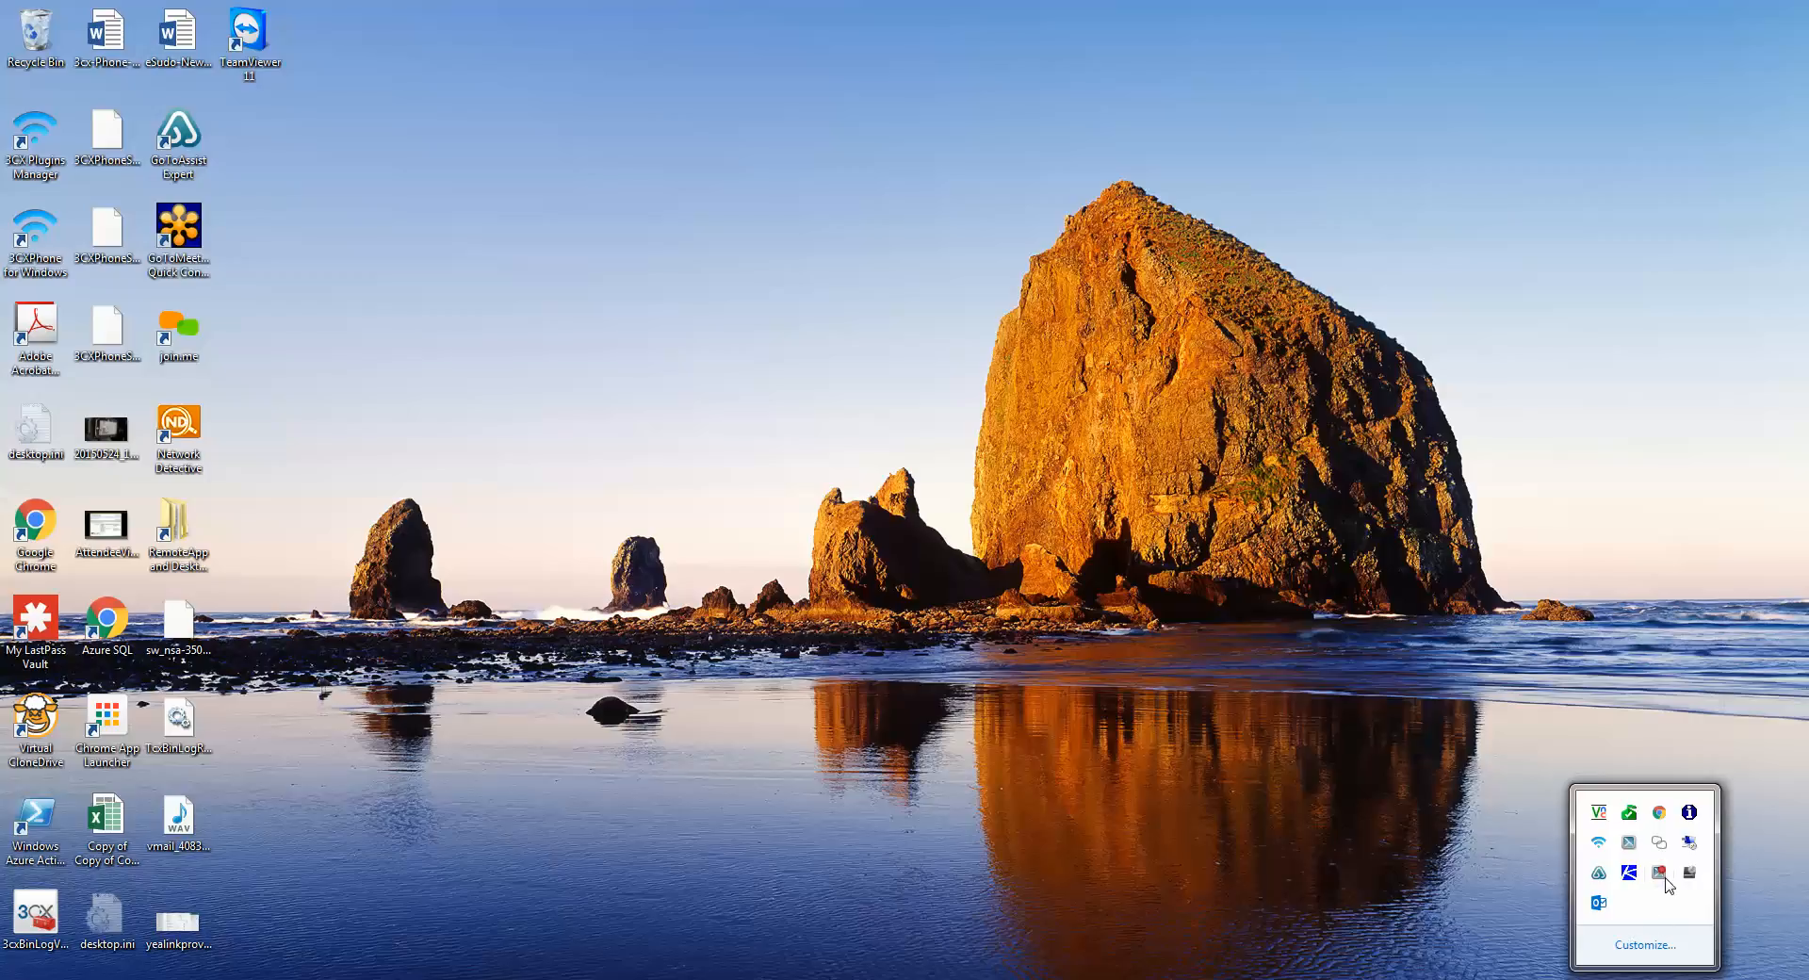